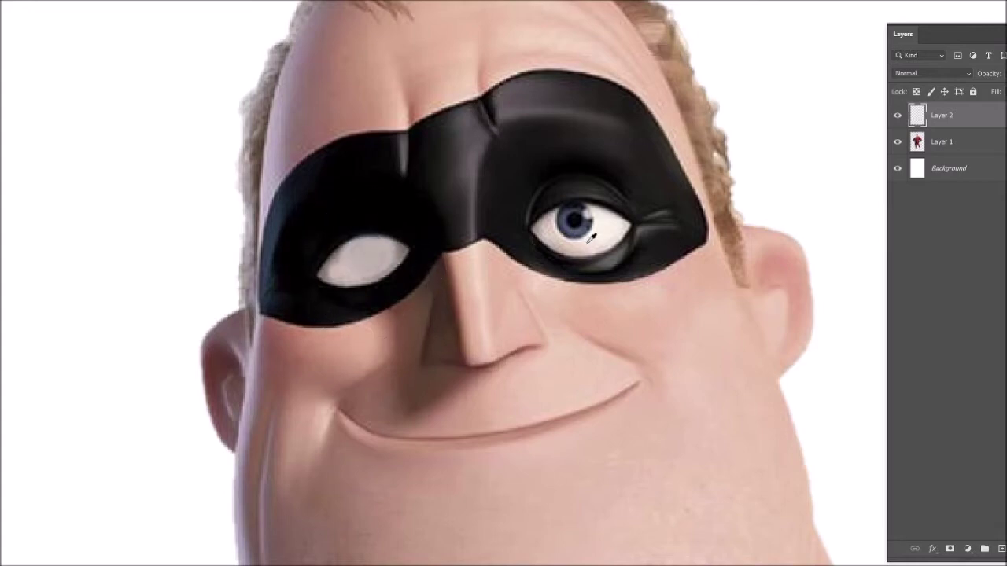
# Paint white over the right eye's blue iris and pupil on Layer 2
pyautogui.moveTo(595, 237); pyautogui.dragTo(575, 222)
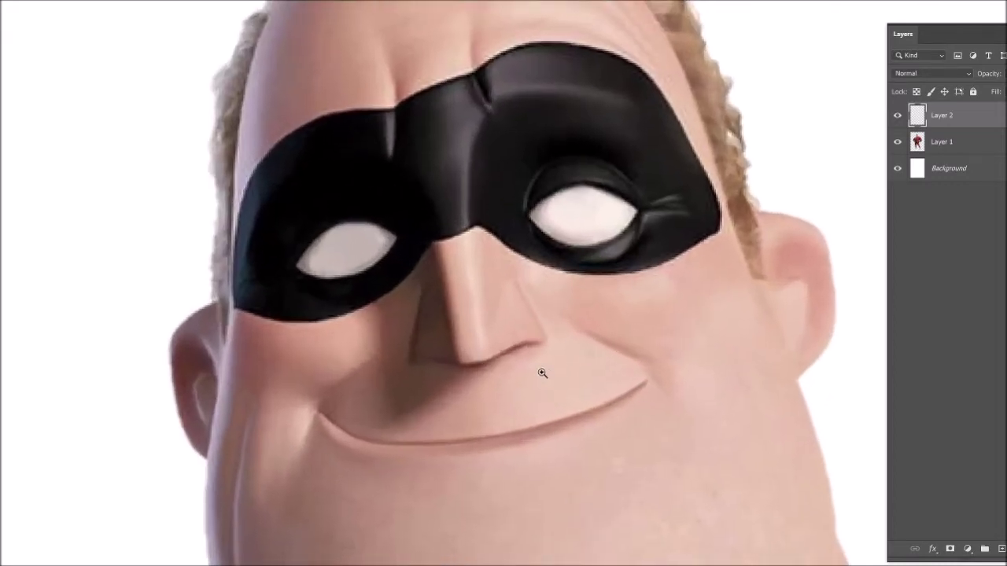
pyautogui.press('v')
pyautogui.click(519, 347)
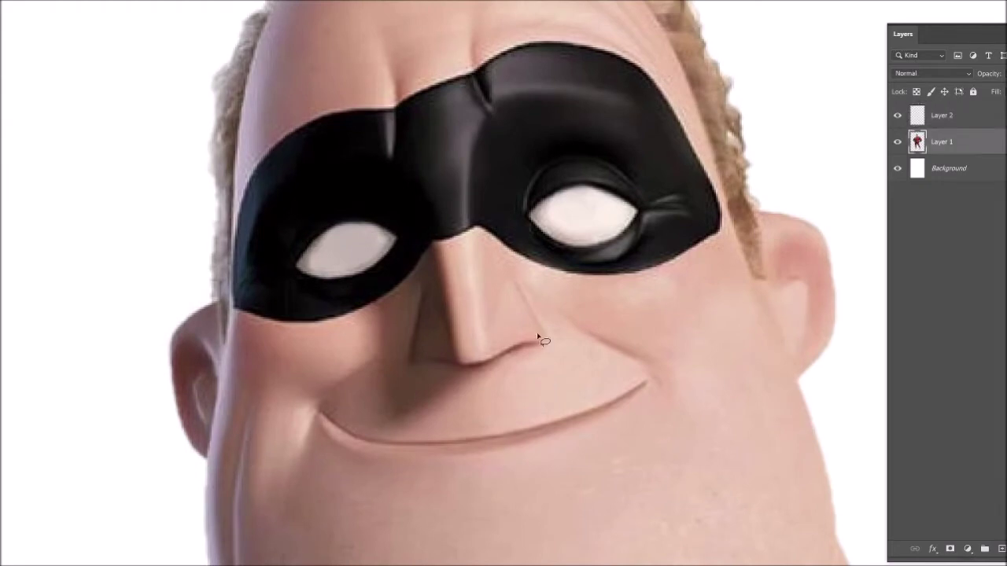
# Copy the lassoed nose onto its own layer and warp it longer, narrower and pointier
pyautogui.moveTo(422, 379); pyautogui.dragTo(550, 332)
pyautogui.hotkey('ctrl', 'j')
pyautogui.hotkey('ctrl', 't')
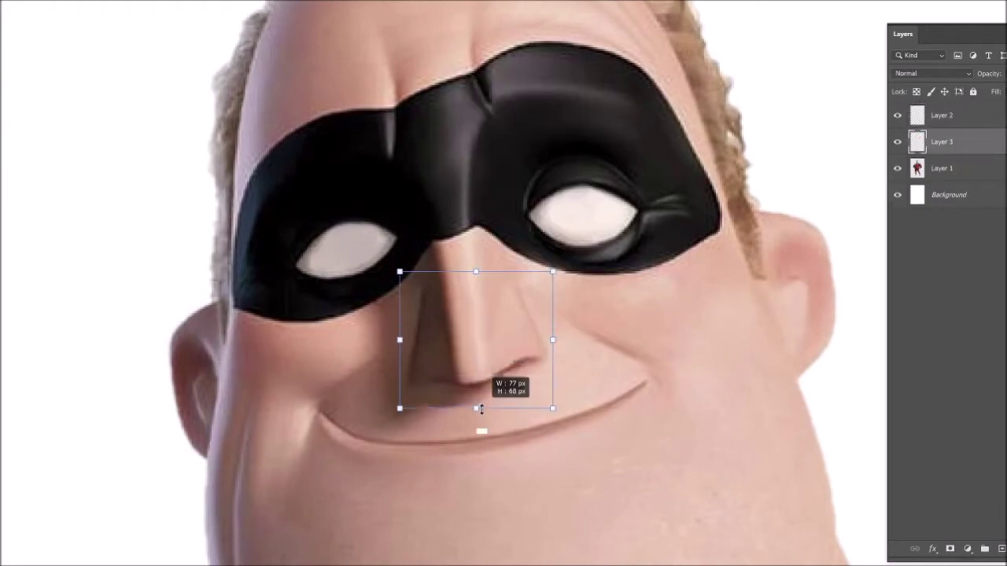
pyautogui.rightClick(482, 349)
pyautogui.click(504, 179)
pyautogui.moveTo(479, 398); pyautogui.dragTo(408, 341)
pyautogui.moveTo(551, 331); pyautogui.dragTo(558, 321)
pyautogui.moveTo(504, 393); pyautogui.dragTo(515, 385)
pyautogui.press('Return')
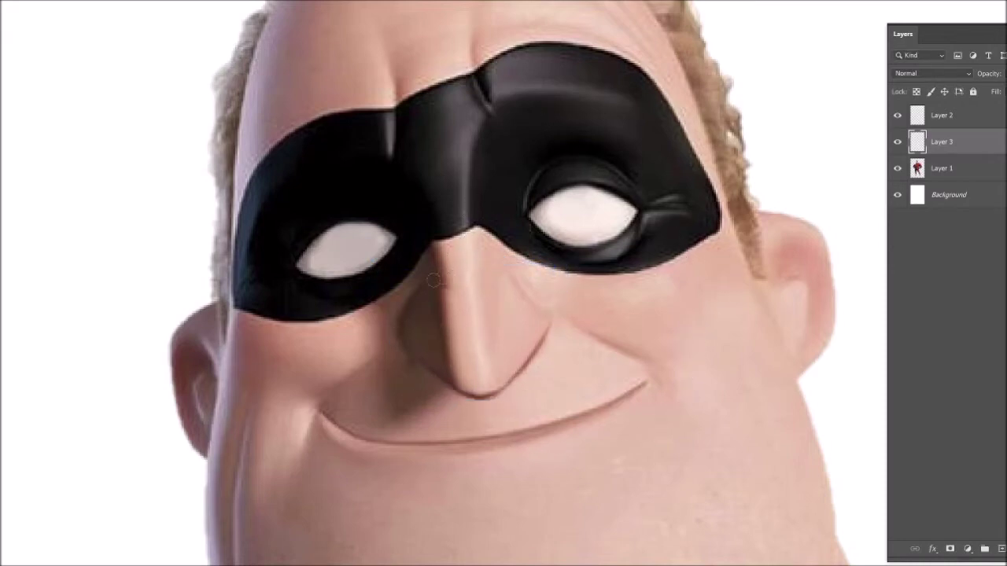
# Begin outlining the mouth and smile freehand
pyautogui.scroll(-5, 535, 314)
pyautogui.scroll(2, 611, 375)
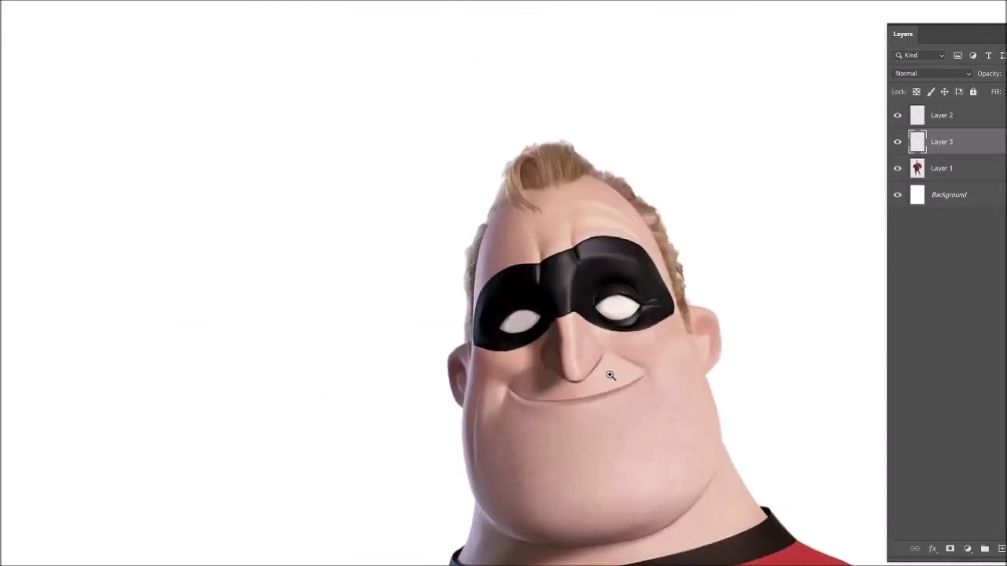
pyautogui.scroll(3, 591, 402)
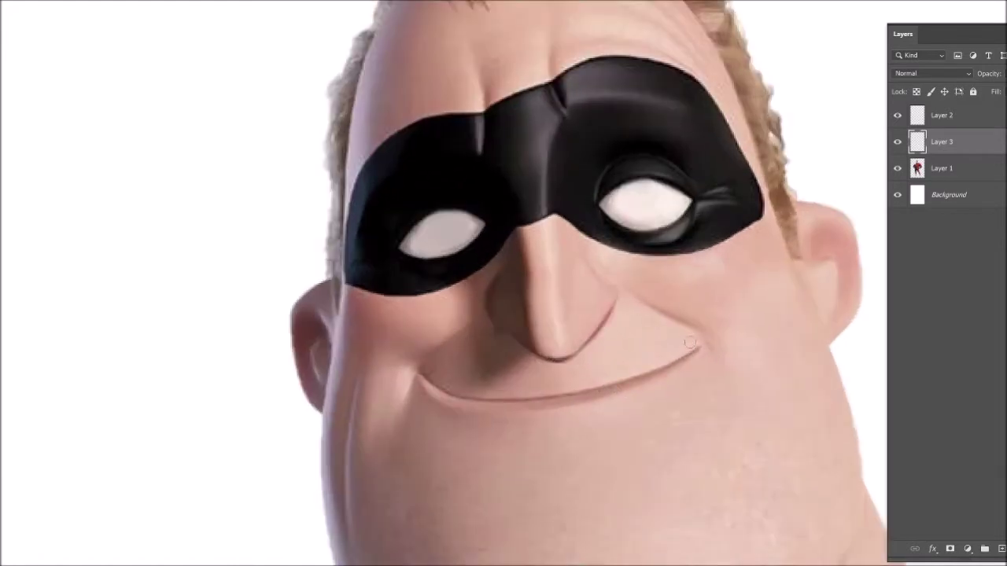
pyautogui.moveTo(661, 307); pyautogui.dragTo(674, 337)
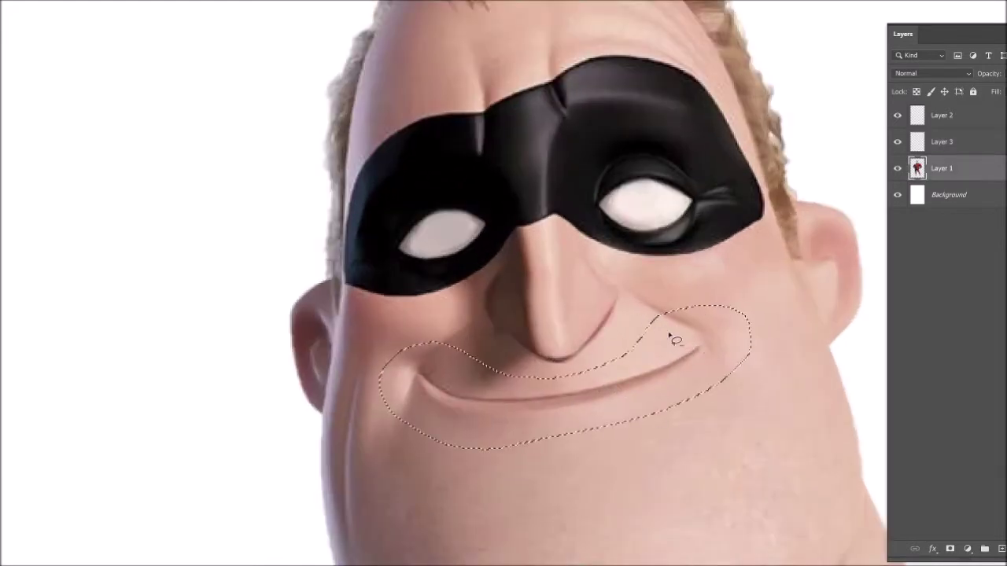
# Copy the mouth onto its own layer and warp the smile wider with raised corners
pyautogui.hotkey('ctrl', 'j')
pyautogui.hotkey('ctrl', 't')
pyautogui.rightClick(532, 106)
pyautogui.click(550, 205)
pyautogui.moveTo(378, 305)
pyautogui.mouseDown()
pyautogui.moveTo(360, 365)
pyautogui.moveTo(370, 381)
pyautogui.mouseUp()
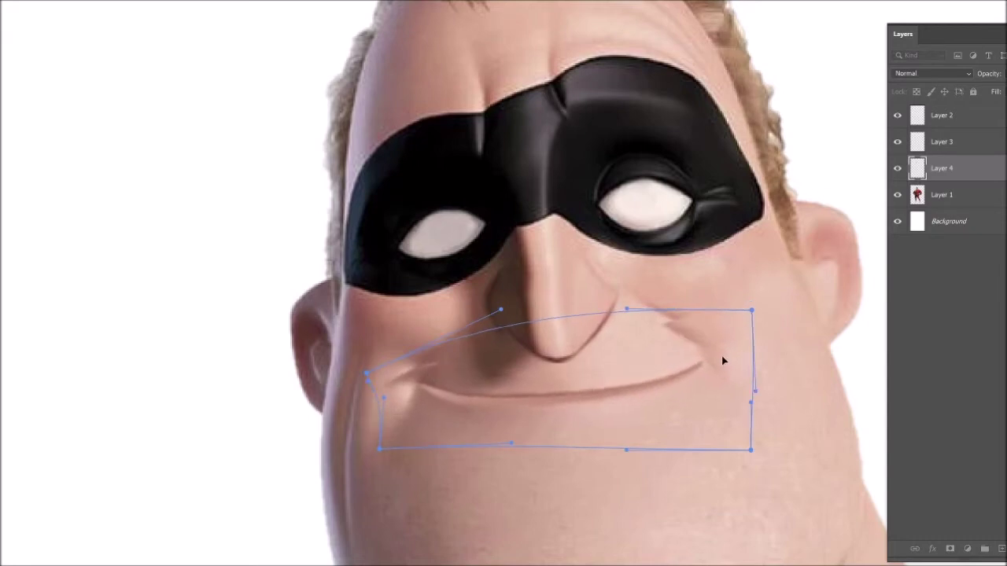
pyautogui.moveTo(751, 304); pyautogui.dragTo(765, 356)
pyautogui.moveTo(370, 381); pyautogui.dragTo(331, 346)
pyautogui.moveTo(511, 445)
pyautogui.mouseDown()
pyautogui.moveTo(481, 411)
pyautogui.moveTo(741, 364)
pyautogui.moveTo(726, 337)
pyautogui.mouseUp()
pyautogui.press('Return')
# Add a new layer and brush faint dark shading along the left jaw and cheek
pyautogui.press('e')
pyautogui.press('z')
pyautogui.moveTo(771, 445); pyautogui.dragTo(721, 464)
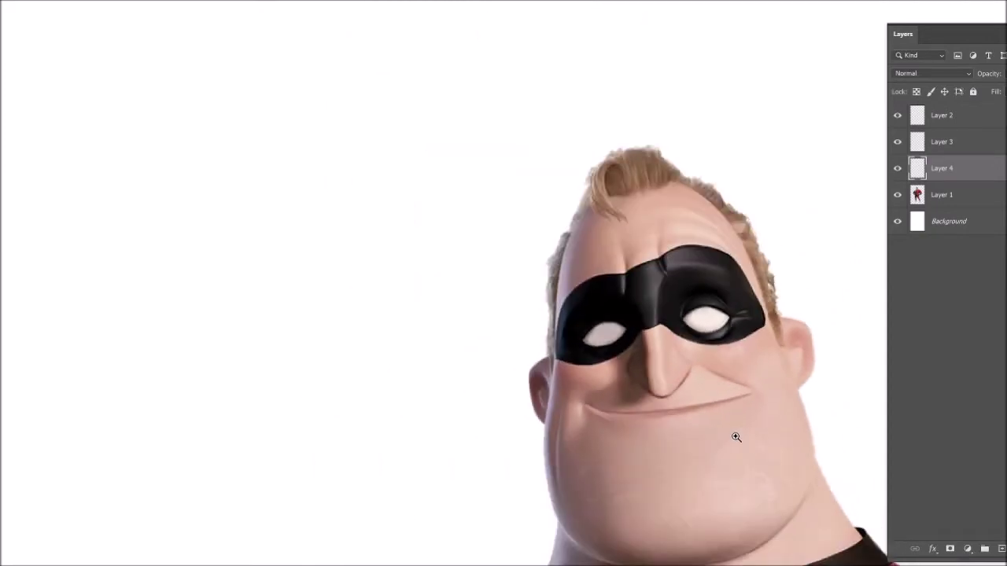
pyautogui.click(555, 474)
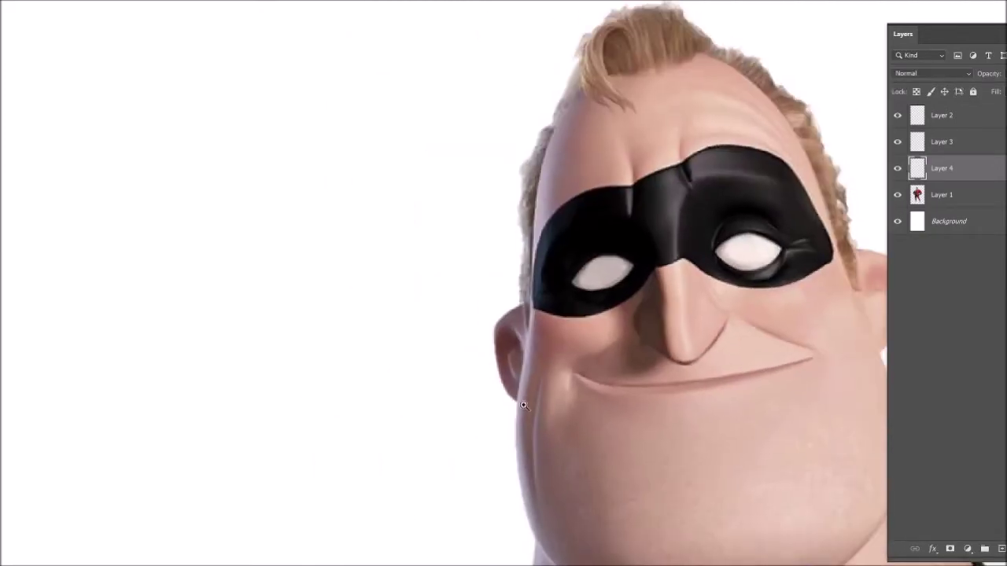
pyautogui.hotkey('alt', '[')
pyautogui.hotkey('ctrl', 'shift', 'alt', 'n')
pyautogui.moveTo(549, 506); pyautogui.dragTo(557, 357)
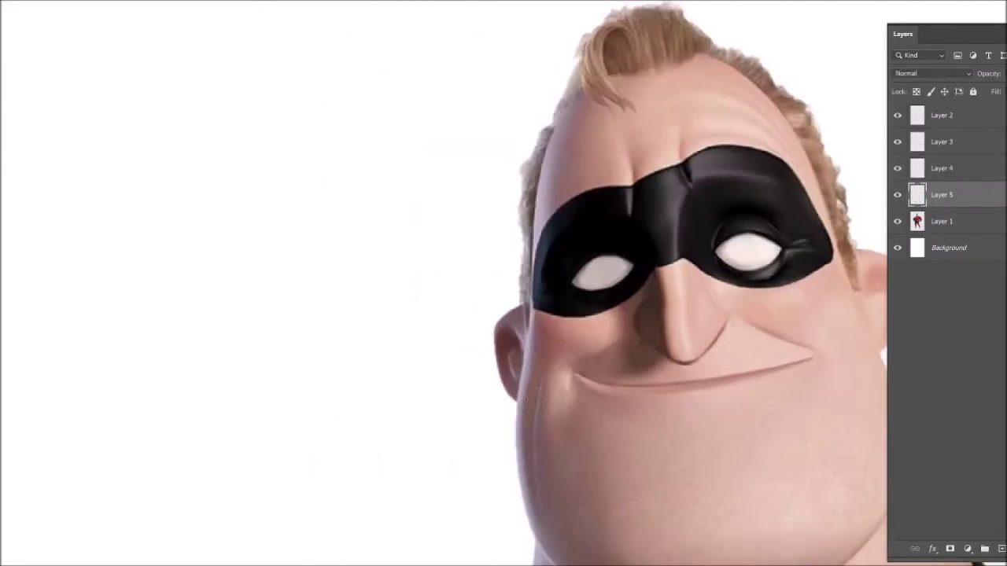
pyautogui.moveTo(571, 459); pyautogui.dragTo(395, 458)
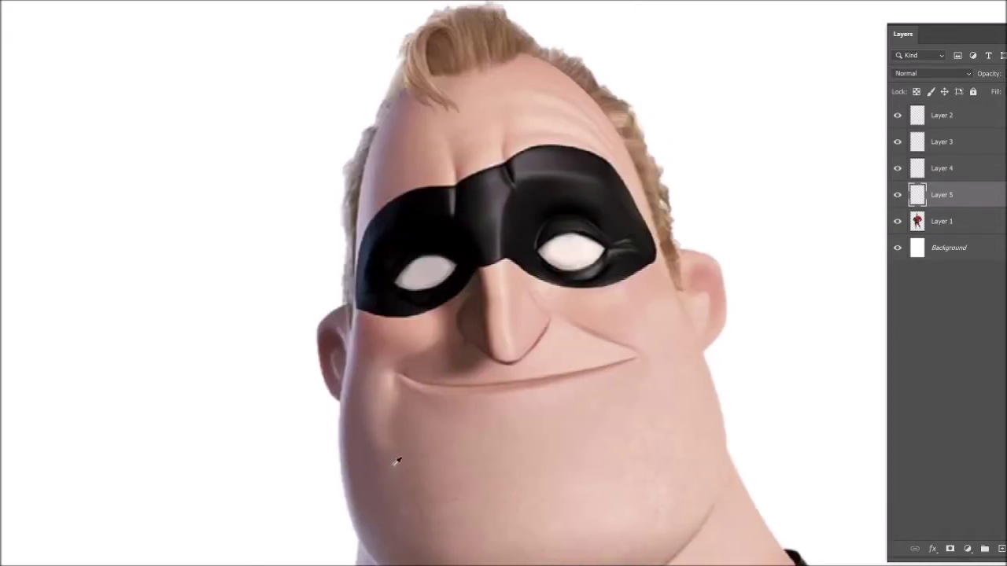
pyautogui.moveTo(547, 449); pyautogui.dragTo(530, 434)
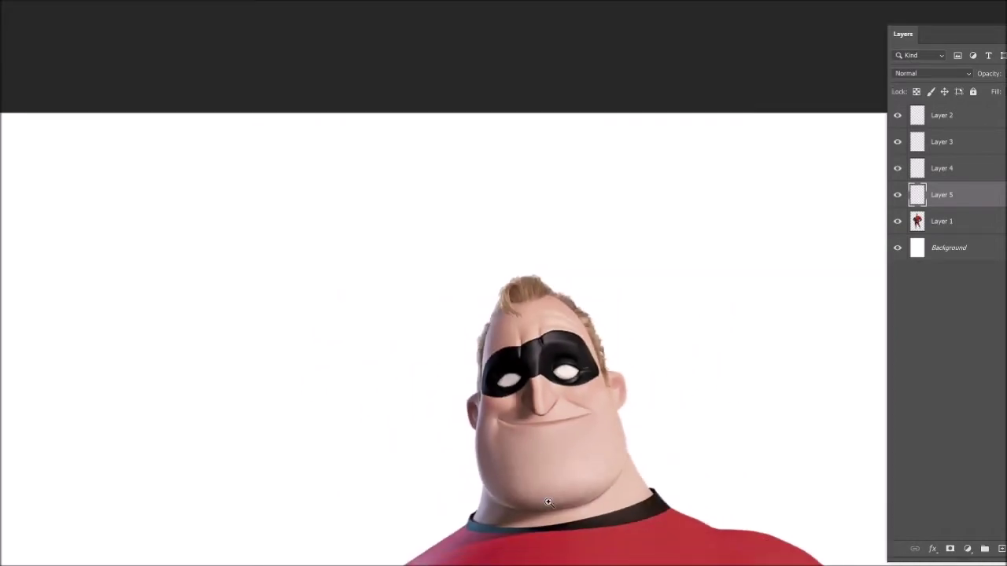
# Copy the lassoed hair onto its own layer, enlarged and rotated
pyautogui.click(525, 280)
pyautogui.press('l')
pyautogui.hotkey('alt', '[')
pyautogui.moveTo(584, 302)
pyautogui.mouseDown()
pyautogui.moveTo(480, 359)
pyautogui.moveTo(629, 297)
pyautogui.moveTo(586, 301)
pyautogui.mouseUp()
pyautogui.hotkey('ctrl', 'j')
pyautogui.hotkey('ctrl', 't')
pyautogui.moveTo(589, 263)
pyautogui.mouseDown()
pyautogui.moveTo(679, 214)
pyautogui.moveTo(613, 213)
pyautogui.mouseUp()
pyautogui.press('Return')
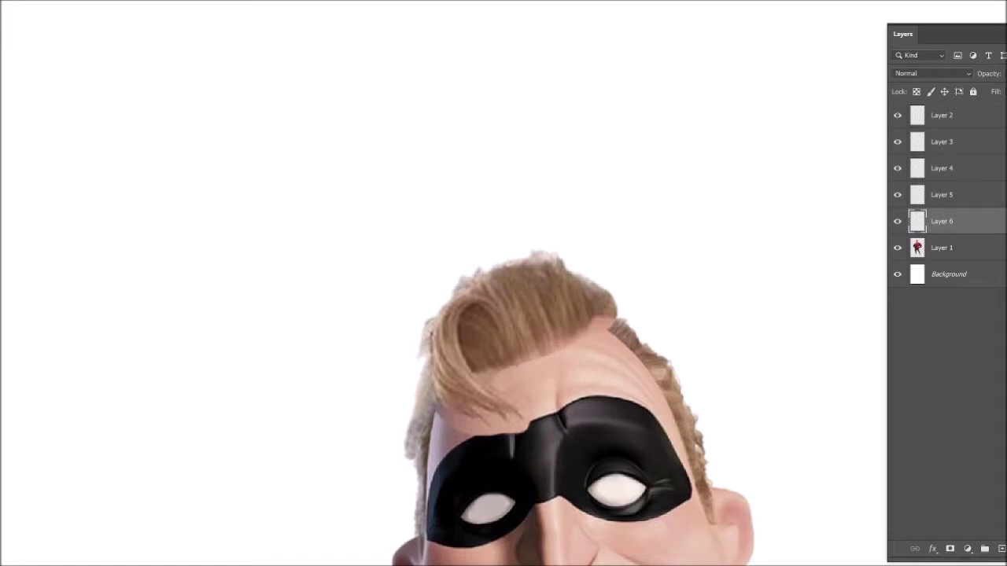
# Erase the stray fringe and strands, then bend the hair down over the mask's left side
pyautogui.moveTo(411, 474); pyautogui.dragTo(395, 427)
pyautogui.moveTo(611, 270); pyautogui.dragTo(624, 326)
pyautogui.moveTo(528, 443); pyautogui.dragTo(464, 428)
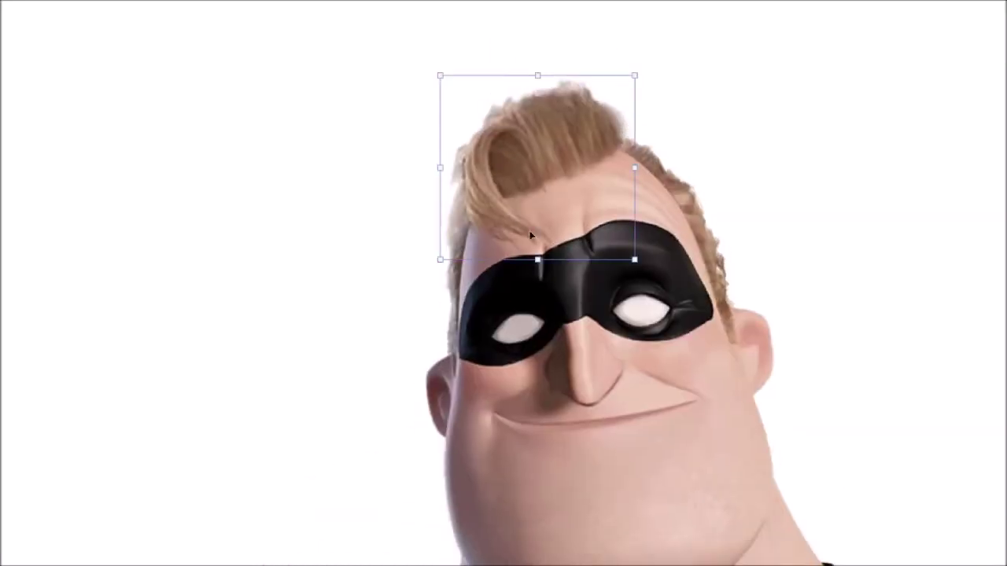
pyautogui.moveTo(553, 248)
pyautogui.mouseDown()
pyautogui.moveTo(516, 192)
pyautogui.moveTo(591, 164)
pyautogui.mouseUp()
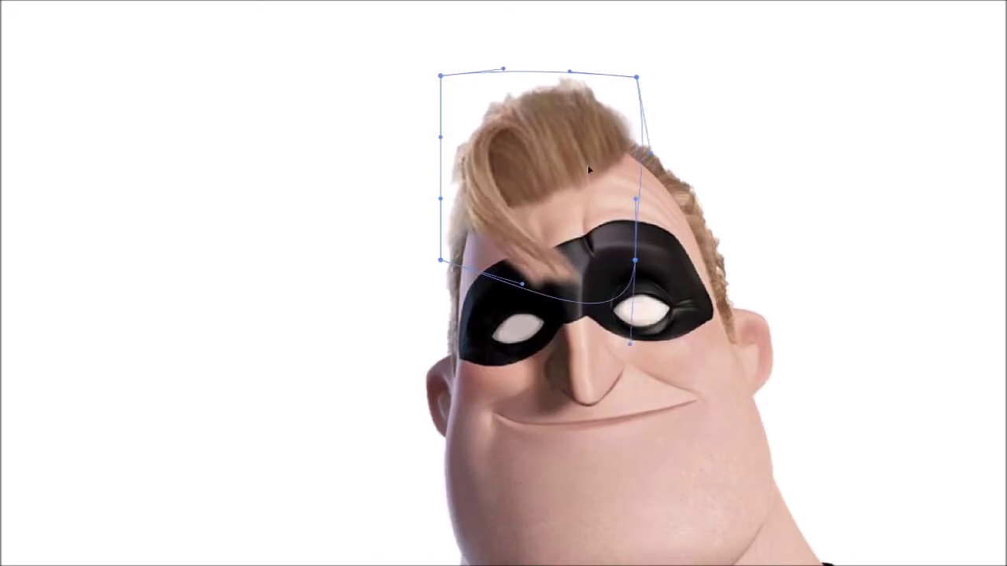
pyautogui.moveTo(555, 222); pyautogui.dragTo(584, 302)
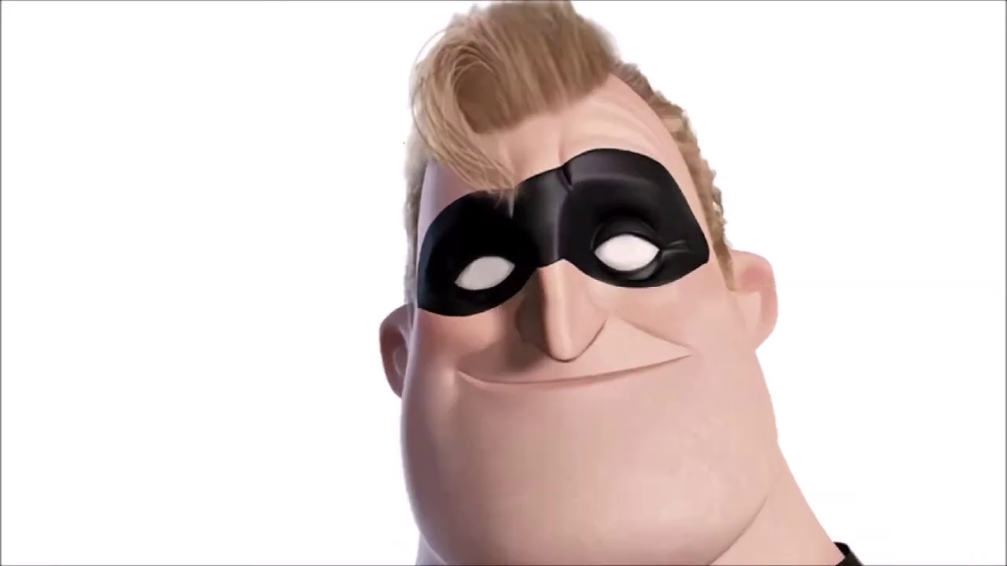
pyautogui.moveTo(670, 241); pyautogui.dragTo(664, 216)
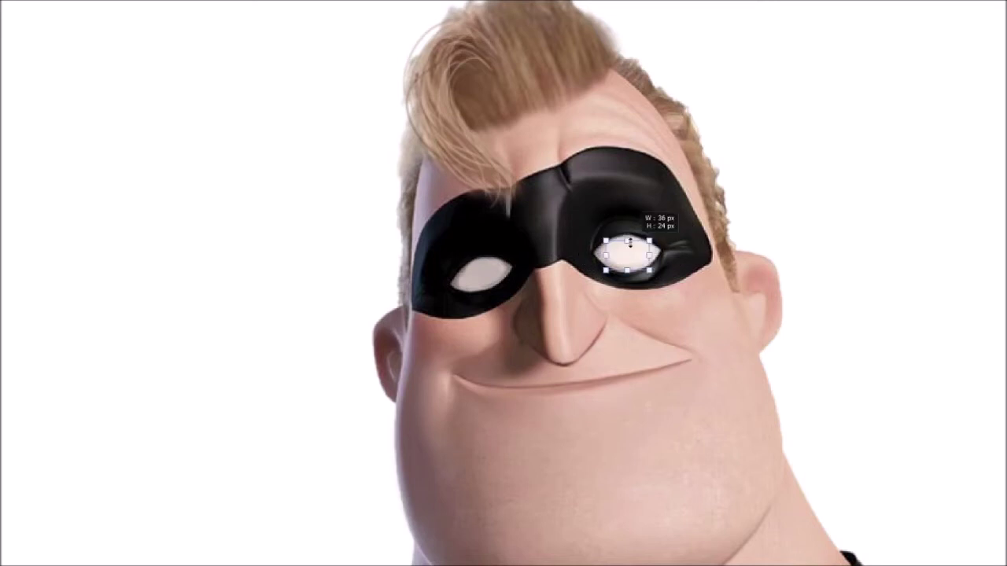
# Copy the right eye onto its own layer and enlarge it
pyautogui.click(940, 250)
pyautogui.hotkey('ctrl', 'j')
pyautogui.hotkey('ctrl', 't')
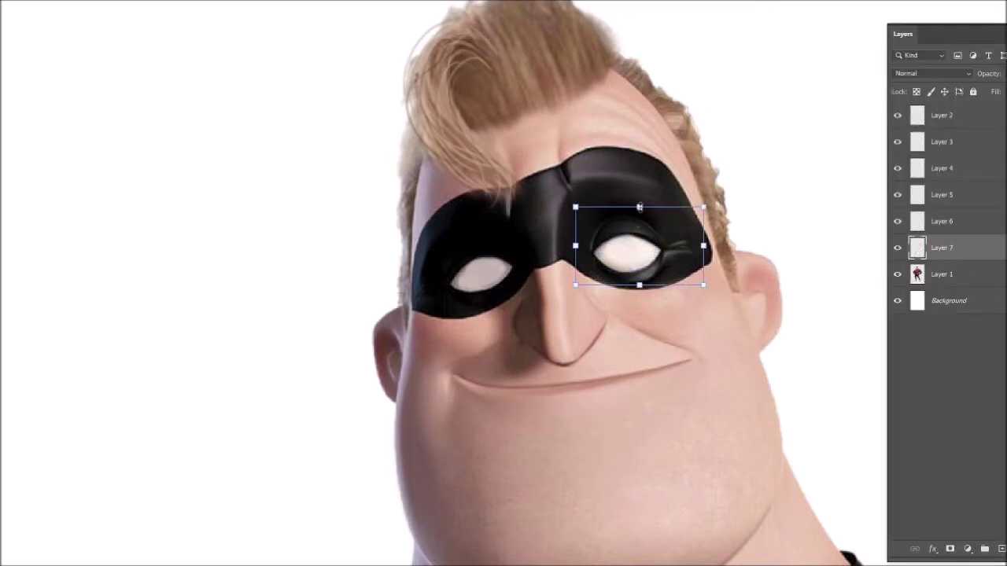
pyautogui.moveTo(641, 203); pyautogui.dragTo(684, 228)
pyautogui.press('Return')
# Move Layer 2 just above Layer 1 and merge the two layers
pyautogui.moveTo(906, 126); pyautogui.dragTo(906, 258)
pyautogui.keyDown('ctrl'); pyautogui.click(936, 223); pyautogui.keyUp('ctrl')
pyautogui.keyDown('shift'); pyautogui.click(928, 274); pyautogui.keyUp('shift')
pyautogui.hotkey('ctrl', 'e')
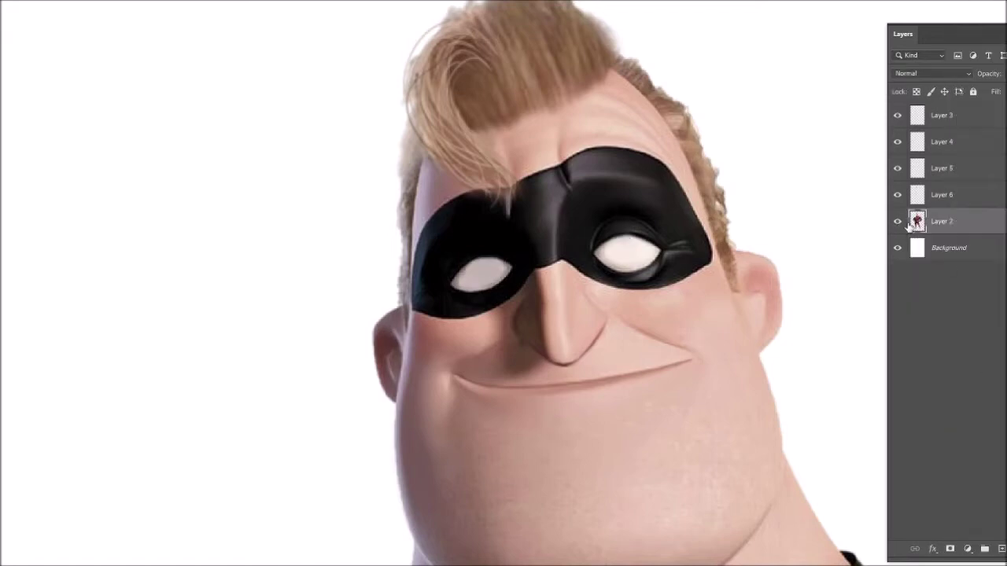
# Copy the right eye again, tilt it counterclockwise and warp its top edge into a squint
pyautogui.moveTo(639, 210); pyautogui.dragTo(635, 211)
pyautogui.hotkey('ctrl', 'j')
pyautogui.hotkey('ctrl', 't')
pyautogui.moveTo(708, 201); pyautogui.dragTo(598, 15)
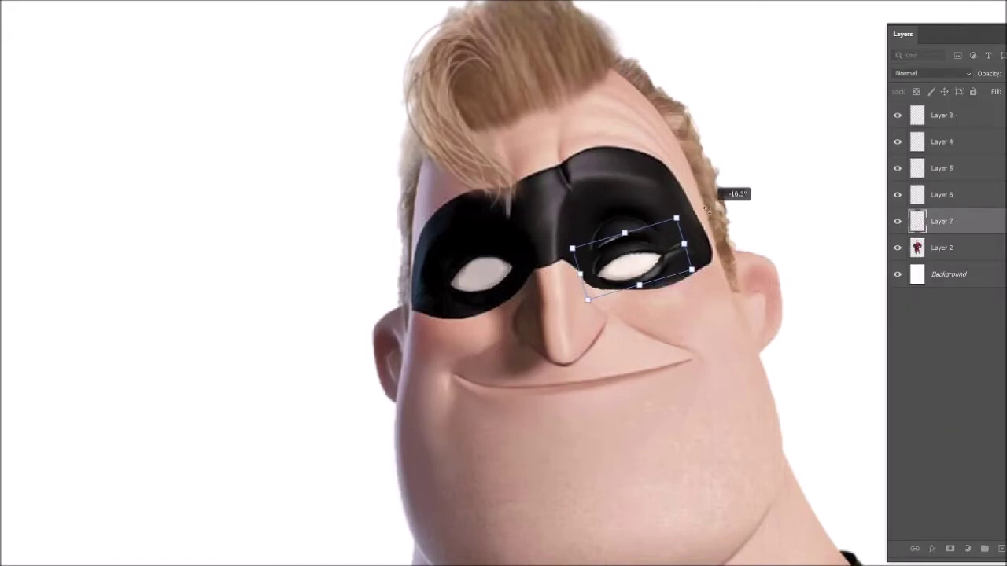
pyautogui.hotkey('ctrl', '+')
pyautogui.rightClick(625, 218)
pyautogui.click(652, 326)
pyautogui.moveTo(584, 158); pyautogui.dragTo(577, 136)
pyautogui.press('Return')
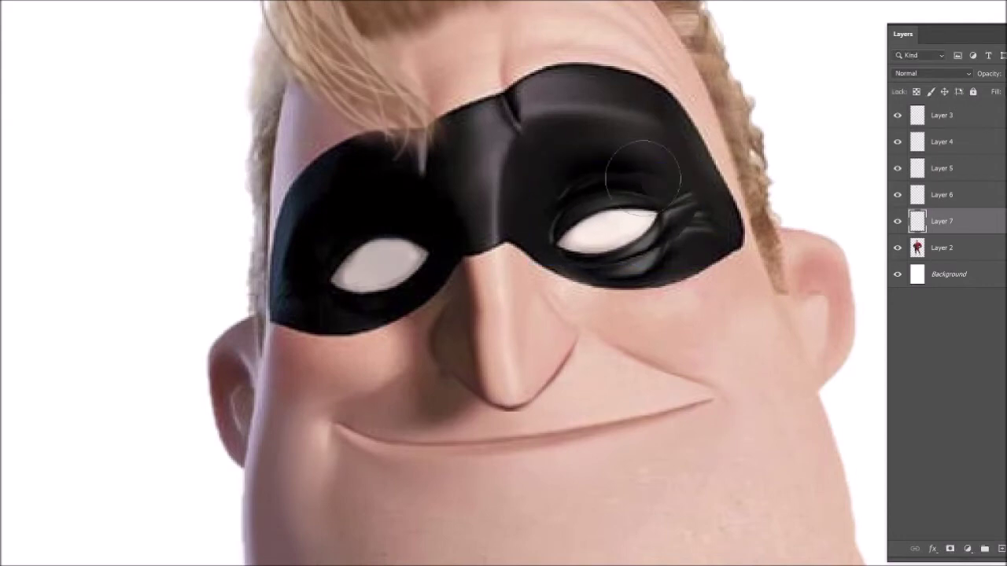
# Darken the eye's outer-corner wrinkles and lower rim, and highlight its upper rim on new layers
pyautogui.moveTo(695, 191); pyautogui.dragTo(683, 206)
pyautogui.click(985, 548)
pyautogui.click(985, 549)
pyautogui.moveTo(596, 271); pyautogui.dragTo(712, 229)
pyautogui.hotkey('alt', ']')
pyautogui.moveTo(559, 203); pyautogui.dragTo(653, 188)
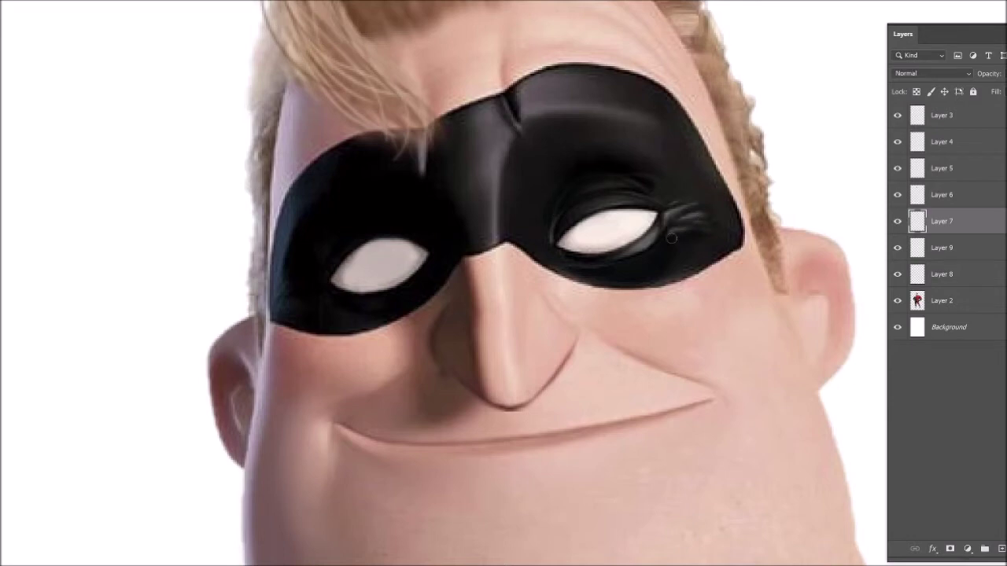
# Rotate a copy of the left eye hole, then paste the grinning hero image onto a new layer
pyautogui.scroll(-4, 672, 238)
pyautogui.scroll(3, 635, 265)
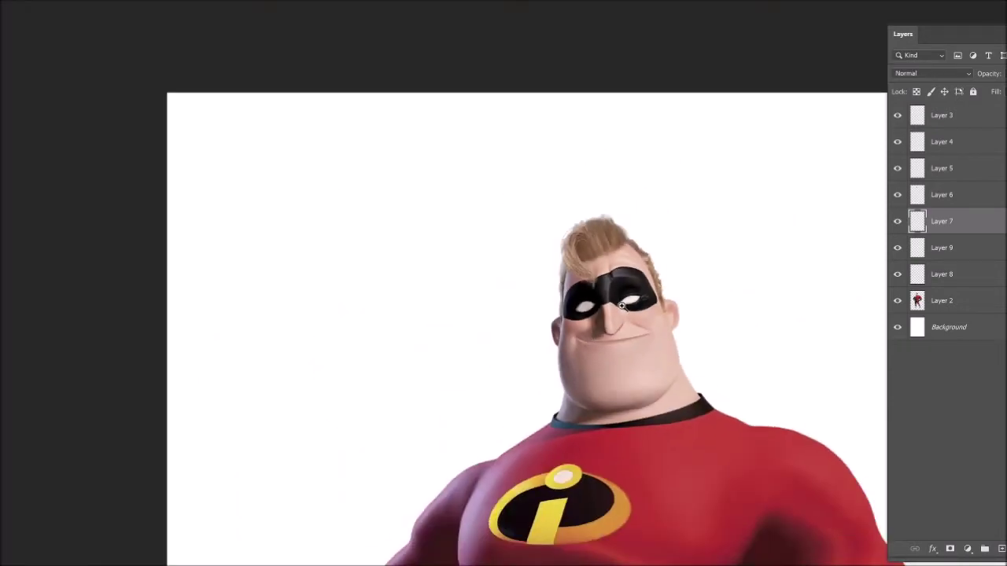
pyautogui.hotkey('ctrl', 'shift', 'alt', 'n')
pyautogui.moveTo(529, 299); pyautogui.dragTo(551, 310)
pyautogui.hotkey('ctrl', 't')
pyautogui.moveTo(543, 346)
pyautogui.mouseDown()
pyautogui.moveTo(517, 349)
pyautogui.moveTo(559, 295)
pyautogui.mouseUp()
pyautogui.press('Return')
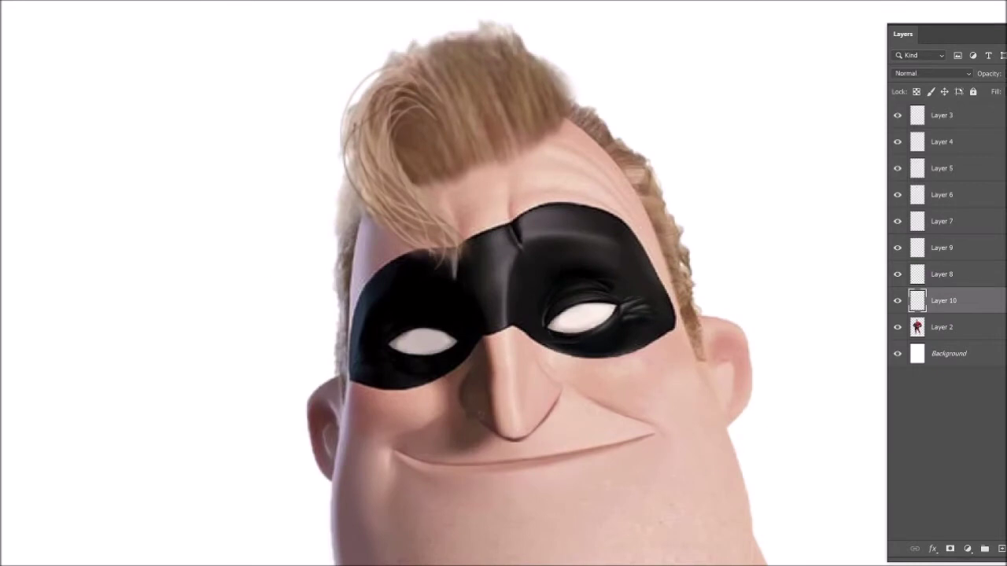
pyautogui.scroll(-3, 574, 281)
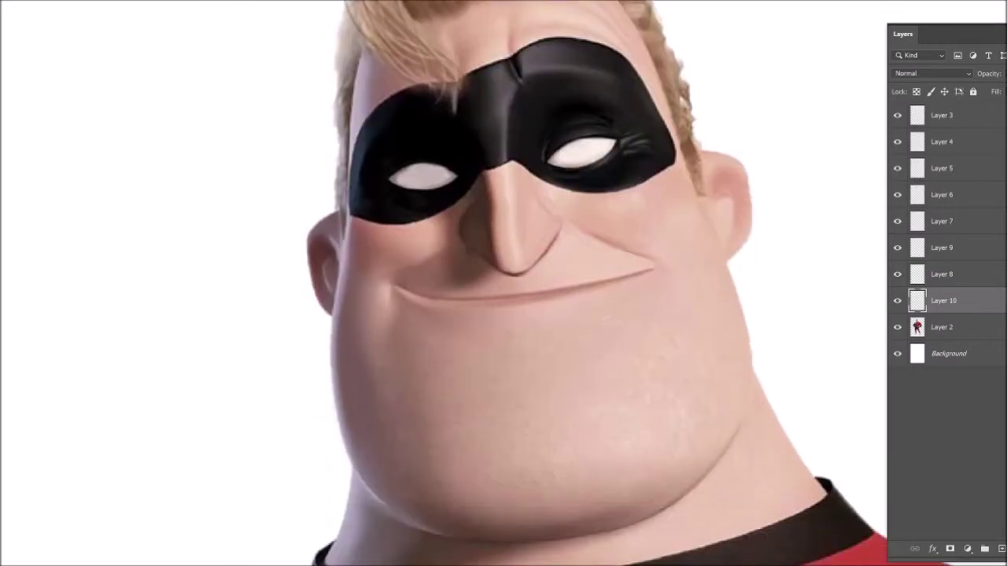
pyautogui.hotkey('ctrl', 'v')
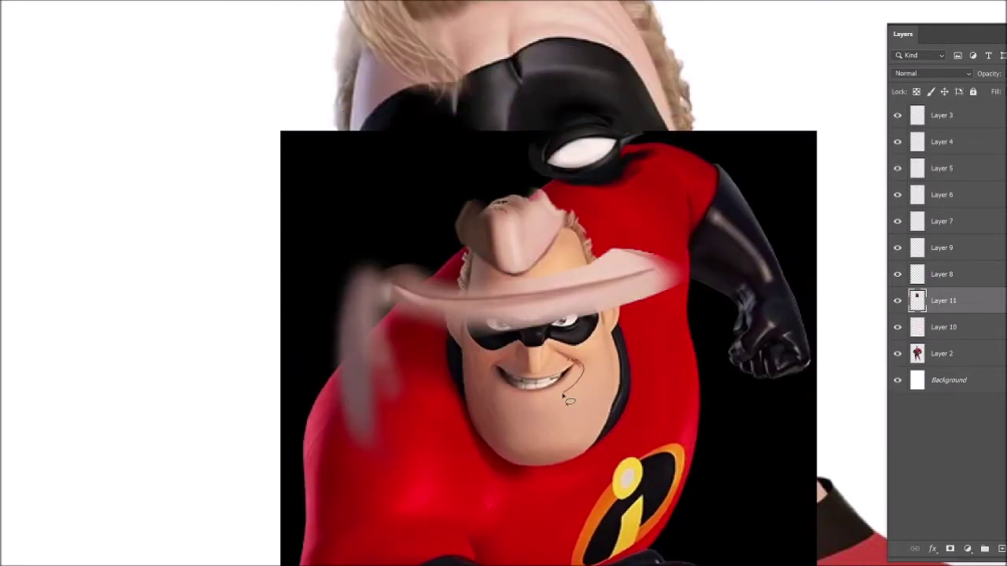
# Cut out the pasted image's gritted-teeth mouth as a reference and add empty Layer 12
pyautogui.moveTo(564, 398); pyautogui.dragTo(550, 393)
pyautogui.hotkey('ctrl', 'shift', 'i')
pyautogui.press('Delete')
pyautogui.hotkey('ctrl', 'j')
pyautogui.press('v')
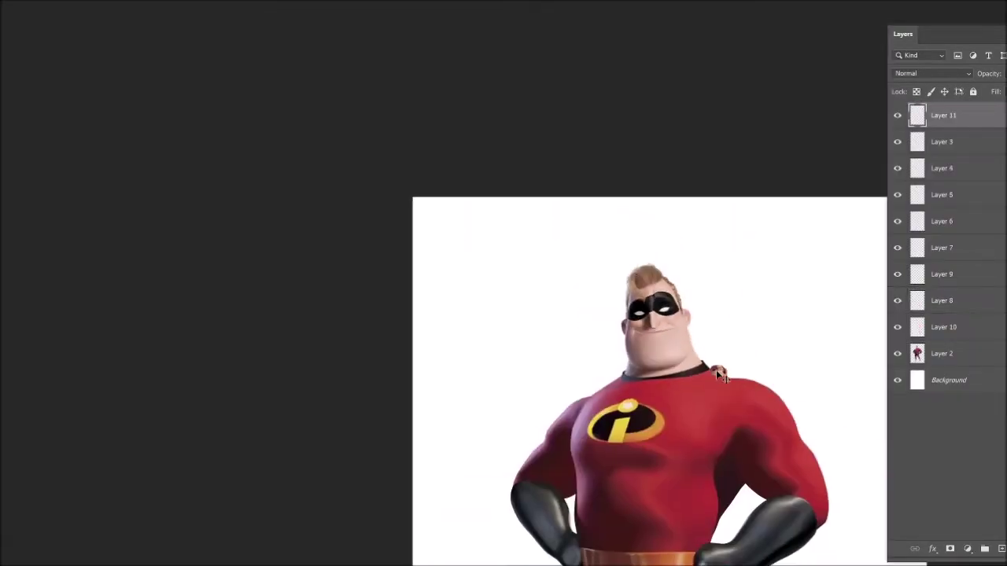
pyautogui.hotkey('ctrl', 'shift', 'alt', 'n')
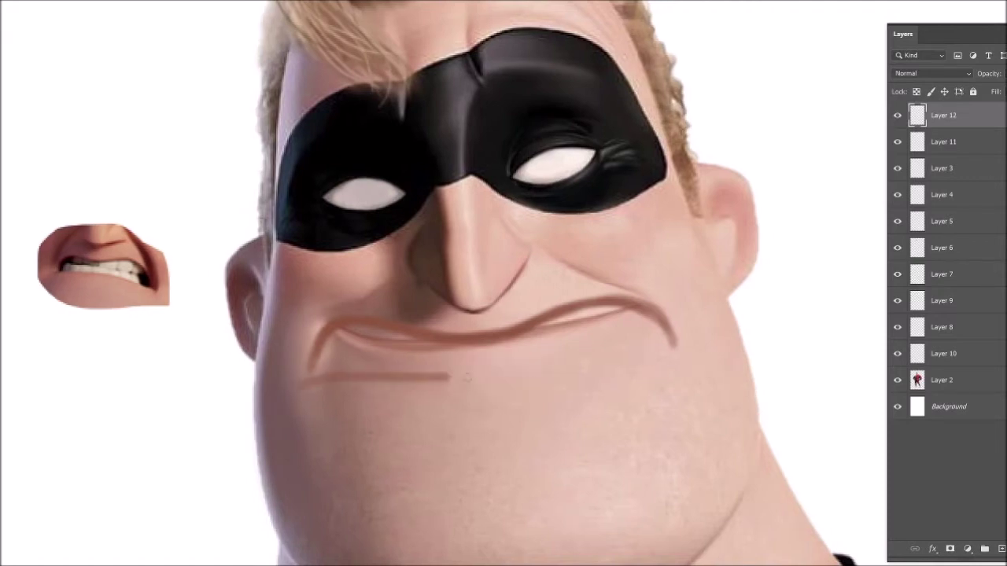
# Outline a broad open-mouth shape over the smile and fill it brown on Layer 12
pyautogui.moveTo(303, 386); pyautogui.dragTo(512, 391)
pyautogui.hotkey('ctrl', 'z')
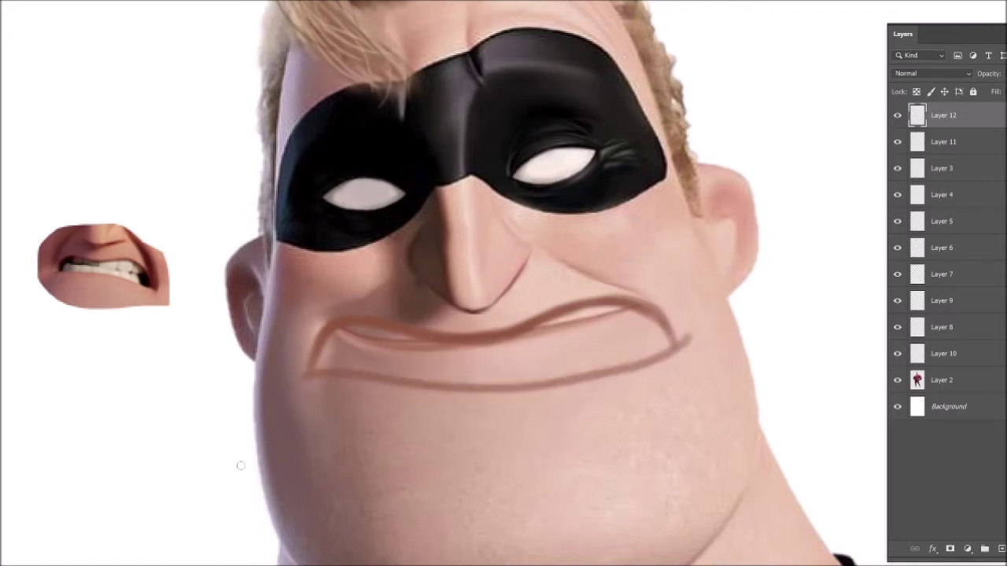
pyautogui.moveTo(677, 346); pyautogui.dragTo(598, 385)
pyautogui.click(676, 350)
pyautogui.click(312, 370)
pyautogui.click(667, 362)
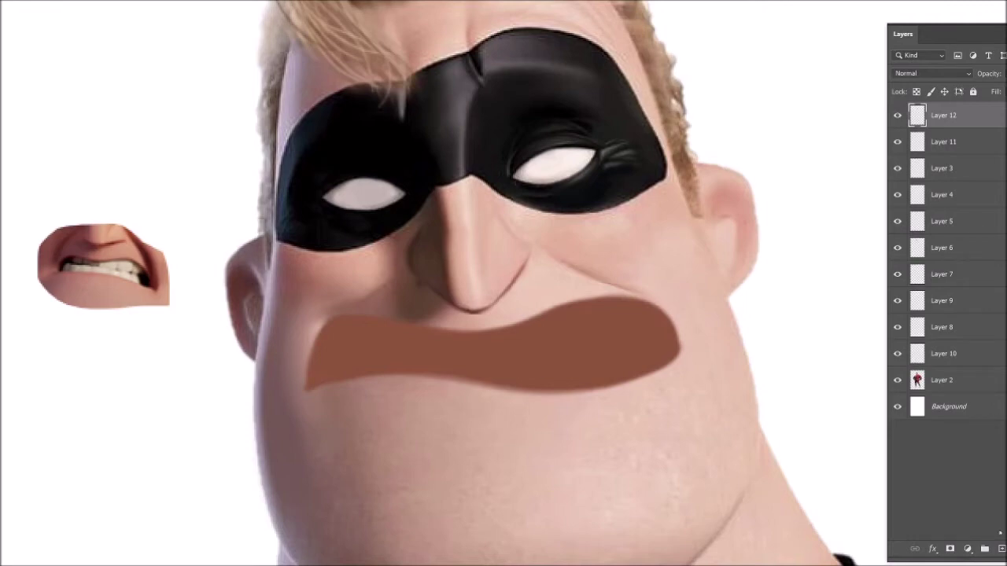
# Add a new Layer 13 clipped to the brown mouth shape
pyautogui.hotkey('ctrl', 'shift', 'alt', 'n')
pyautogui.hotkey('ctrl', 'alt', 'g')
pyautogui.moveTo(486, 337)
pyautogui.mouseDown()
pyautogui.moveTo(541, 314)
pyautogui.moveTo(586, 341)
pyautogui.mouseUp()
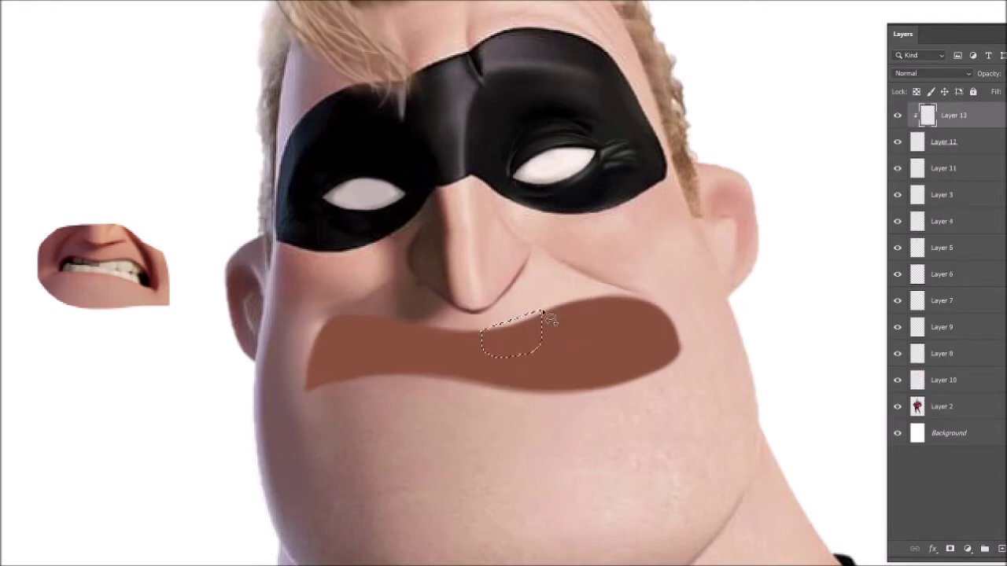
# Lasso the upper, lower and left teeth shapes and fill them light beige on Layer 13
pyautogui.moveTo(589, 345); pyautogui.dragTo(675, 334)
pyautogui.moveTo(597, 375); pyautogui.dragTo(532, 297)
pyautogui.moveTo(477, 324)
pyautogui.mouseDown()
pyautogui.moveTo(547, 363)
pyautogui.moveTo(652, 328)
pyautogui.moveTo(596, 344)
pyautogui.mouseUp()
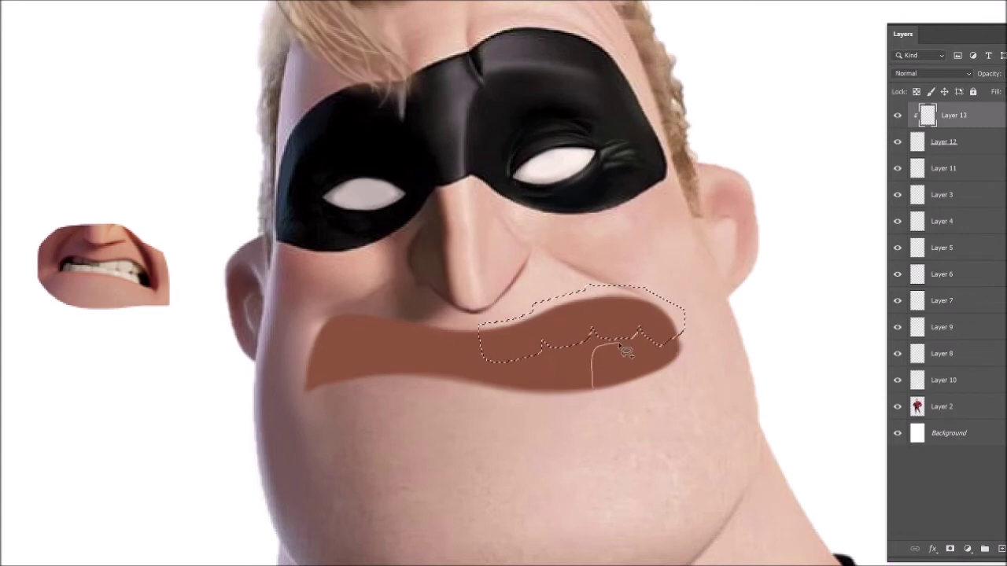
pyautogui.moveTo(610, 403); pyautogui.dragTo(579, 354)
pyautogui.moveTo(478, 380)
pyautogui.mouseDown()
pyautogui.moveTo(527, 374)
pyautogui.moveTo(650, 386)
pyautogui.mouseUp()
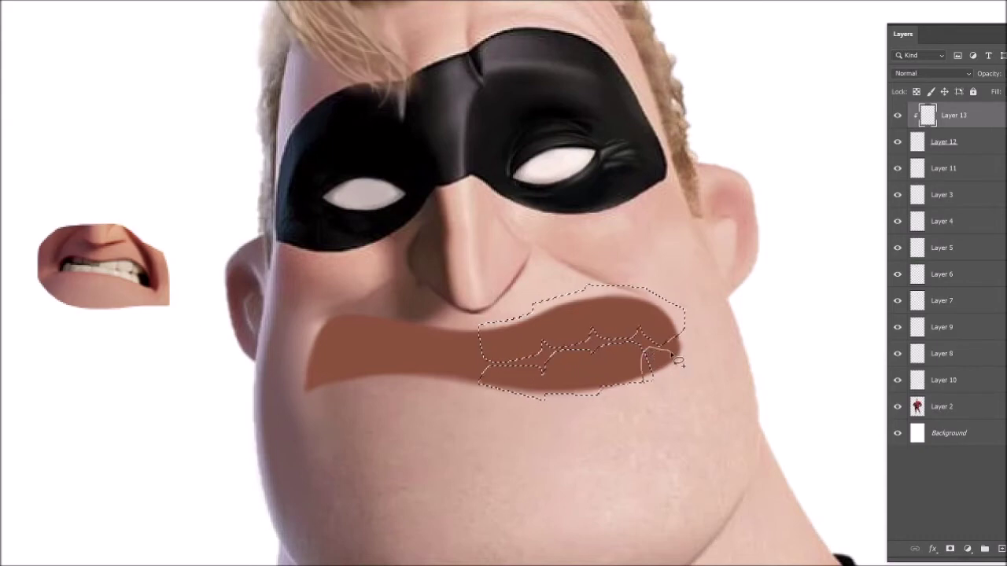
pyautogui.moveTo(487, 359); pyautogui.dragTo(429, 347)
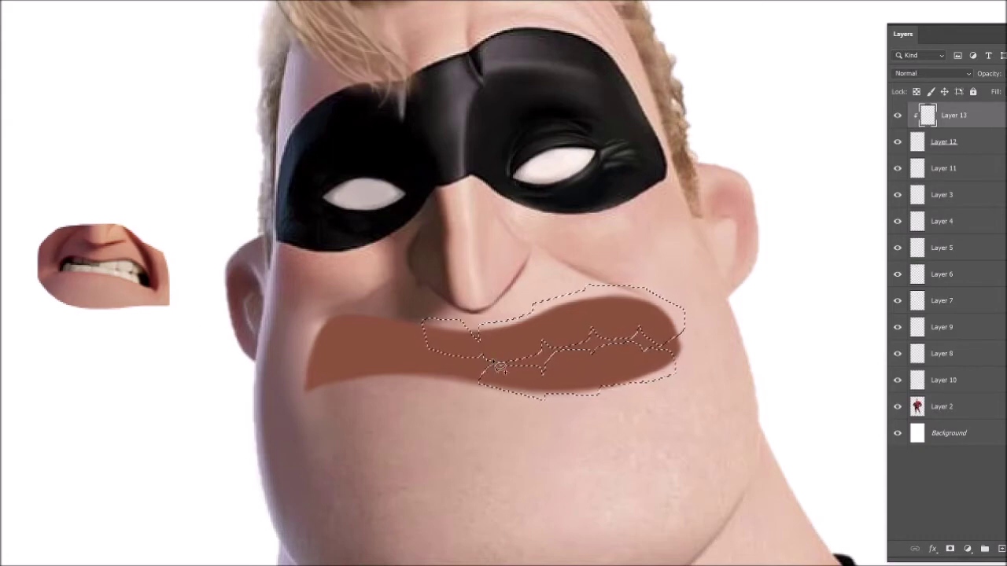
pyautogui.moveTo(429, 347); pyautogui.dragTo(441, 354)
pyautogui.moveTo(481, 383)
pyautogui.mouseDown()
pyautogui.moveTo(447, 374)
pyautogui.moveTo(330, 391)
pyautogui.moveTo(346, 314)
pyautogui.mouseUp()
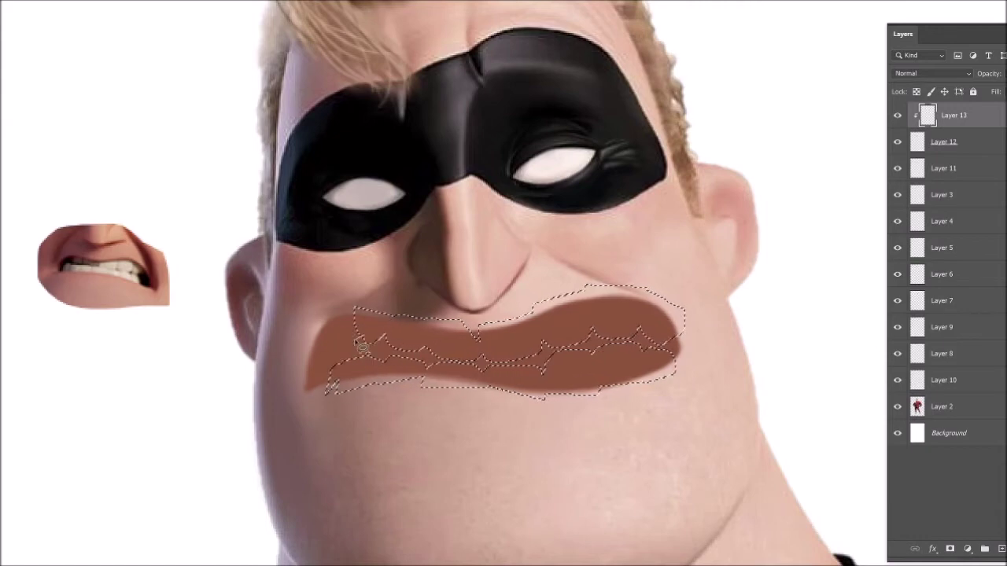
pyautogui.hotkey('alt', 'BackSpace')
pyautogui.hotkey('ctrl', 'd')
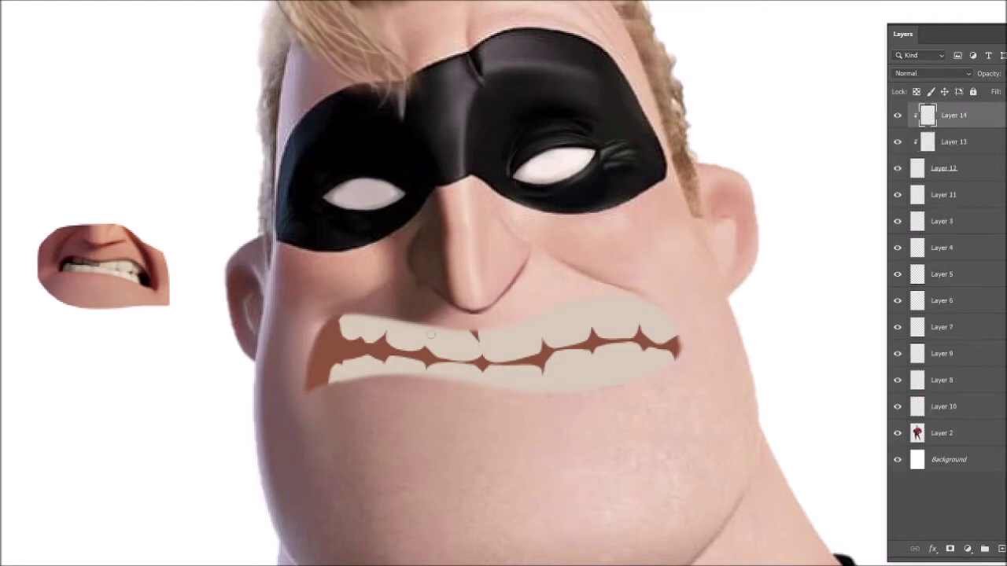
# Brush soft shading across the upper and lower teeth on Layer 14 to define each tooth
pyautogui.click(919, 139)
pyautogui.click(951, 115)
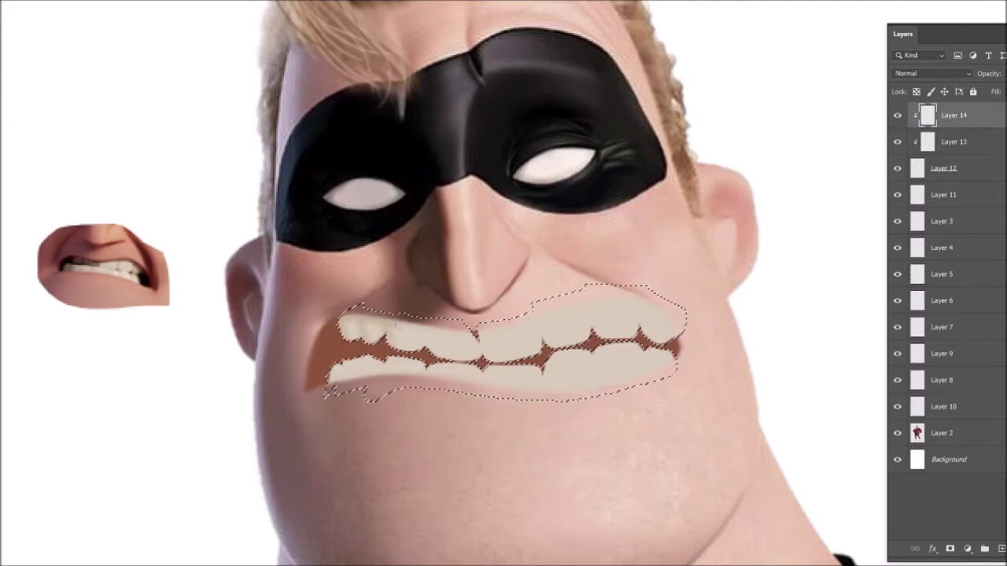
pyautogui.moveTo(607, 296); pyautogui.dragTo(432, 332)
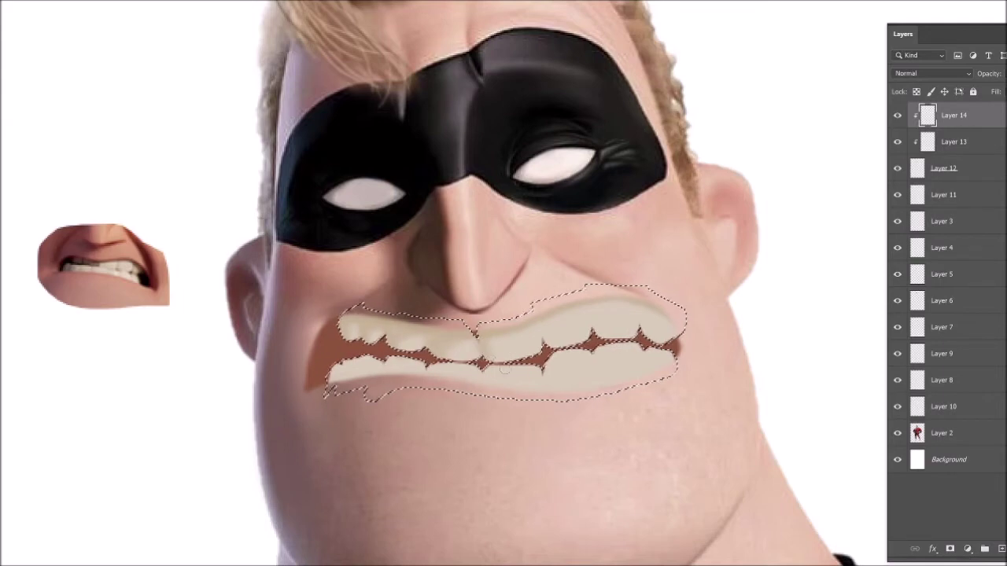
pyautogui.moveTo(550, 321); pyautogui.dragTo(665, 313)
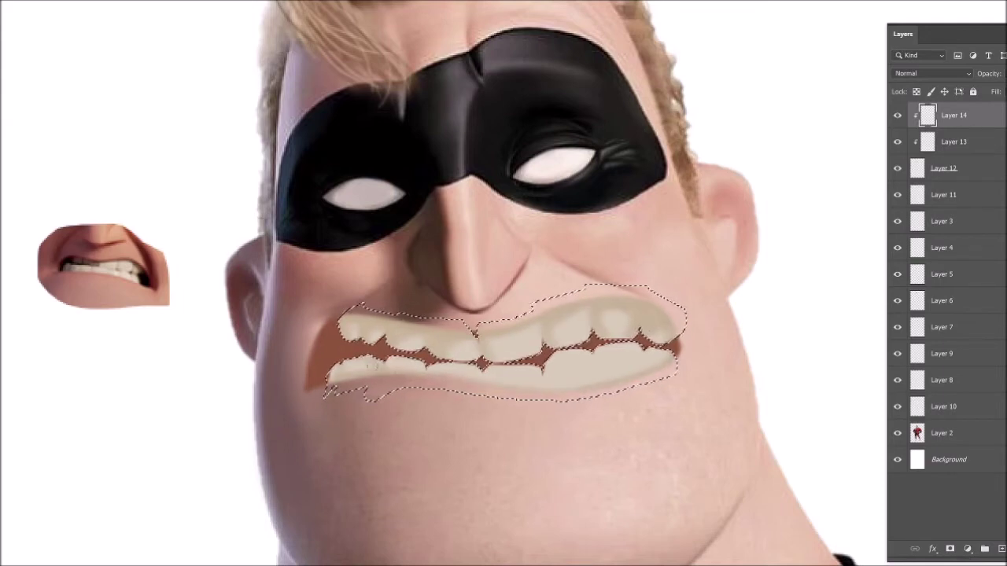
pyautogui.moveTo(511, 366); pyautogui.dragTo(661, 354)
pyautogui.moveTo(519, 370)
pyautogui.mouseDown()
pyautogui.moveTo(668, 358)
pyautogui.moveTo(587, 366)
pyautogui.mouseUp()
pyautogui.hotkey('ctrl', 'd')
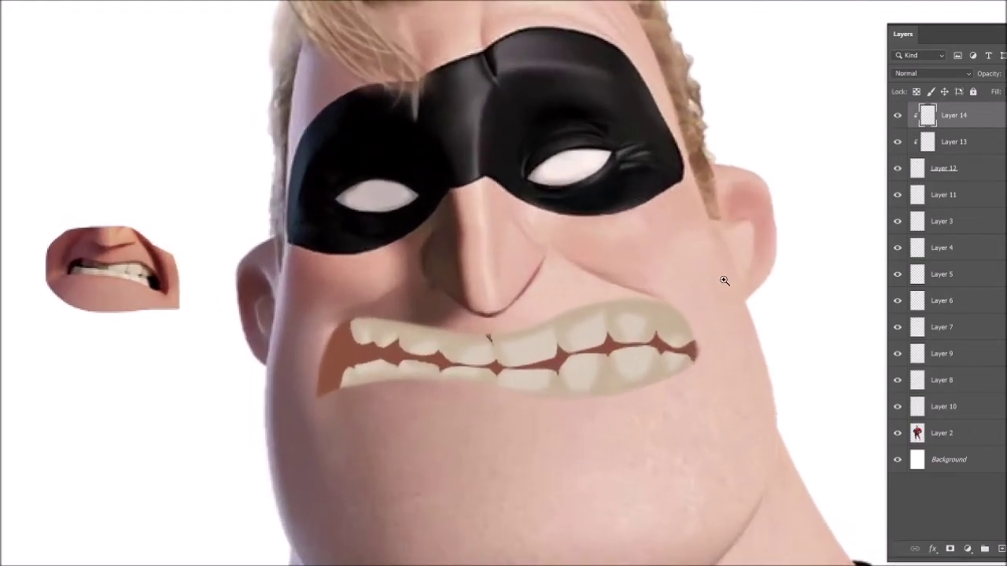
# Add another new layer clipped to the mouth shape for darkening its corners
pyautogui.click(489, 346)
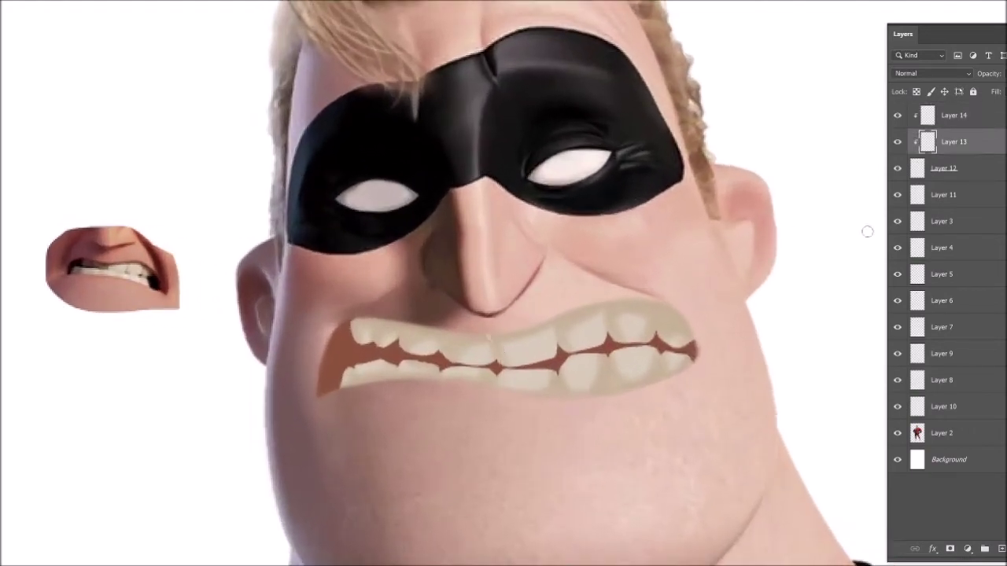
pyautogui.hotkey('alt', ']')
pyautogui.hotkey('alt', '[')
pyautogui.hotkey('alt', '[')
pyautogui.hotkey('ctrl', 'shift', 'alt', 'n')
pyautogui.hotkey('ctrl', 'alt', 'g')
# Fill gum Layer 15 with black and clean it up at both mouth corners
pyautogui.moveTo(342, 327); pyautogui.dragTo(318, 393)
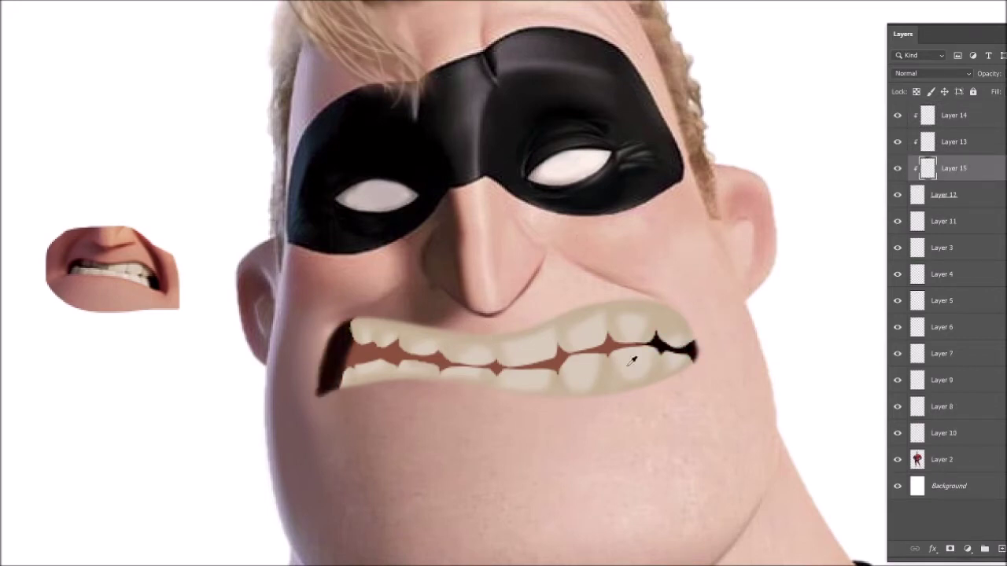
pyautogui.hotkey('alt', 'BackSpace')
pyautogui.moveTo(318, 398)
pyautogui.mouseDown()
pyautogui.moveTo(324, 360)
pyautogui.moveTo(350, 319)
pyautogui.mouseUp()
pyautogui.moveTo(331, 363); pyautogui.dragTo(350, 319)
pyautogui.moveTo(693, 385); pyautogui.dragTo(695, 365)
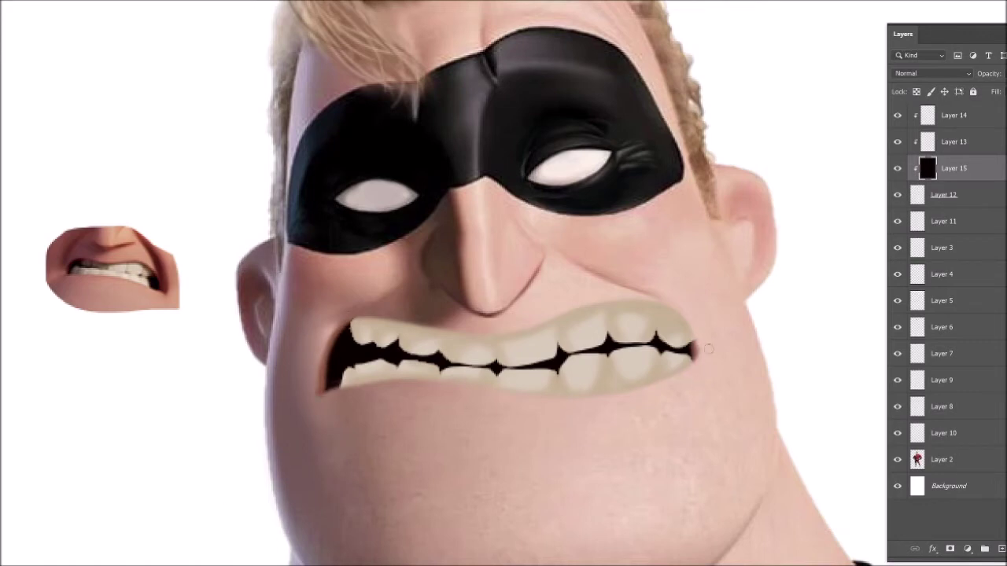
# Darken the upper and lower teeth edges on the teeth fill and shading layers
pyautogui.hotkey('alt', ']')
pyautogui.moveTo(691, 366)
pyautogui.mouseDown()
pyautogui.moveTo(535, 394)
pyautogui.moveTo(403, 379)
pyautogui.moveTo(342, 386)
pyautogui.mouseUp()
pyautogui.moveTo(646, 300); pyautogui.dragTo(491, 336)
pyautogui.hotkey('alt', ']')
pyautogui.moveTo(702, 358)
pyautogui.mouseDown()
pyautogui.moveTo(645, 385)
pyautogui.moveTo(346, 384)
pyautogui.mouseUp()
pyautogui.moveTo(689, 323)
pyautogui.mouseDown()
pyautogui.moveTo(598, 306)
pyautogui.moveTo(437, 337)
pyautogui.moveTo(354, 319)
pyautogui.mouseUp()
# Brighten the lower lip edge and left mouth corner with skin tone on Layer 15
pyautogui.click(944, 168)
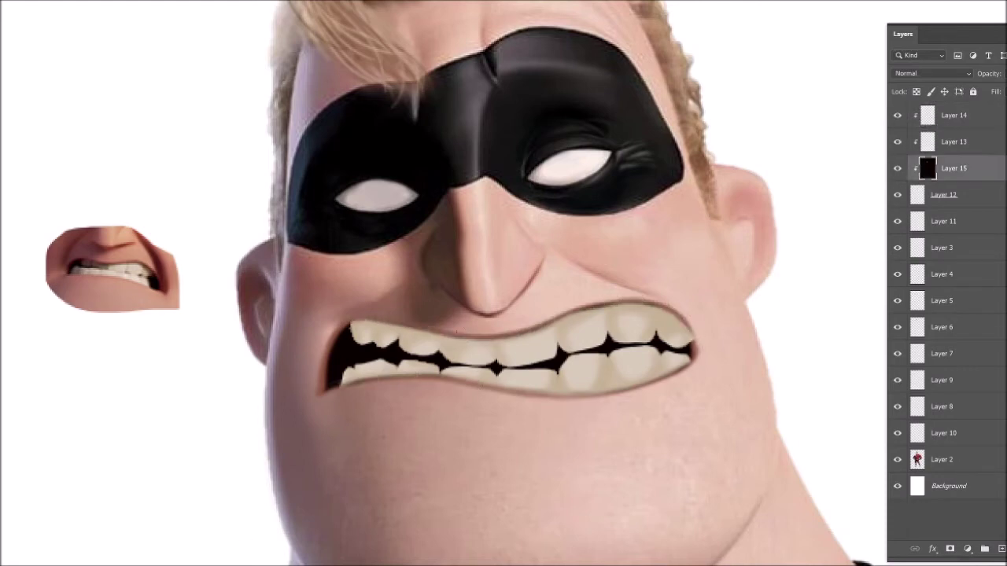
pyautogui.moveTo(452, 375); pyautogui.dragTo(340, 382)
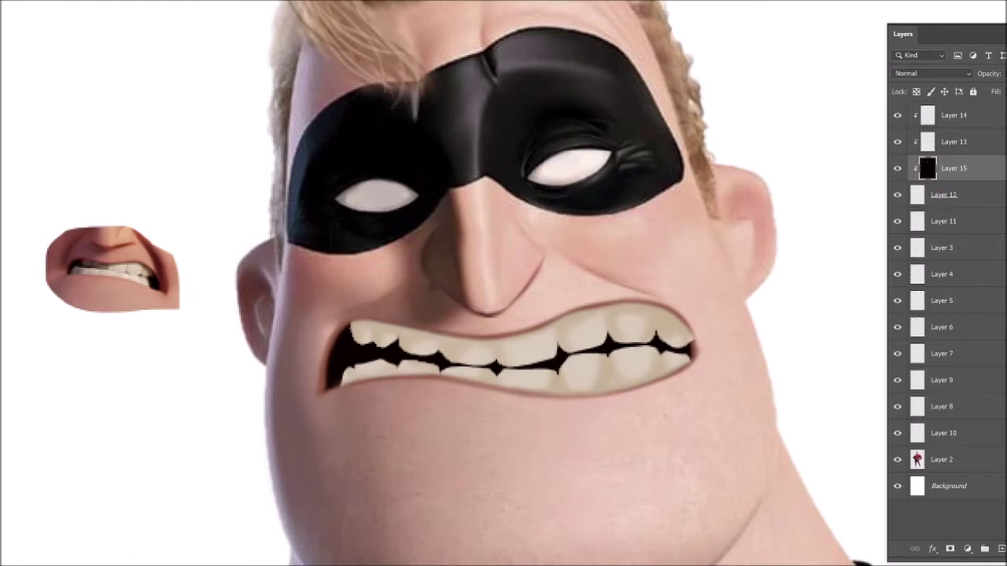
pyautogui.moveTo(343, 326); pyautogui.dragTo(330, 384)
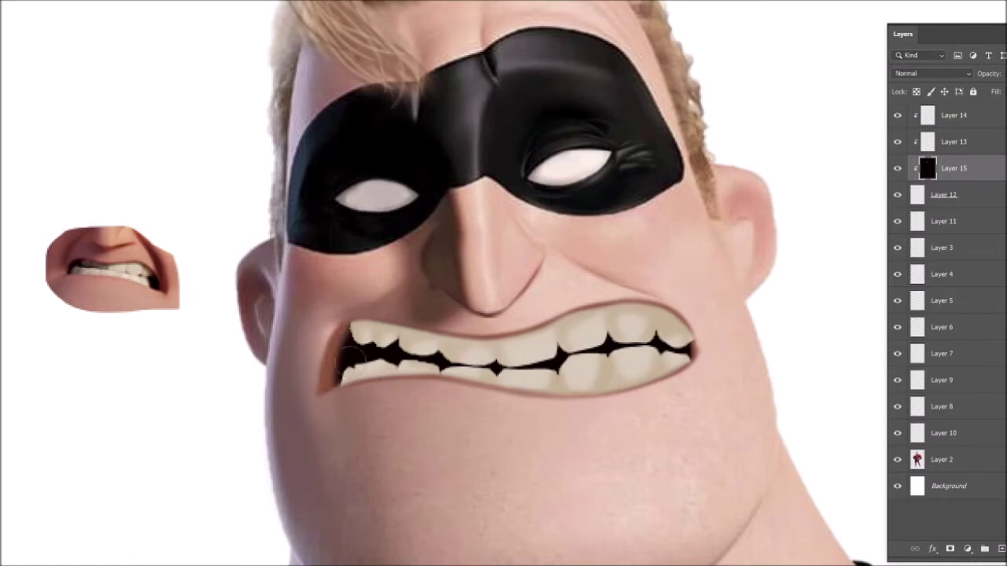
pyautogui.scroll(-2, 724, 342)
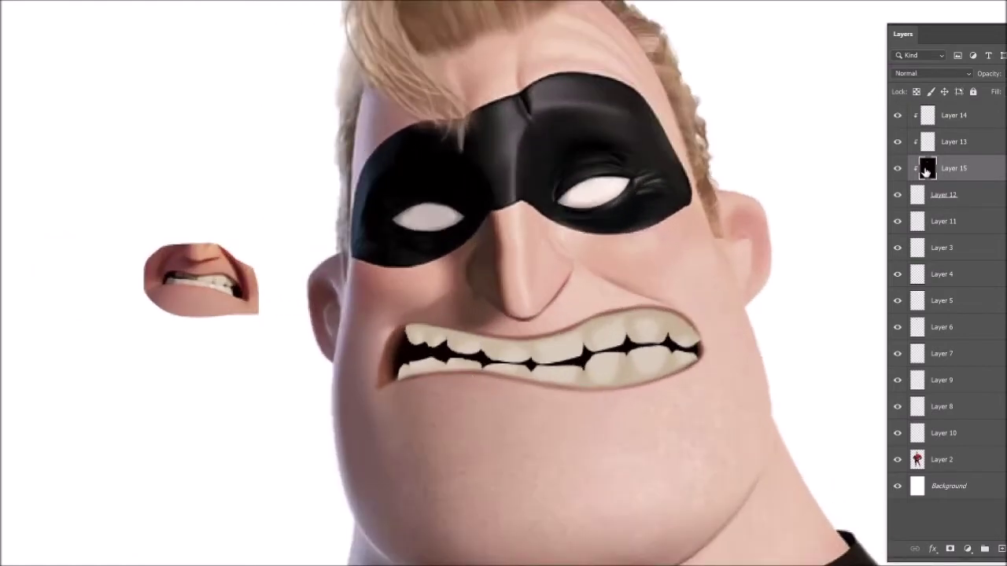
# Toggle the teeth shading to compare, then check the face against the whole character
pyautogui.click(933, 186)
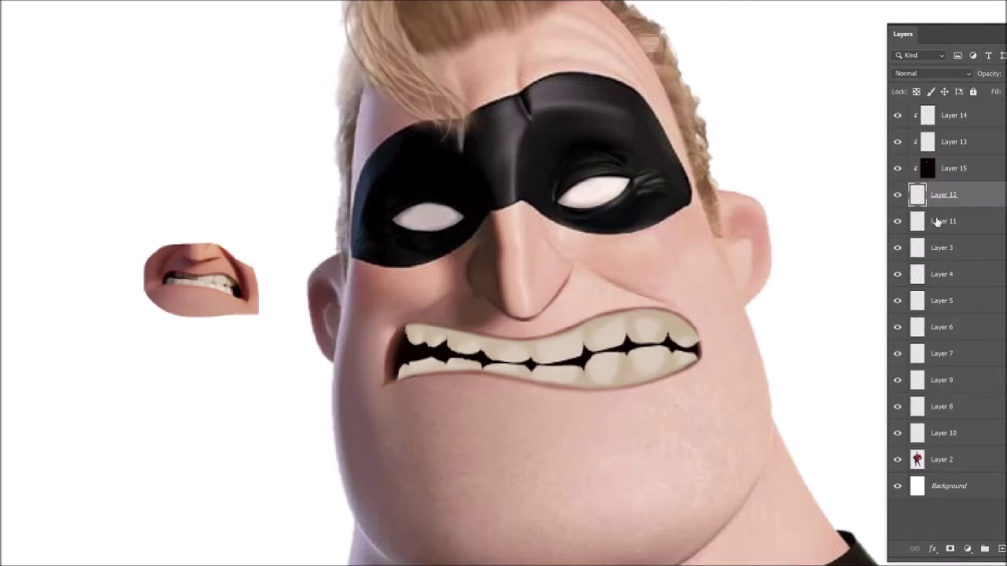
pyautogui.click(898, 142)
pyautogui.click(898, 142)
pyautogui.click(929, 142)
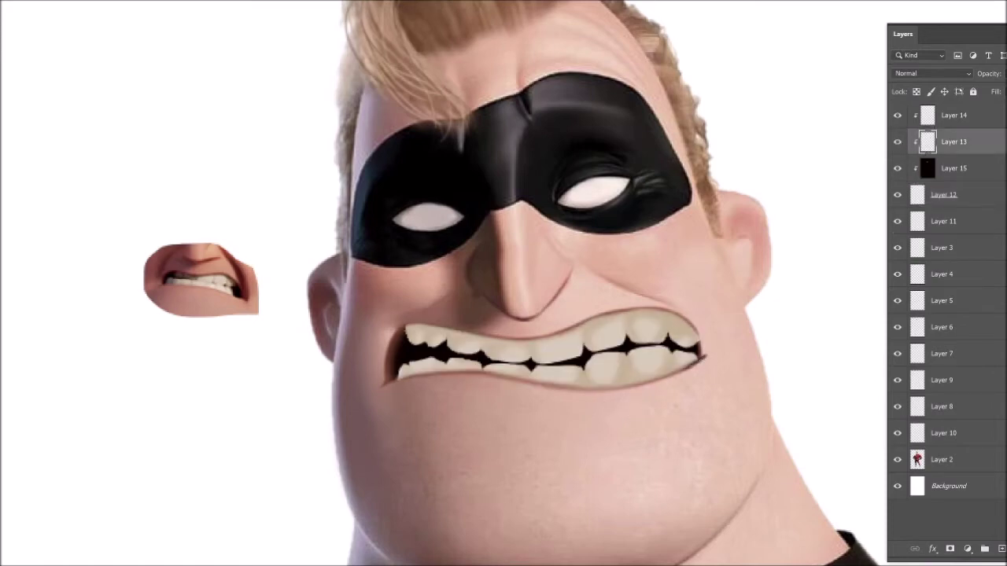
pyautogui.click(917, 195)
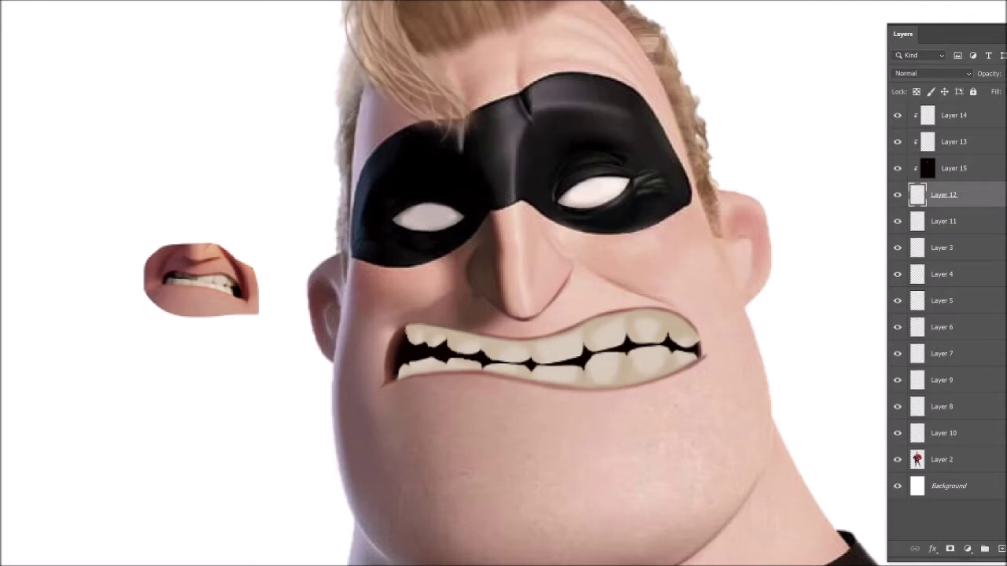
pyautogui.keyDown('alt'); pyautogui.click(728, 324); pyautogui.keyUp('alt')
pyautogui.click(728, 324)
# Add a new layer below Layer 12 and set its blend mode to Overlay
pyautogui.hotkey('ctrl', 'shift', 'alt', 'n')
pyautogui.click(647, 445)
pyautogui.hotkey('alt', 'shift', 's')
pyautogui.hotkey('alt', 'shift', 'f')
pyautogui.hotkey('alt', 'shift', 'n')
pyautogui.hotkey('alt', 'shift', 'o')
pyautogui.press('Delete')
# Paint shading on the under-eye, nose, left cheek edge and mask area
pyautogui.moveTo(417, 271)
pyautogui.mouseDown()
pyautogui.moveTo(464, 240)
pyautogui.moveTo(535, 315)
pyautogui.mouseUp()
pyautogui.moveTo(507, 264); pyautogui.dragTo(570, 327)
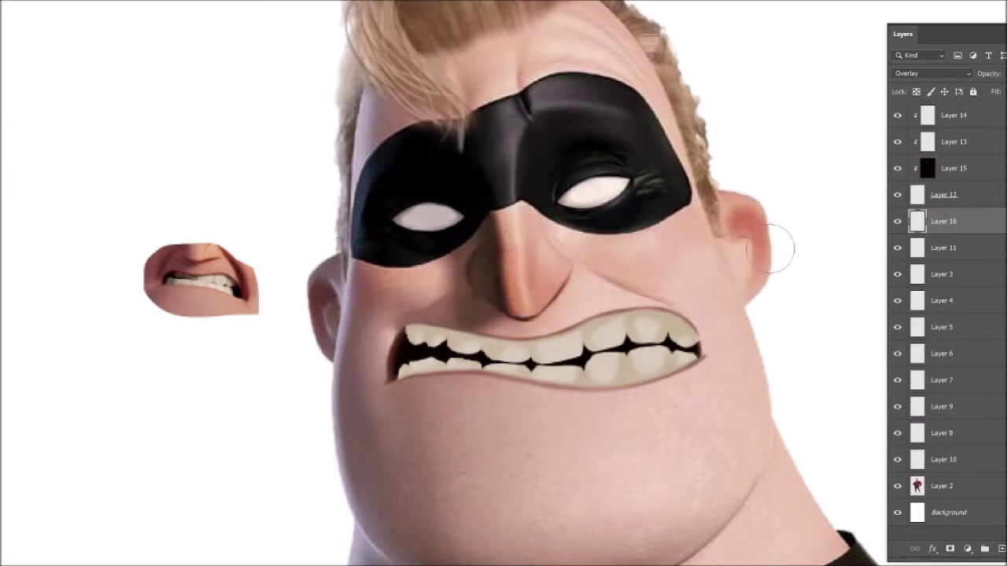
pyautogui.moveTo(331, 260); pyautogui.dragTo(351, 543)
pyautogui.moveTo(338, 283); pyautogui.dragTo(472, 134)
pyautogui.moveTo(425, 220); pyautogui.dragTo(636, 179)
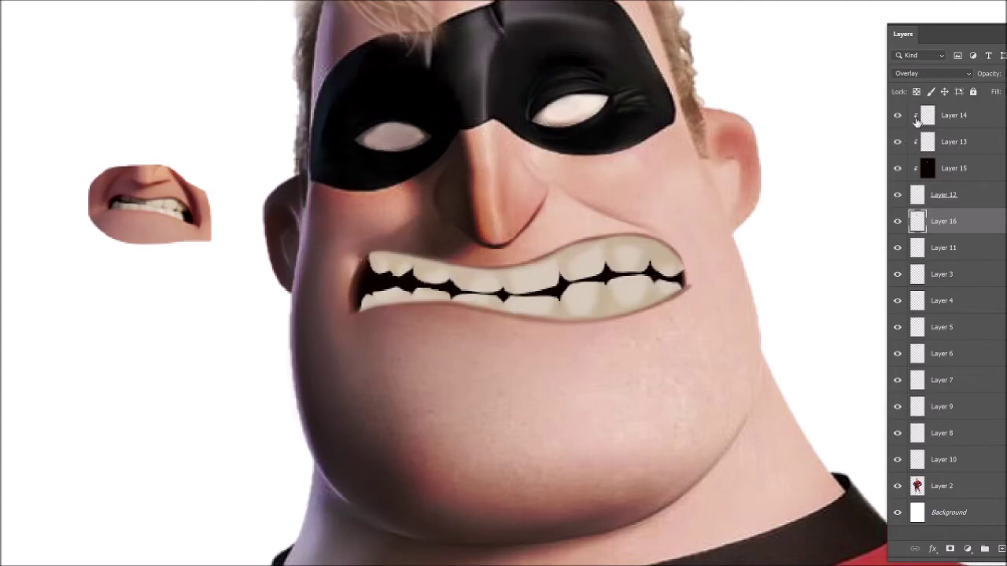
pyautogui.click(917, 118)
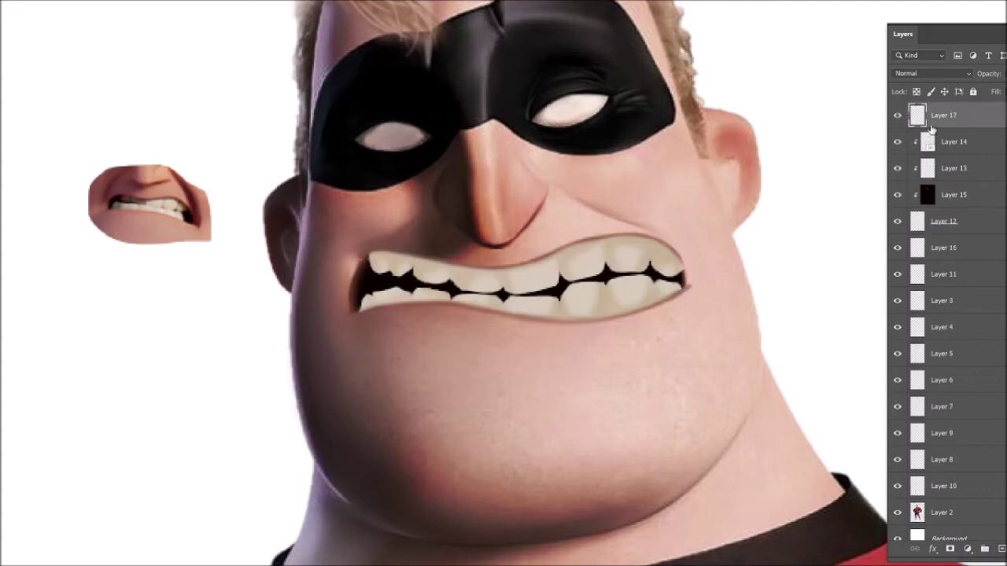
# On new clipped Layer 17, paint darker shading along the upper and lower teeth edges
pyautogui.hotkey('ctrl', 'shift', 'alt', 'n')
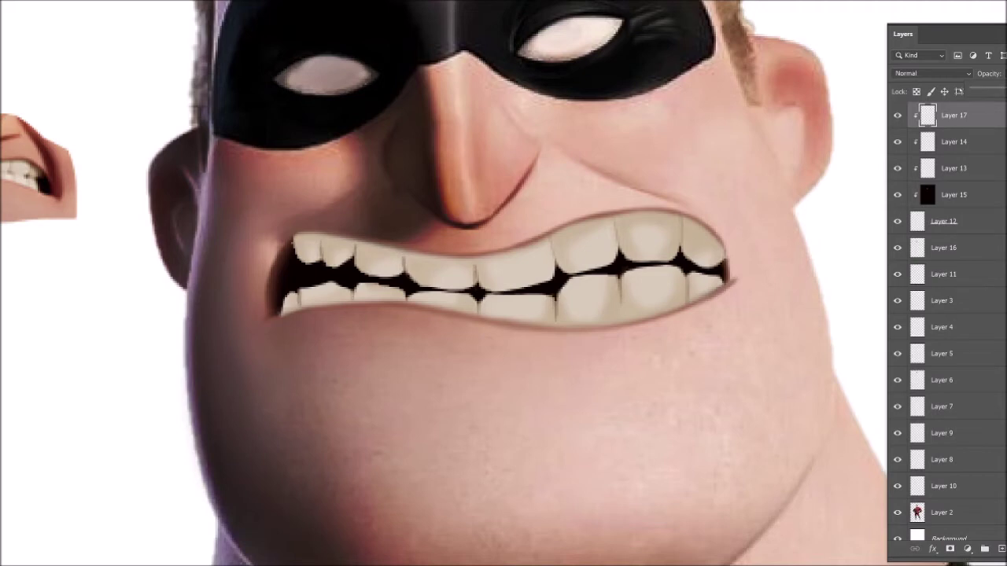
pyautogui.moveTo(587, 219); pyautogui.dragTo(666, 212)
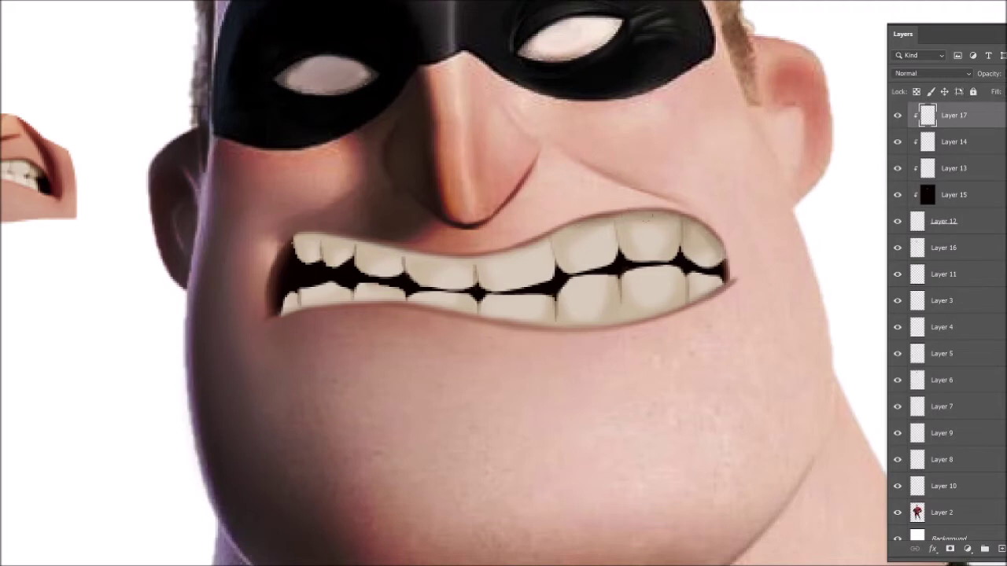
pyautogui.moveTo(558, 238)
pyautogui.mouseDown()
pyautogui.moveTo(472, 253)
pyautogui.moveTo(288, 245)
pyautogui.mouseUp()
pyautogui.moveTo(727, 284)
pyautogui.mouseDown()
pyautogui.moveTo(613, 319)
pyautogui.moveTo(529, 322)
pyautogui.moveTo(404, 297)
pyautogui.moveTo(297, 304)
pyautogui.mouseUp()
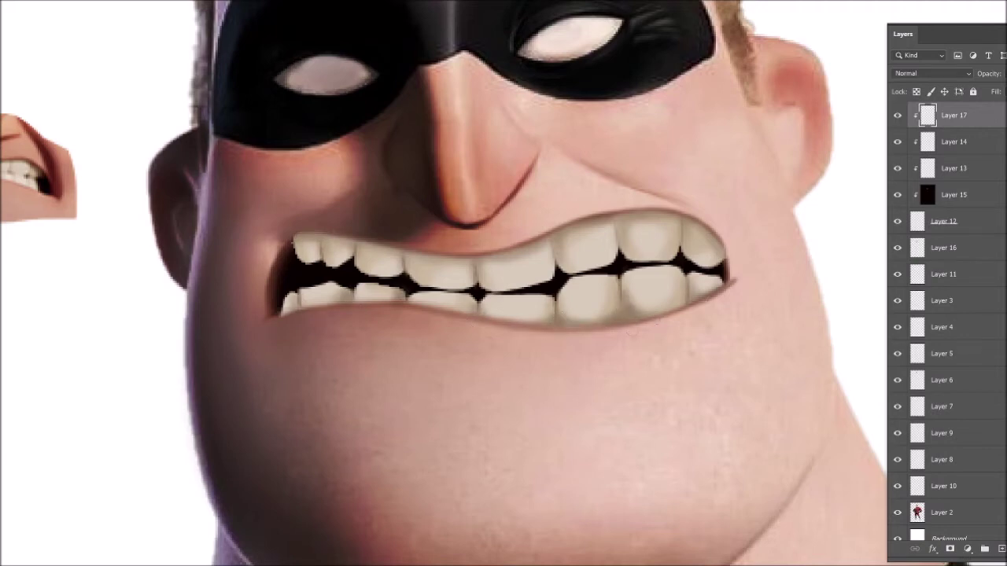
pyautogui.scroll(-3, 747, 260)
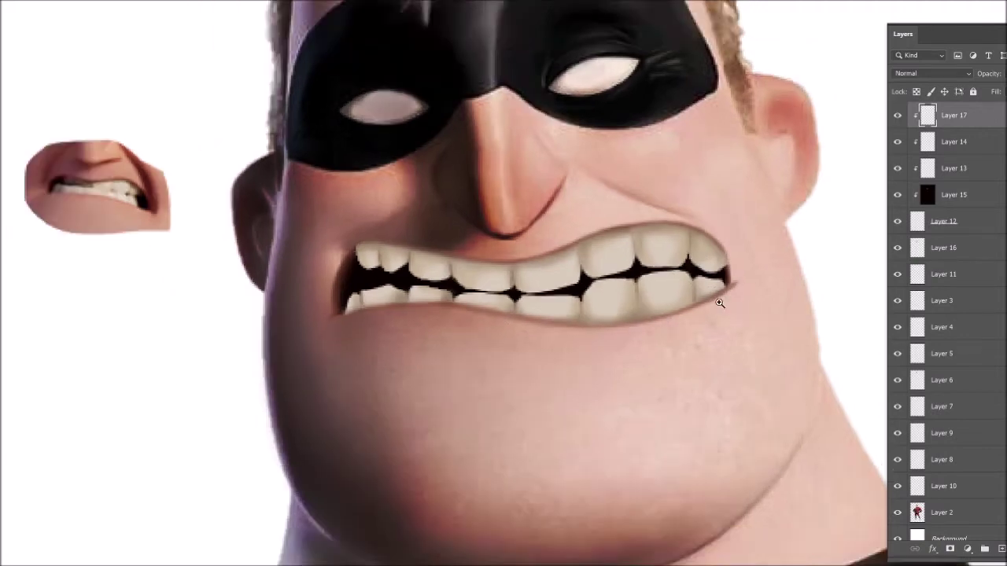
# Toggle Layer 13's visibility to compare, then make Layer 14 active
pyautogui.click(897, 168)
pyautogui.click(897, 169)
pyautogui.scroll(5, 566, 303)
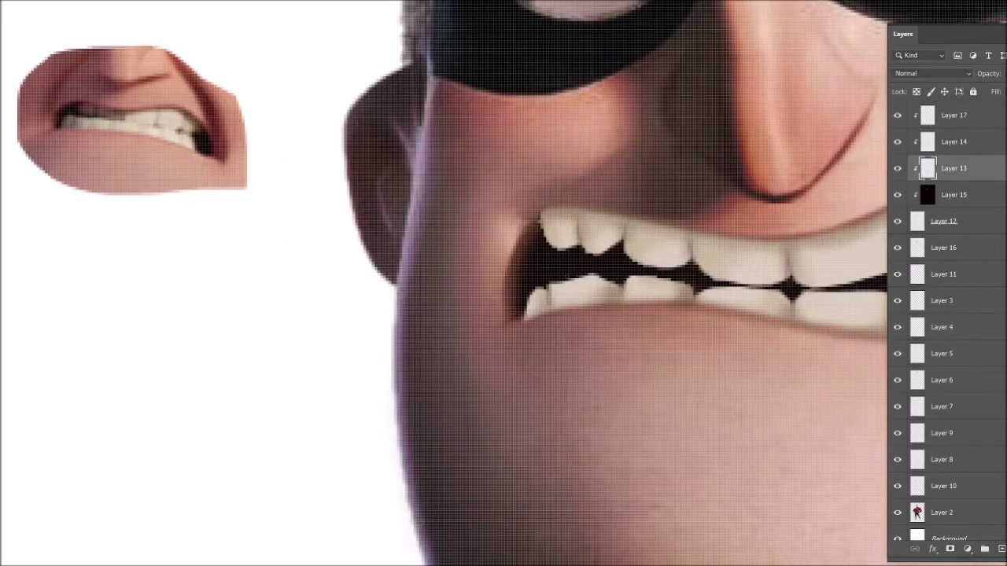
pyautogui.scroll(-1, 504, 284)
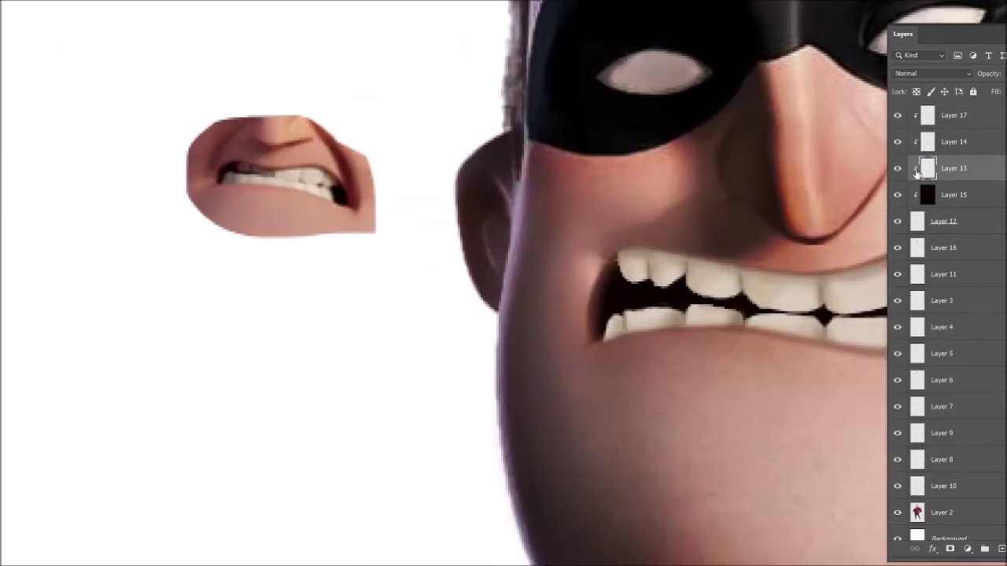
pyautogui.click(953, 141)
pyautogui.scroll(-3, 732, 287)
pyautogui.scroll(-1, 607, 362)
# Save the image under a new name beginning 'mr-'
pyautogui.click(15, 2)
pyautogui.click(24, 97)
pyautogui.write('mr-')
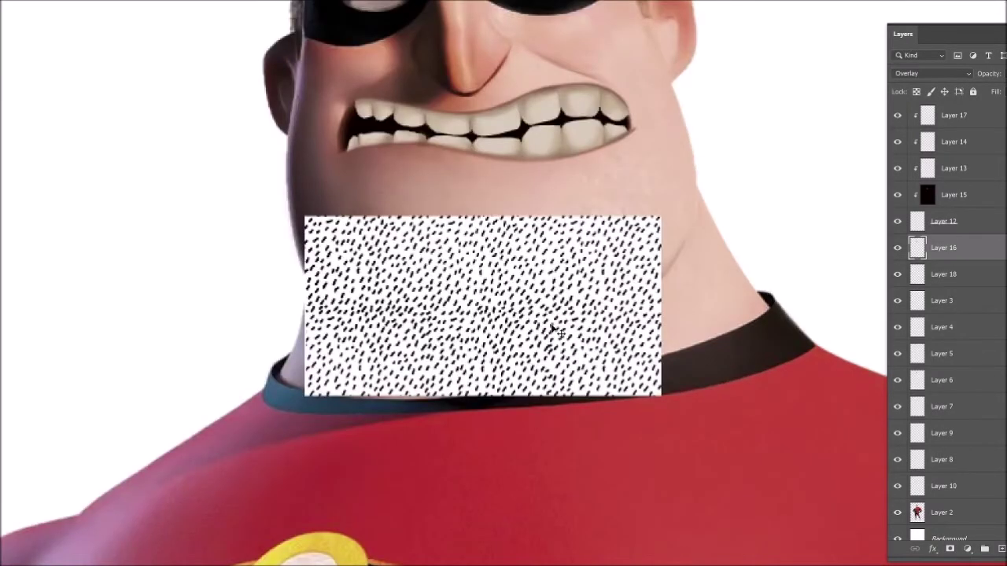
# Try Overlay, Difference and Soft Light on the pattern layers, toggling visibility to compare
pyautogui.hotkey('shift', '+')
pyautogui.hotkey('shift', '+')
pyautogui.hotkey('shift', '+')
pyautogui.hotkey('shift', '+')
pyautogui.hotkey('shift', '+')
pyautogui.hotkey('shift', '+')
pyautogui.hotkey('shift', '+')
pyautogui.hotkey('shift', '-')
pyautogui.hotkey('shift', '-')
pyautogui.hotkey('shift', '-')
pyautogui.click(897, 274)
pyautogui.click(897, 274)
pyautogui.hotkey('shift', '+')
pyautogui.hotkey('shift', '+')
pyautogui.hotkey('shift', '+')
pyautogui.hotkey('shift', '-')
pyautogui.hotkey('shift', '-')
pyautogui.hotkey('shift', '-')
pyautogui.hotkey('shift', '-')
pyautogui.hotkey('shift', '-')
pyautogui.click(897, 248)
pyautogui.click(897, 248)
# Set the Layer 18 stubble pattern's blend mode to Multiply
pyautogui.click(940, 274)
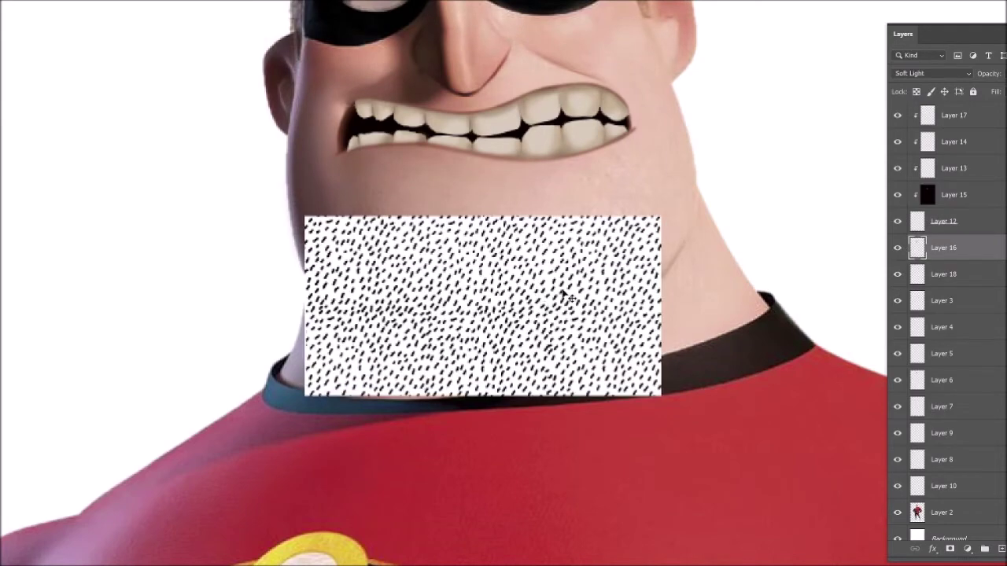
pyautogui.hotkey('shift', '+')
pyautogui.hotkey('shift', '+')
pyautogui.hotkey('shift', '+')
pyautogui.hotkey('shift', '-')
pyautogui.hotkey('shift', '-')
pyautogui.hotkey('shift', '+')
pyautogui.hotkey('shift', '+')
pyautogui.hotkey('shift', '-')
pyautogui.hotkey('ctrl', 't')
pyautogui.rightClick(339, 189)
# Warp the stubble patch up the cheeks, under the lip and along the jawline
pyautogui.click(360, 332)
pyautogui.moveTo(304, 189); pyautogui.dragTo(276, 112)
pyautogui.moveTo(387, 170); pyautogui.dragTo(295, 262)
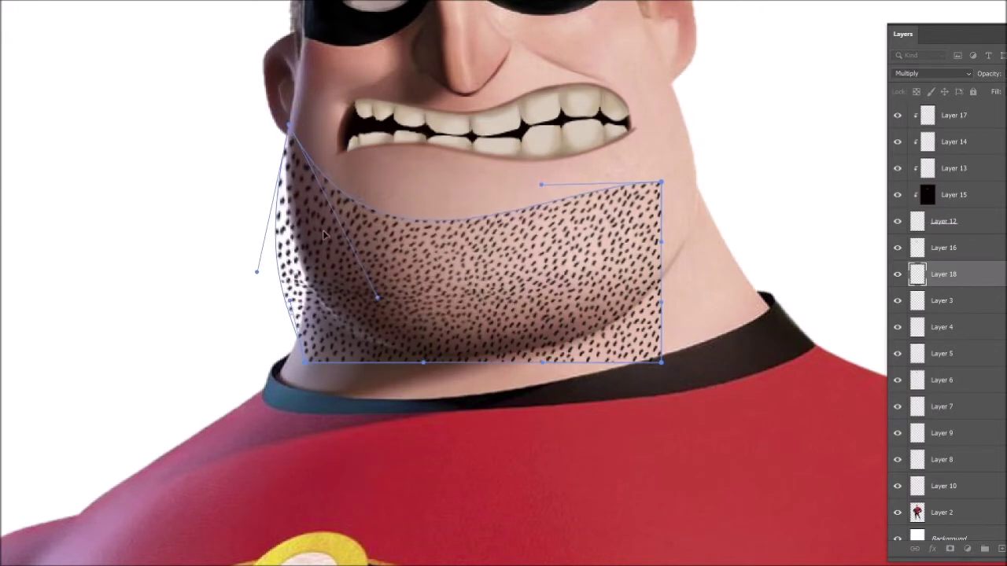
pyautogui.moveTo(661, 182); pyautogui.dragTo(681, 88)
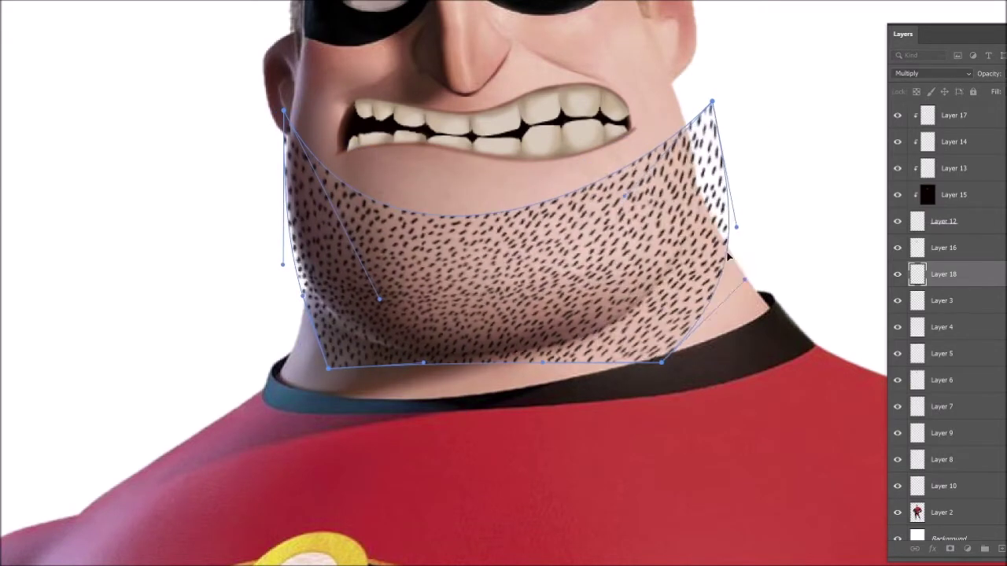
pyautogui.moveTo(696, 148); pyautogui.dragTo(683, 181)
pyautogui.moveTo(661, 362); pyautogui.dragTo(618, 331)
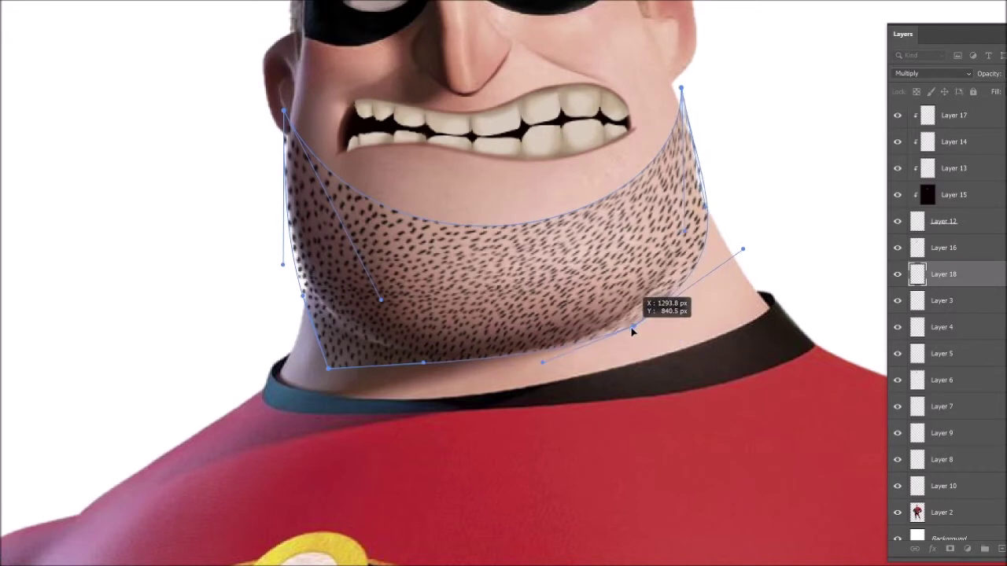
pyautogui.moveTo(328, 367); pyautogui.dragTo(358, 350)
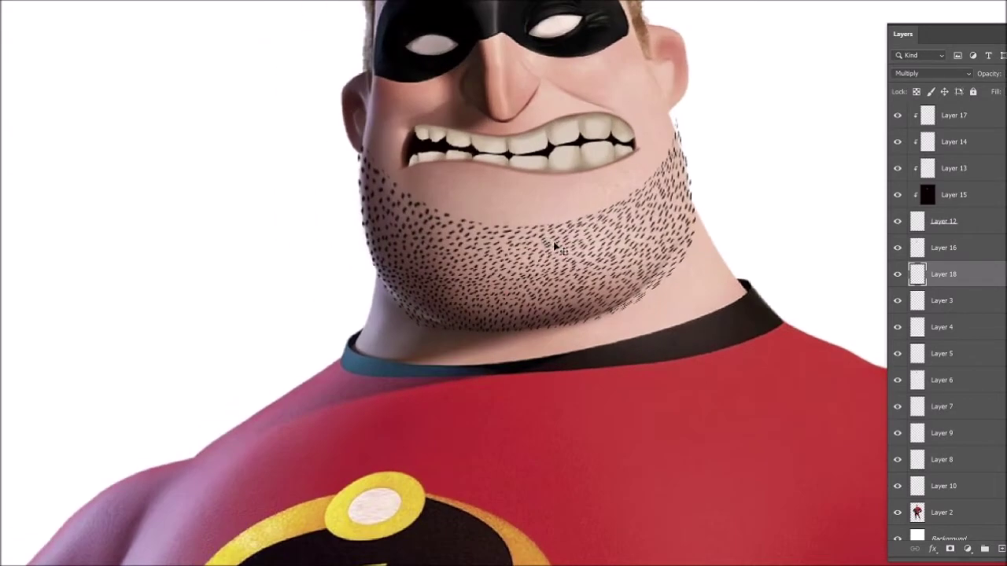
# Shrink the Layer 18 stubble to fit the chin and soften its edges
pyautogui.click(943, 274)
pyautogui.hotkey('ctrl', 't')
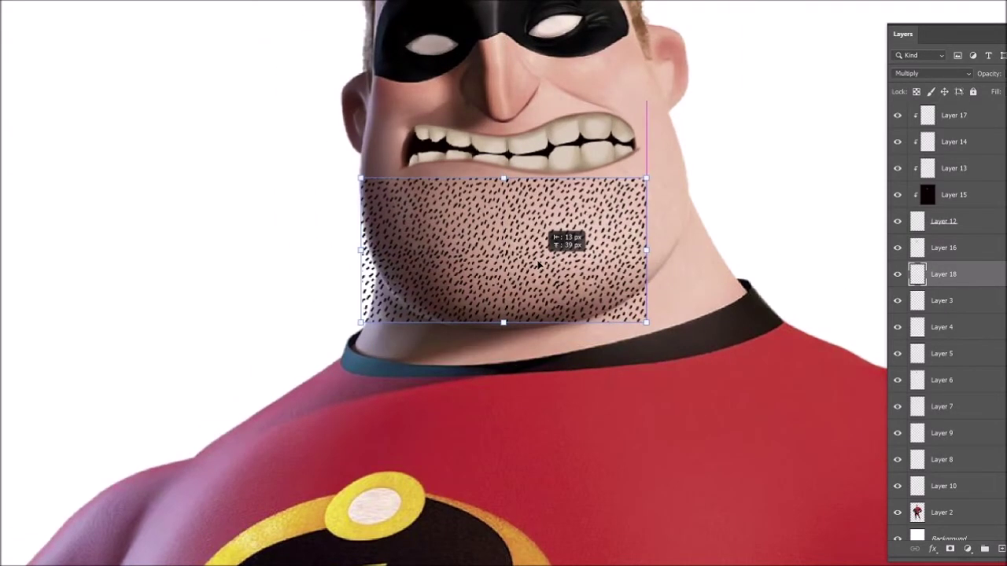
pyautogui.moveTo(652, 175); pyautogui.dragTo(602, 203)
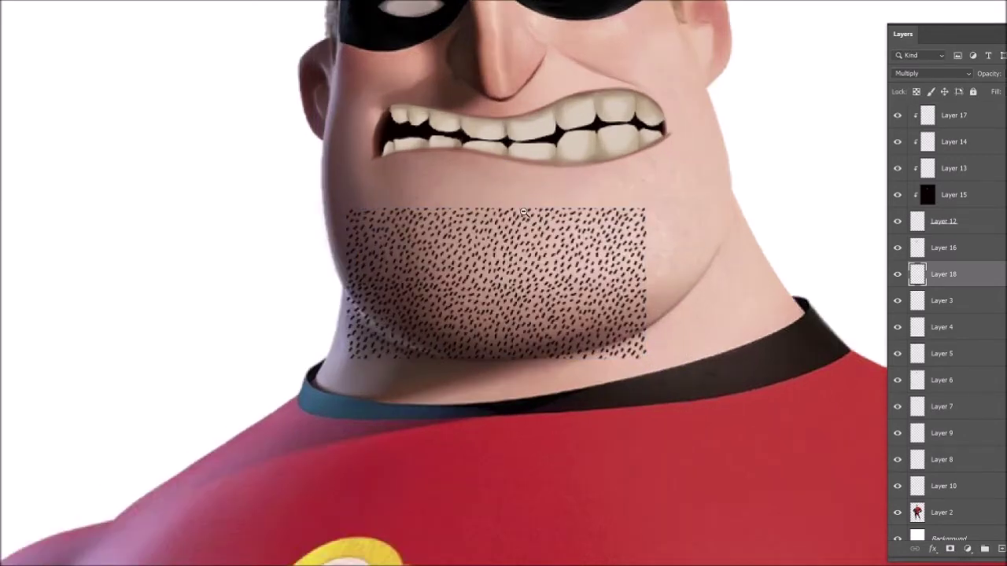
pyautogui.moveTo(385, 187); pyautogui.dragTo(639, 179)
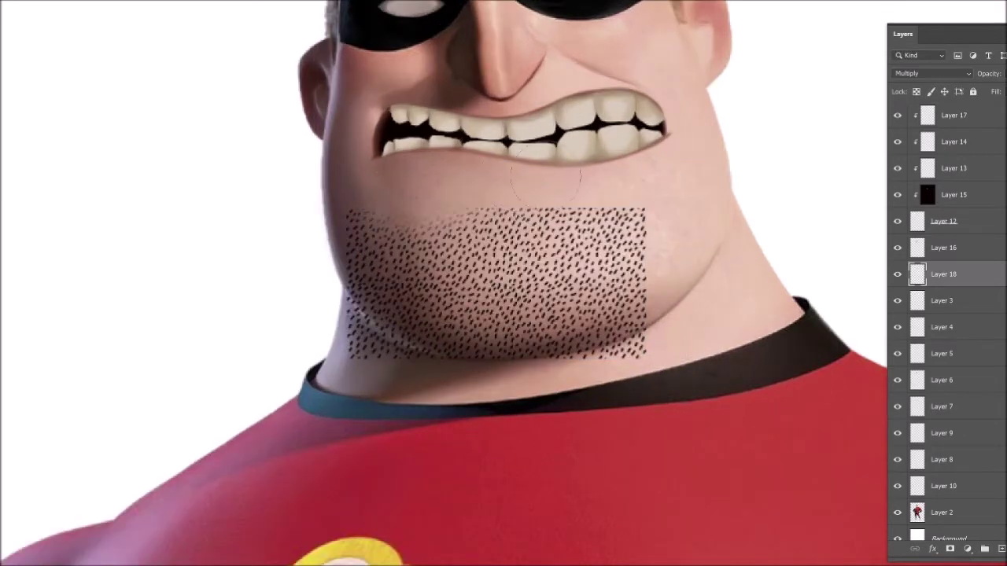
pyautogui.moveTo(350, 260); pyautogui.dragTo(649, 236)
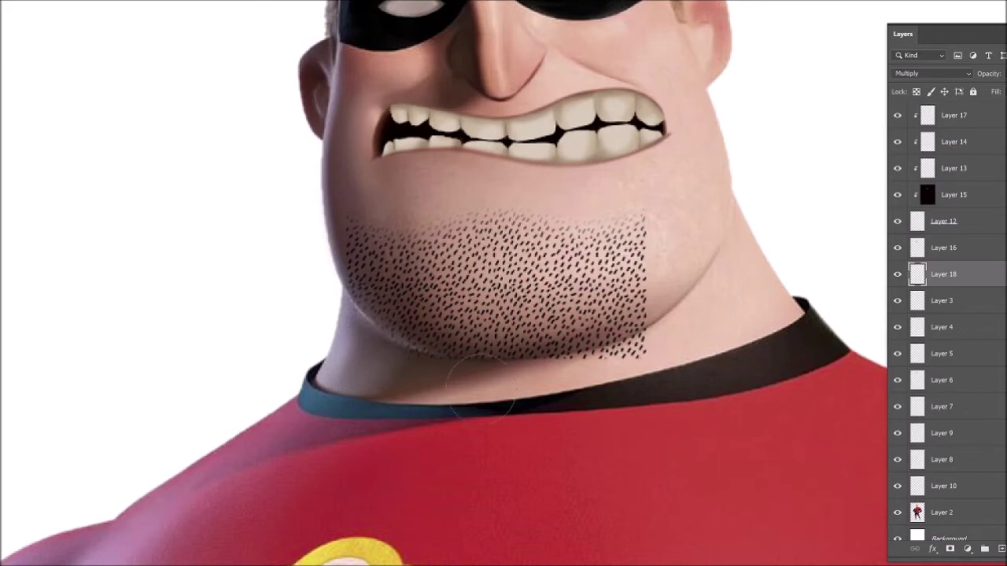
# Duplicate the stubble onto the right cheek, rotate it along the jaw, and erase spillover
pyautogui.press('v')
pyautogui.hotkey('ctrl', 'j')
pyautogui.hotkey('ctrl', 't')
pyautogui.moveTo(645, 277); pyautogui.dragTo(860, 242)
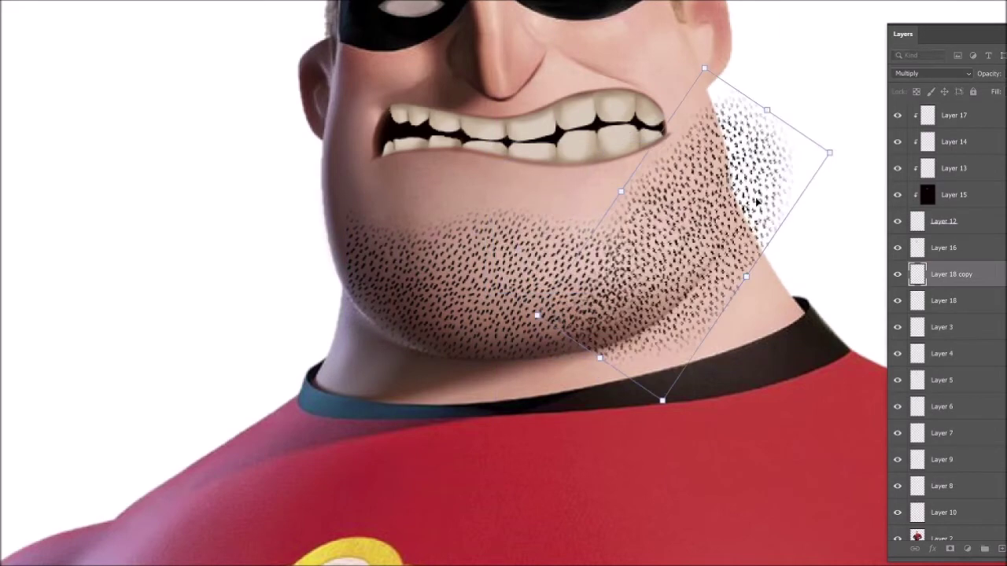
pyautogui.moveTo(716, 46); pyautogui.dragTo(762, 196)
pyautogui.press('Return')
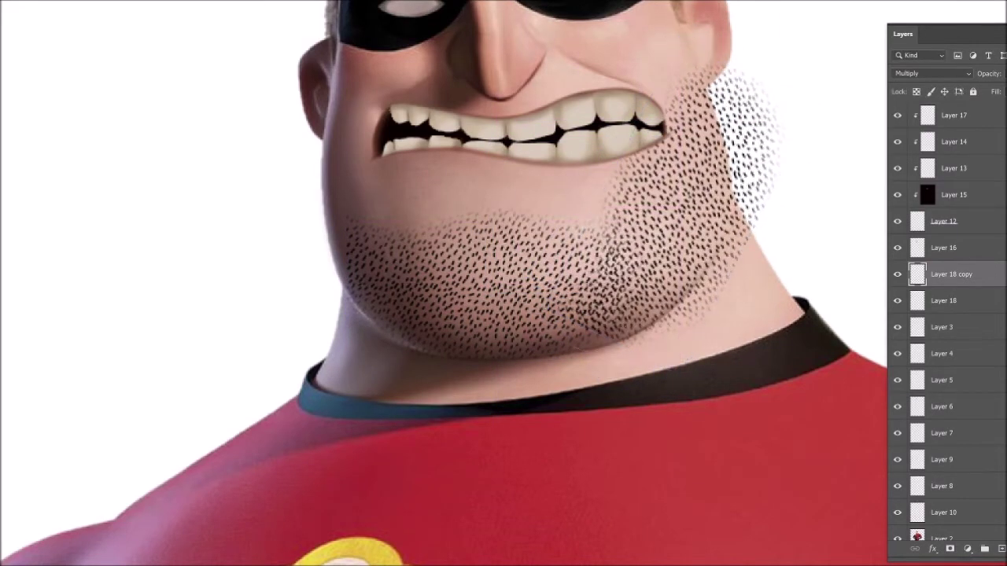
pyautogui.moveTo(760, 224)
pyautogui.mouseDown()
pyautogui.moveTo(753, 105)
pyautogui.moveTo(638, 180)
pyautogui.mouseUp()
pyautogui.press(']')
pyautogui.press(']')
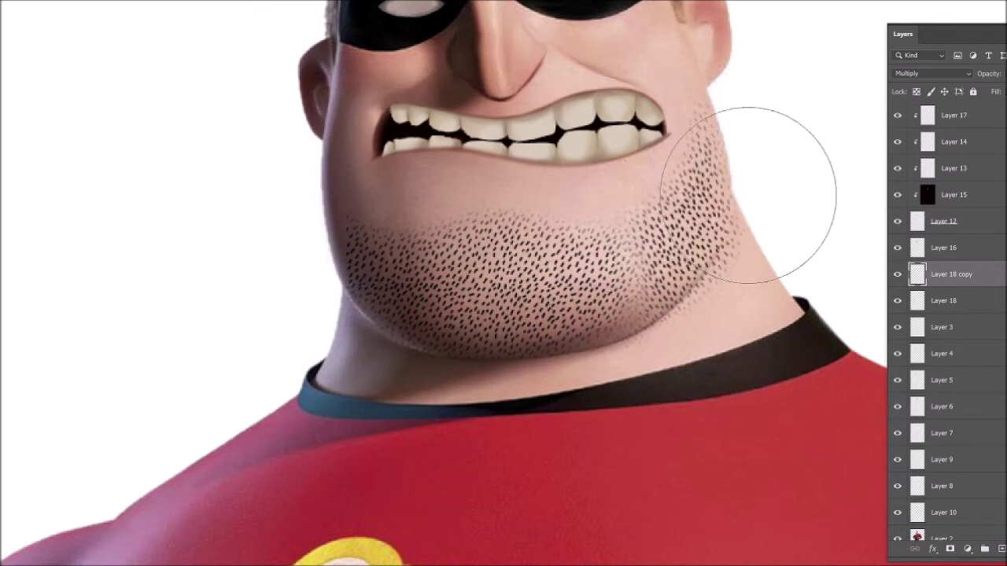
# Remove the right-cheek copy and restore the chin stubble's full rectangle
pyautogui.click(898, 274)
pyautogui.press('Delete')
pyautogui.hotkey('ctrl', 'alt', 'z')
pyautogui.hotkey('ctrl', 'alt', 'z')
pyautogui.hotkey('ctrl', 'alt', 'z')
pyautogui.hotkey('ctrl', 't')
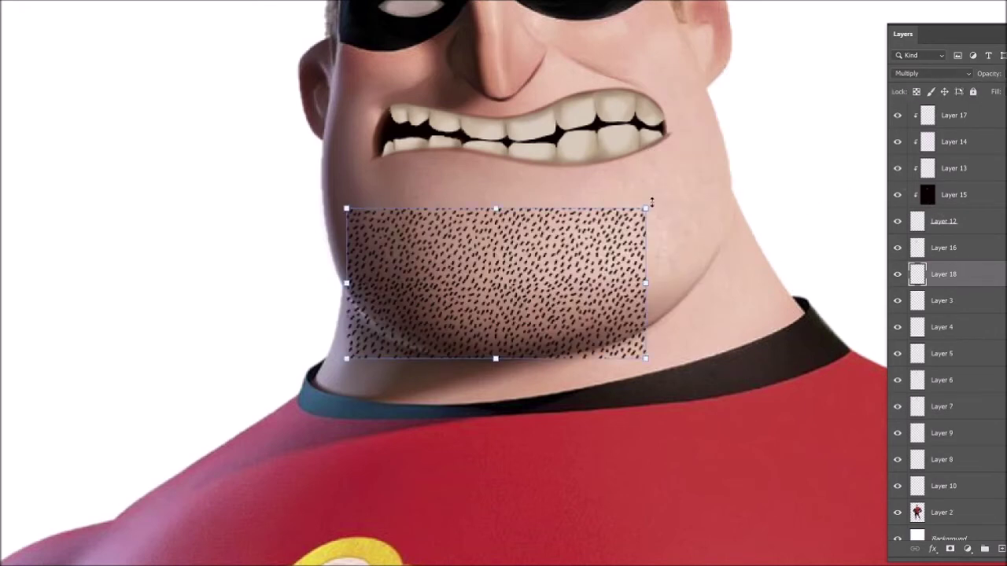
# Enlarge and warp the stubble so it wraps the chin and jaw
pyautogui.moveTo(652, 202); pyautogui.dragTo(685, 167)
pyautogui.rightClick(506, 349)
pyautogui.click(509, 356)
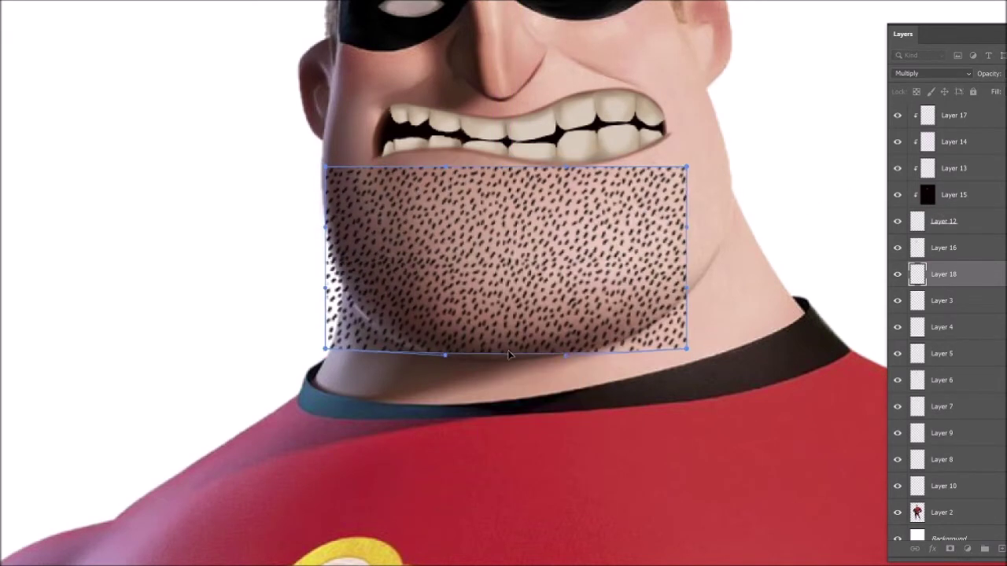
pyautogui.moveTo(508, 356); pyautogui.dragTo(508, 362)
pyautogui.moveTo(338, 252); pyautogui.dragTo(327, 252)
pyautogui.moveTo(676, 236); pyautogui.dragTo(692, 219)
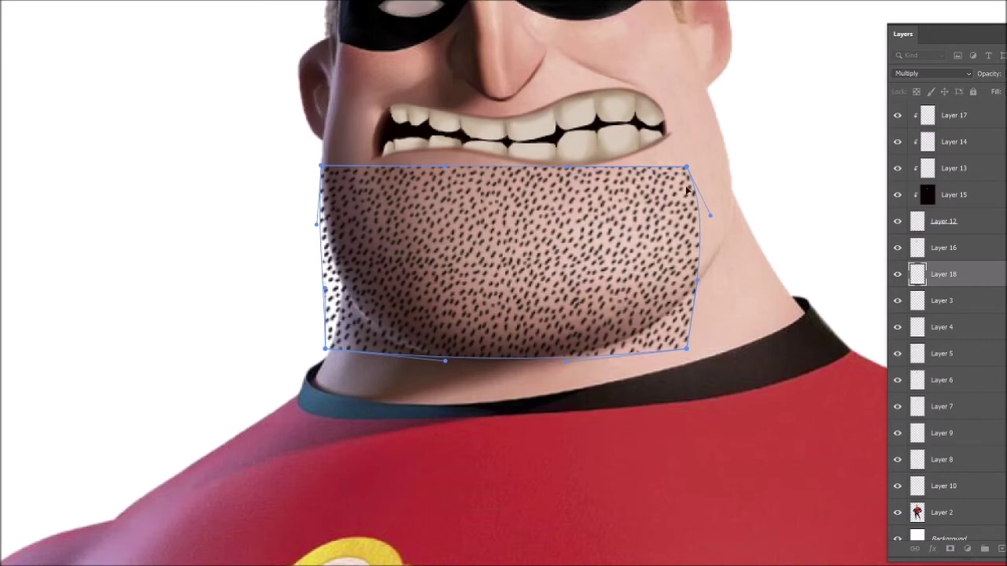
pyautogui.moveTo(686, 167); pyautogui.dragTo(725, 125)
pyautogui.moveTo(687, 347); pyautogui.dragTo(694, 310)
pyautogui.press('Return')
# Keep the stubble on Multiply and erase soft fades along its lower-left, right and top edges
pyautogui.hotkey('shift', 'alt', 'z')
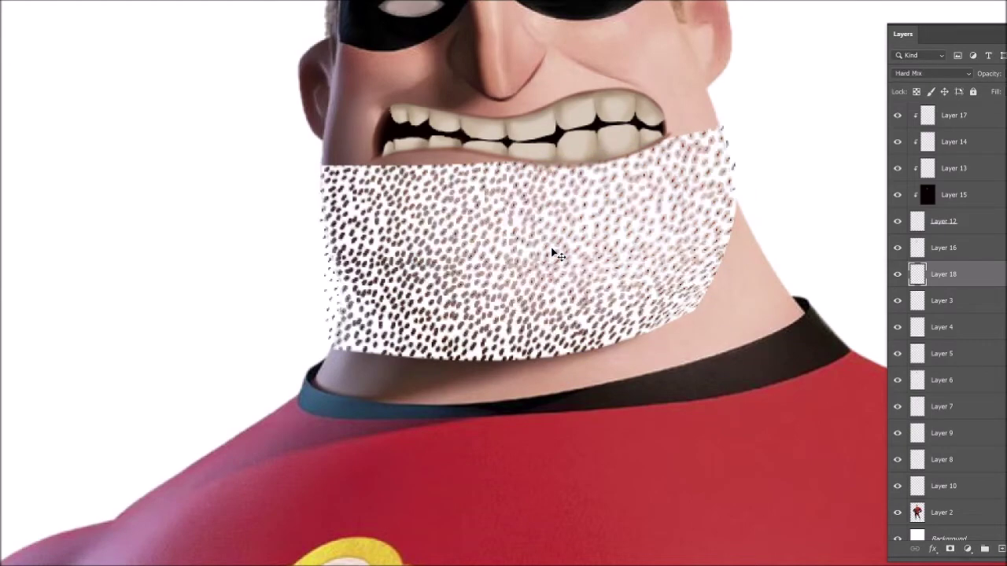
pyautogui.hotkey('shift', 'alt', 'm')
pyautogui.press('e')
pyautogui.moveTo(334, 314)
pyautogui.mouseDown()
pyautogui.moveTo(425, 364)
pyautogui.moveTo(322, 236)
pyautogui.moveTo(305, 290)
pyautogui.mouseUp()
pyautogui.moveTo(672, 336)
pyautogui.mouseDown()
pyautogui.moveTo(574, 122)
pyautogui.moveTo(661, 177)
pyautogui.mouseUp()
pyautogui.moveTo(535, 169); pyautogui.dragTo(362, 192)
pyautogui.keyDown('alt'); pyautogui.click(763, 221); pyautogui.keyUp('alt')
pyautogui.click(764, 221)
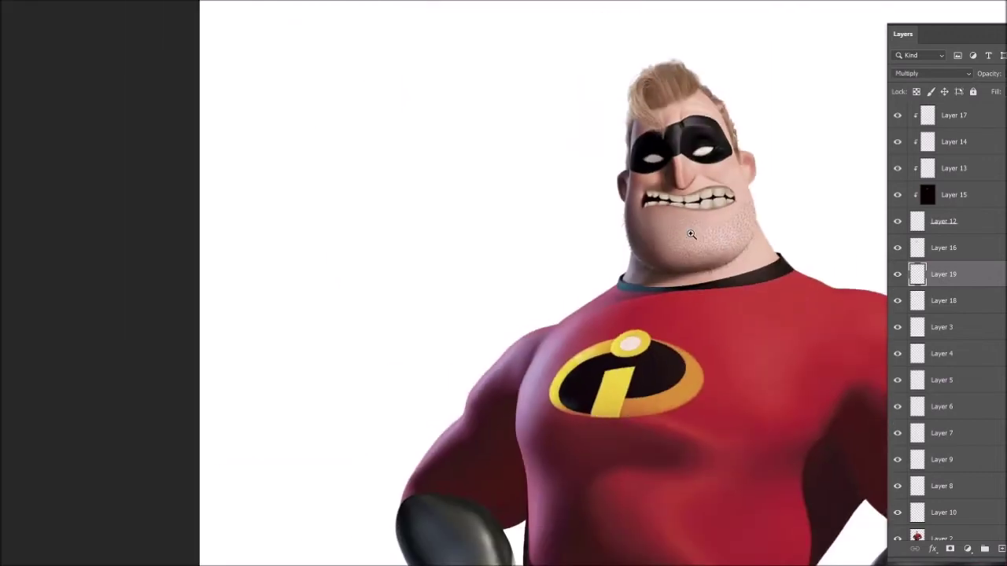
pyautogui.moveTo(648, 544); pyautogui.dragTo(601, 279)
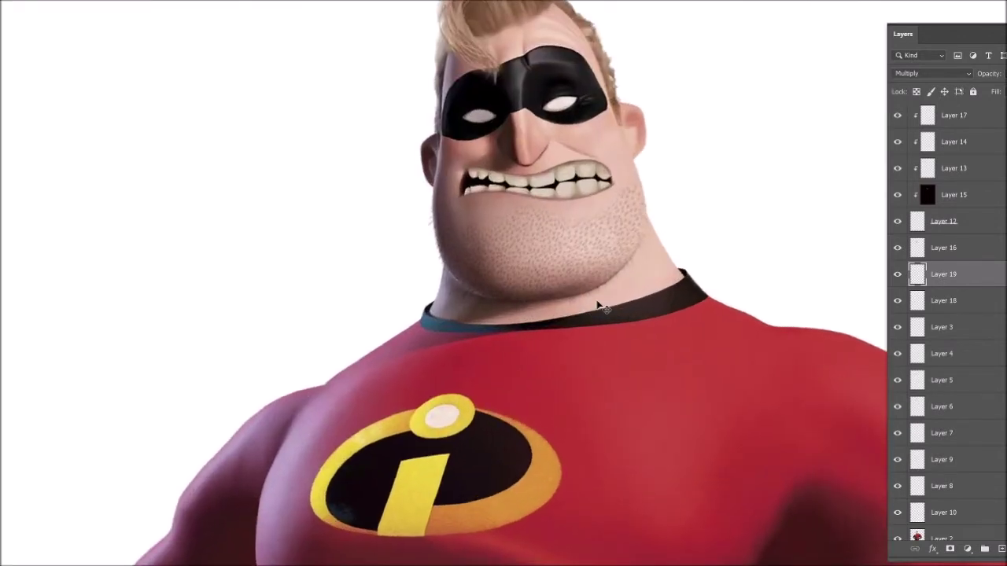
pyautogui.keyDown('ctrl'); pyautogui.click(315, 404); pyautogui.keyUp('ctrl')
pyautogui.scroll(2, 427, 180)
pyautogui.keyDown('ctrl'); pyautogui.click(532, 71); pyautogui.keyUp('ctrl')
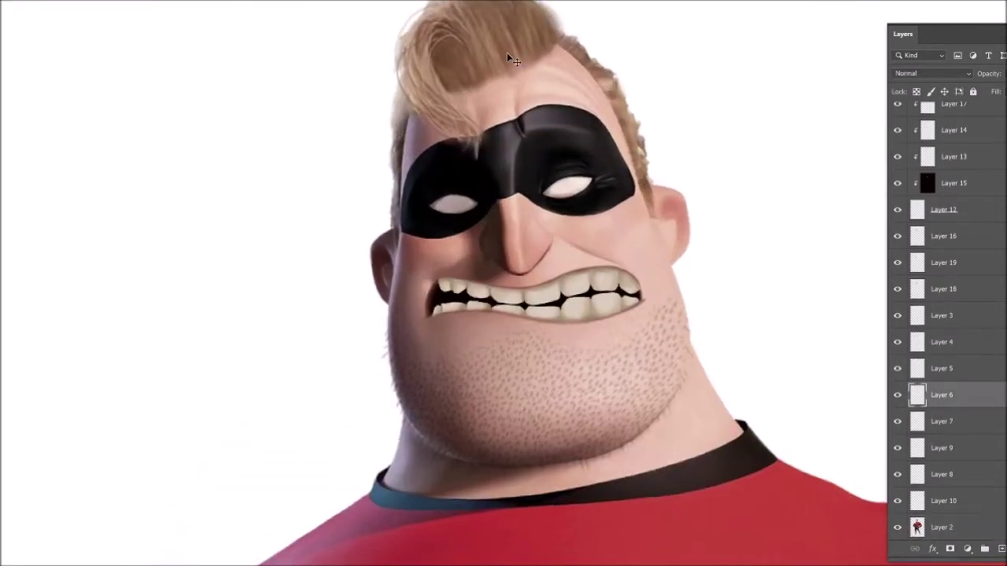
pyautogui.keyDown('alt'); pyautogui.scroll(3, 519, 59); pyautogui.keyUp('alt')
pyautogui.press('l')
pyautogui.moveTo(482, 137); pyautogui.dragTo(577, 125)
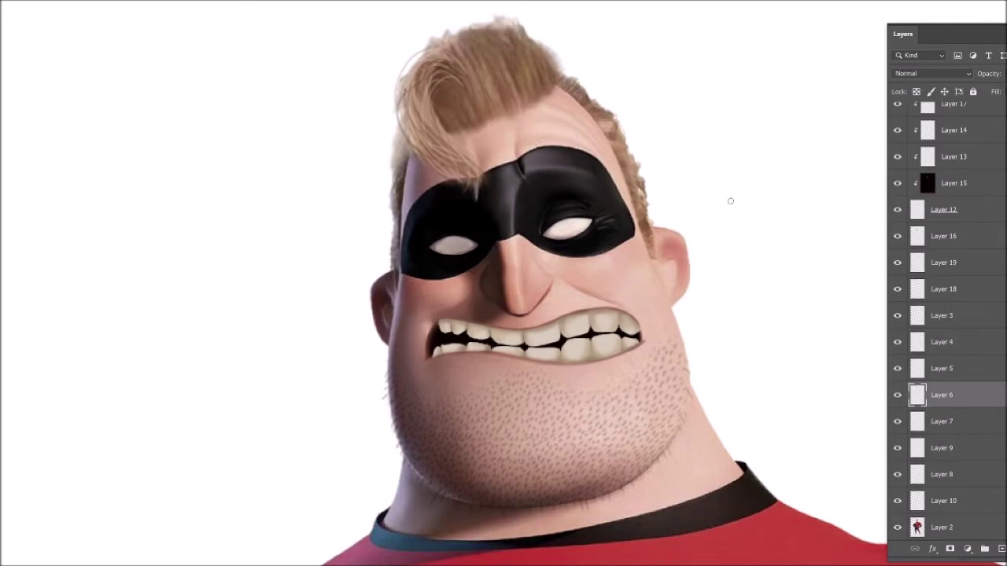
pyautogui.moveTo(669, 371)
pyautogui.mouseDown()
pyautogui.moveTo(569, 285)
pyautogui.moveTo(816, 447)
pyautogui.mouseUp()
pyautogui.keyDown('ctrl'); pyautogui.click(816, 447); pyautogui.keyUp('ctrl')
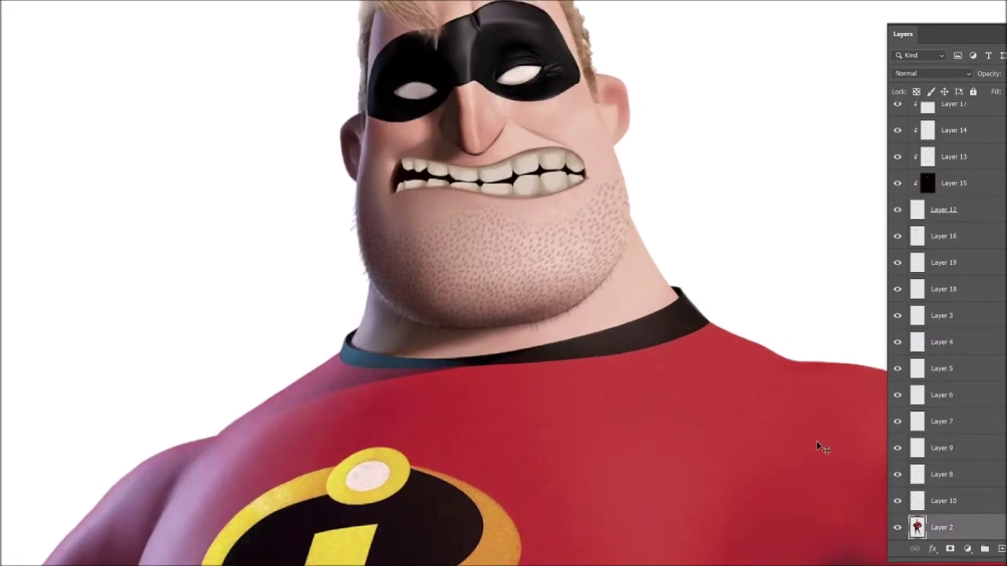
pyautogui.moveTo(621, 359)
pyautogui.mouseDown()
pyautogui.moveTo(675, 285)
pyautogui.moveTo(698, 277)
pyautogui.mouseUp()
# Copy the collar piece to a new layer, tilt it, and move it behind the neck
pyautogui.hotkey('ctrl', 'j')
pyautogui.hotkey('ctrl', 't')
pyautogui.moveTo(726, 243); pyautogui.dragTo(786, 205)
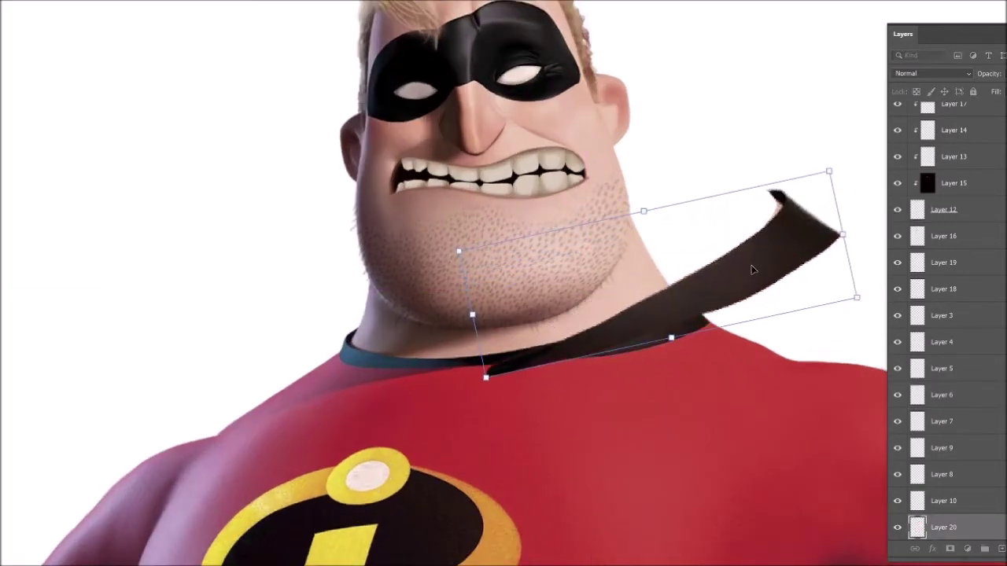
pyautogui.press('Return')
pyautogui.moveTo(944, 527); pyautogui.dragTo(973, 513)
pyautogui.moveTo(551, 272); pyautogui.dragTo(646, 360)
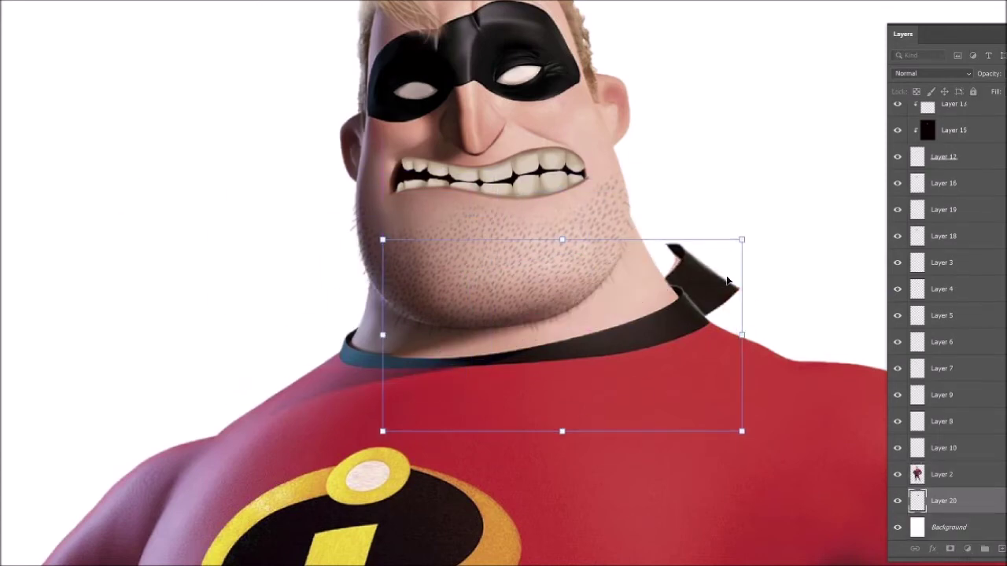
pyautogui.moveTo(662, 296); pyautogui.dragTo(768, 225)
# Flip the collar piece and rotate it into place behind the neck
pyautogui.rightClick(536, 86)
pyautogui.click(582, 354)
pyautogui.moveTo(645, 373); pyautogui.dragTo(689, 345)
pyautogui.press('Return')
# Warp the left collar into a tall flared point
pyautogui.hotkey('ctrl', 't')
pyautogui.rightClick(333, 261)
pyautogui.click(346, 368)
pyautogui.moveTo(238, 259)
pyautogui.mouseDown()
pyautogui.moveTo(202, 210)
pyautogui.moveTo(118, 155)
pyautogui.mouseUp()
pyautogui.moveTo(238, 409); pyautogui.dragTo(252, 400)
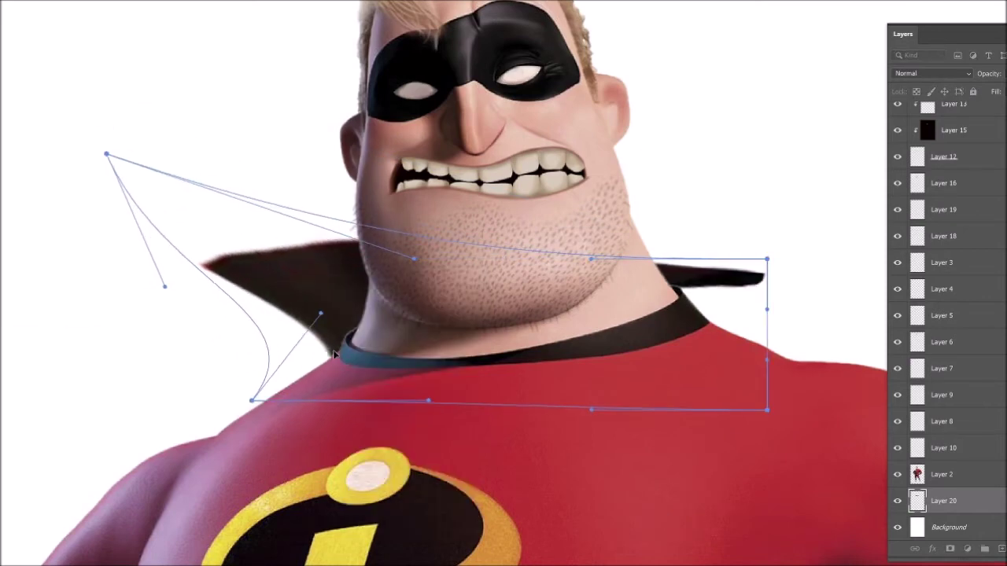
pyautogui.moveTo(141, 191); pyautogui.dragTo(240, 291)
pyautogui.press('Return')
pyautogui.hotkey('ctrl', '0')
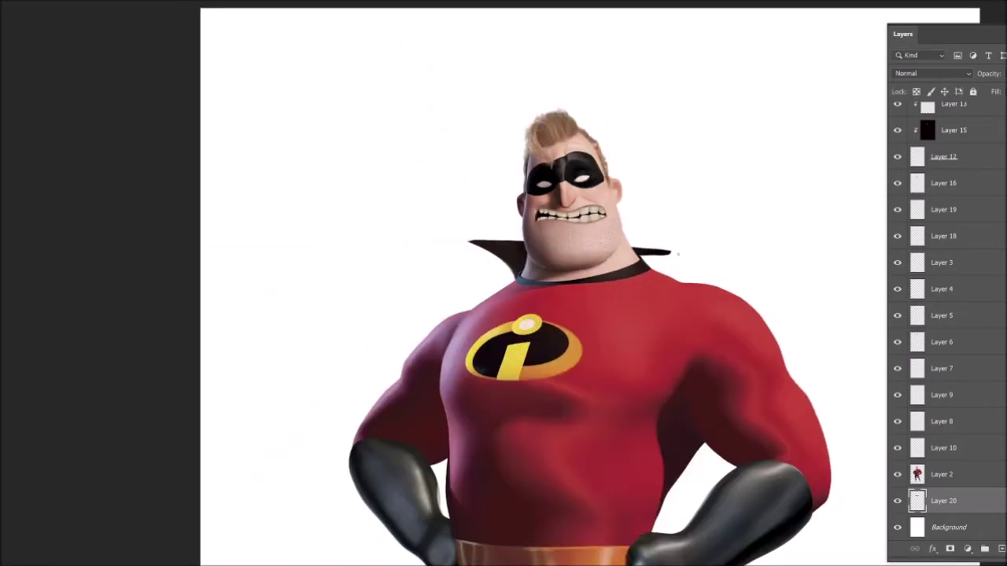
# Duplicate the collar and mirror it horizontally as the right collar tip
pyautogui.press('Delete')
pyautogui.moveTo(660, 289)
pyautogui.mouseDown()
pyautogui.moveTo(684, 236)
pyautogui.moveTo(702, 240)
pyautogui.mouseUp()
pyautogui.hotkey('ctrl', 'j')
pyautogui.hotkey('ctrl', 't')
pyautogui.rightClick(678, 226)
pyautogui.click(708, 472)
pyautogui.press('Return')
# Add empty Layer 21 and switch between the right and left collar layers
pyautogui.scroll(5, 645, 266)
pyautogui.hotkey('ctrl', 'shift', 'alt', 'n')
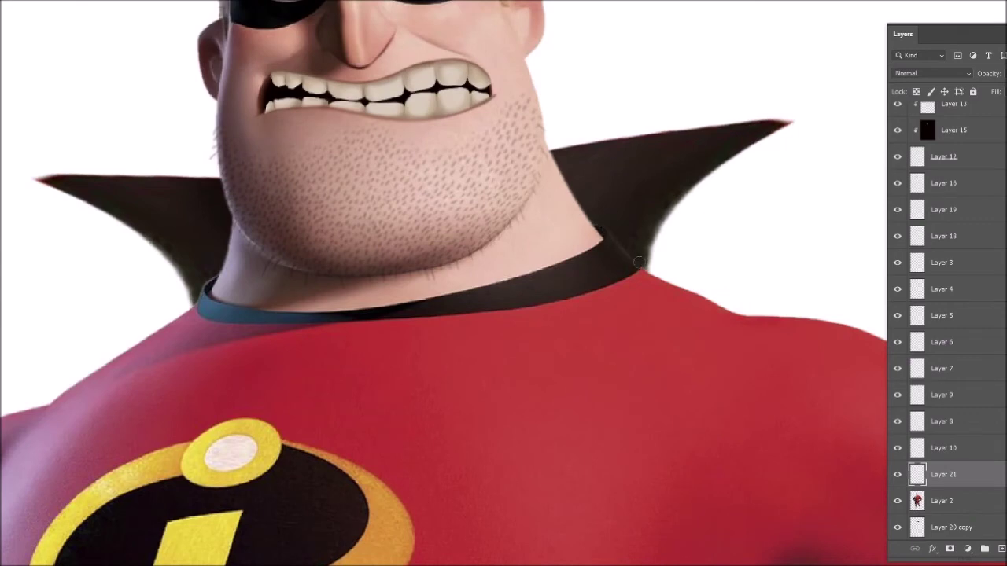
pyautogui.keyDown('ctrl'); pyautogui.click(684, 175); pyautogui.keyUp('ctrl')
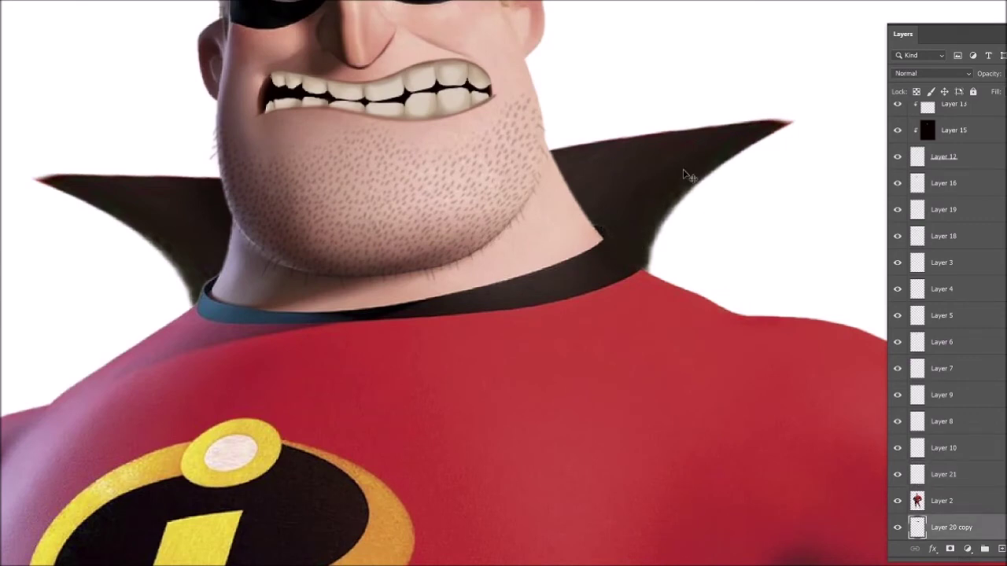
pyautogui.keyDown('ctrl'); pyautogui.click(649, 251); pyautogui.keyUp('ctrl')
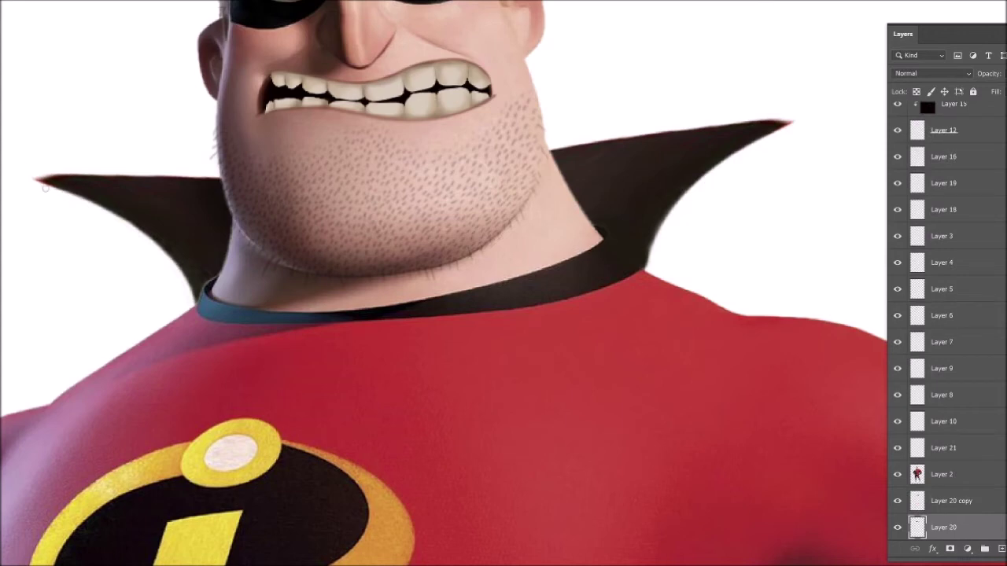
pyautogui.scroll(-5, 44, 189)
pyautogui.scroll(2, 600, 276)
pyautogui.scroll(1, 550, 302)
# Add a Color Balance adjustment, then try a Hue/Saturation adjustment and discard it
pyautogui.scroll(1, 550, 301)
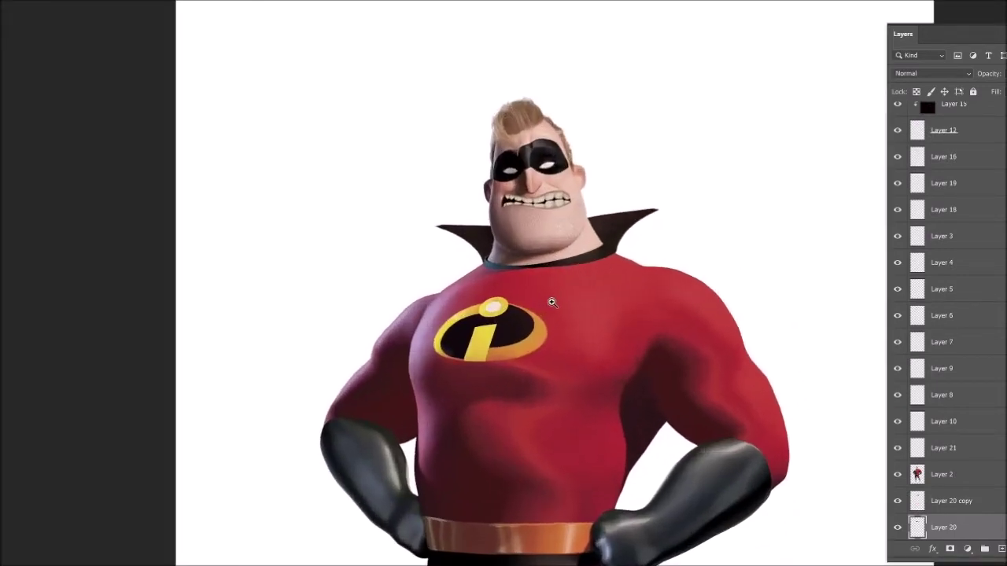
pyautogui.click(967, 549)
pyautogui.click(980, 434)
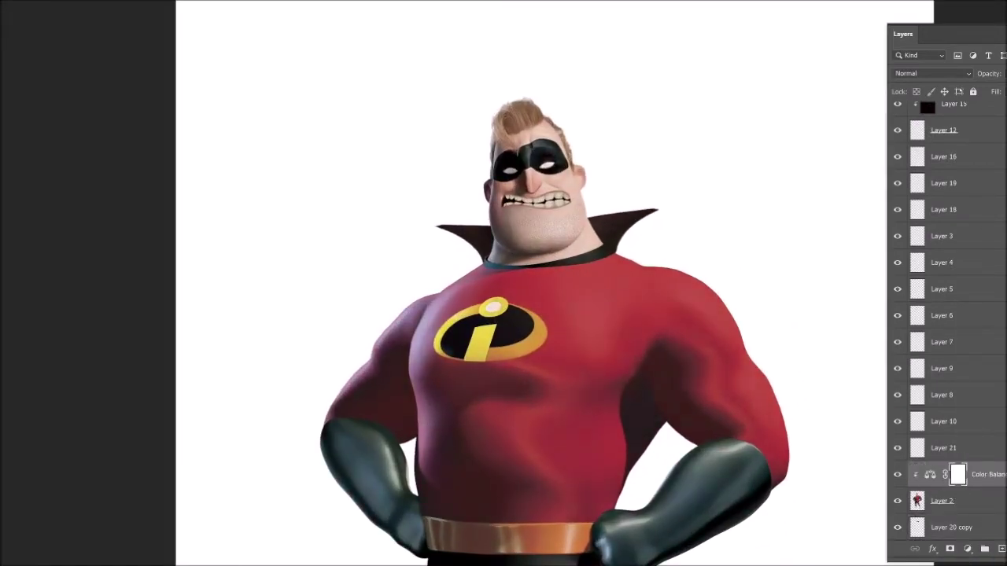
pyautogui.click(968, 549)
pyautogui.click(984, 425)
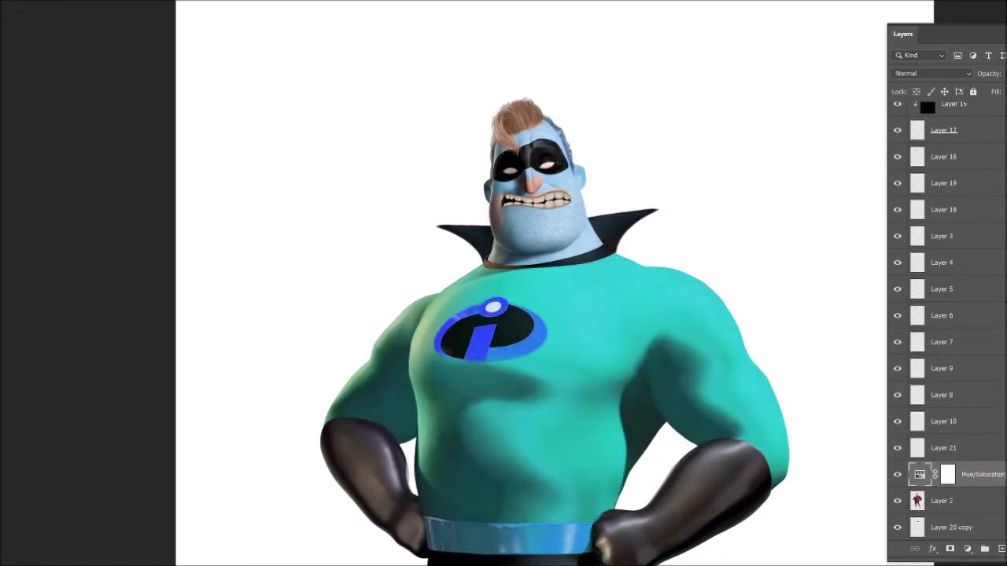
pyautogui.press('Delete')
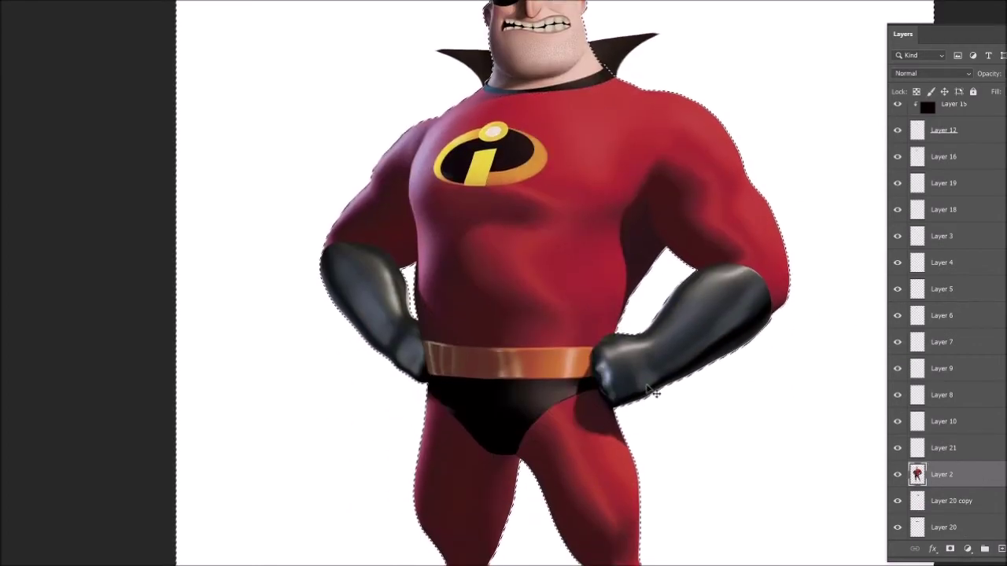
# Paint dark Multiply shading over the arms, chest, legs and belt on Layer 22
pyautogui.hotkey('shift', 'alt', 'm')
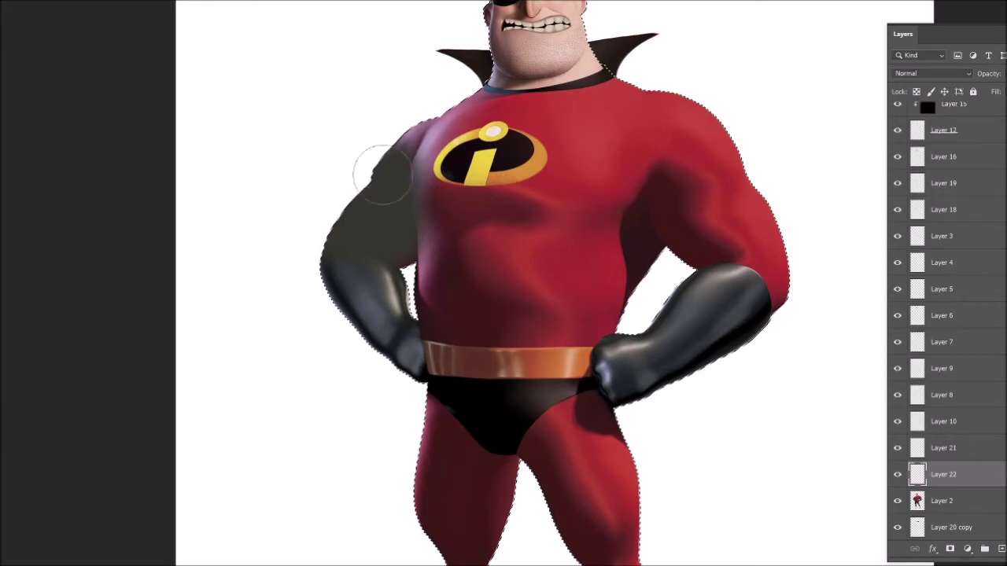
pyautogui.moveTo(383, 162); pyautogui.dragTo(346, 252)
pyautogui.moveTo(567, 236)
pyautogui.mouseDown()
pyautogui.moveTo(431, 247)
pyautogui.moveTo(693, 142)
pyautogui.moveTo(810, 308)
pyautogui.mouseUp()
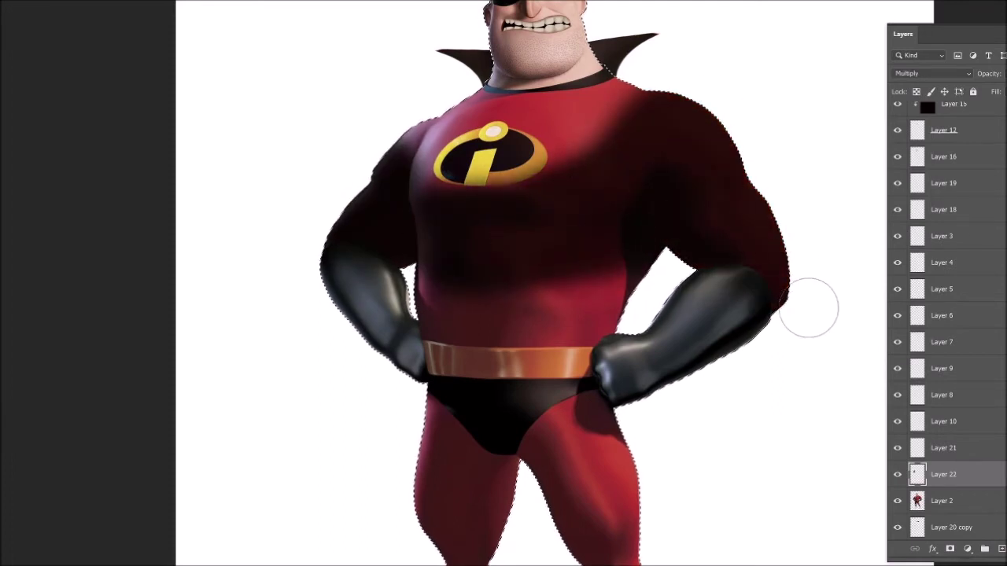
pyautogui.moveTo(637, 112)
pyautogui.mouseDown()
pyautogui.moveTo(599, 323)
pyautogui.moveTo(427, 236)
pyautogui.moveTo(606, 123)
pyautogui.moveTo(612, 157)
pyautogui.mouseUp()
pyautogui.scroll(-3, 504, 503)
pyautogui.moveTo(503, 504)
pyautogui.mouseDown()
pyautogui.moveTo(495, 383)
pyautogui.moveTo(640, 360)
pyautogui.moveTo(652, 432)
pyautogui.moveTo(551, 252)
pyautogui.mouseUp()
# Cycle through blend modes and set the shading layer to Saturation, greying the suit
pyautogui.hotkey('ctrl', '-')
pyautogui.hotkey('shift', '+')
pyautogui.hotkey('shift', '+')
pyautogui.hotkey('shift', '+')
pyautogui.hotkey('shift', '+')
pyautogui.hotkey('shift', '+')
pyautogui.hotkey('shift', '+')
pyautogui.hotkey('shift', '+')
pyautogui.hotkey('shift', '+')
pyautogui.hotkey('shift', '+')
pyautogui.hotkey('shift', '+')
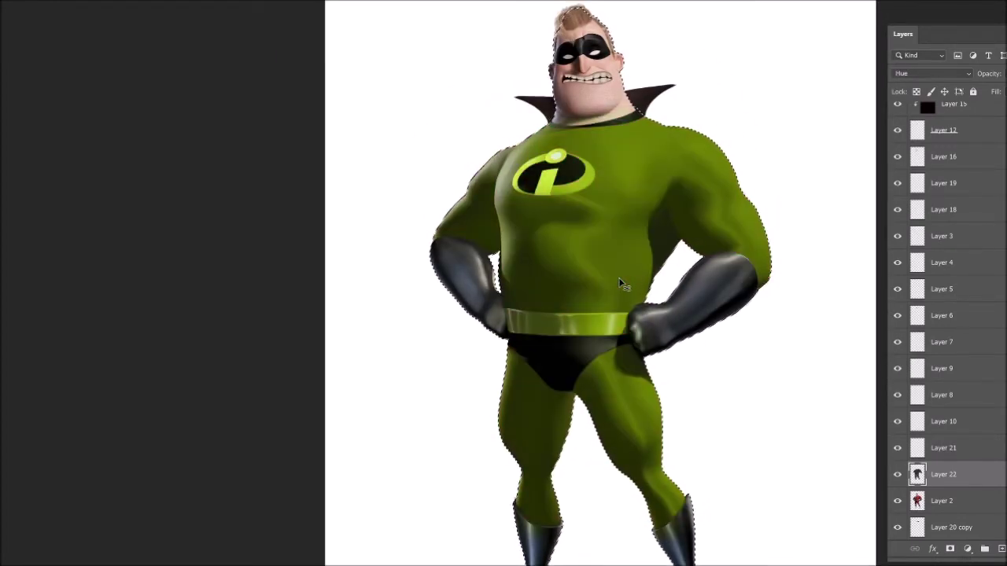
pyautogui.hotkey('shift', '+')
pyautogui.hotkey('shift', '+')
pyautogui.hotkey('shift', '-')
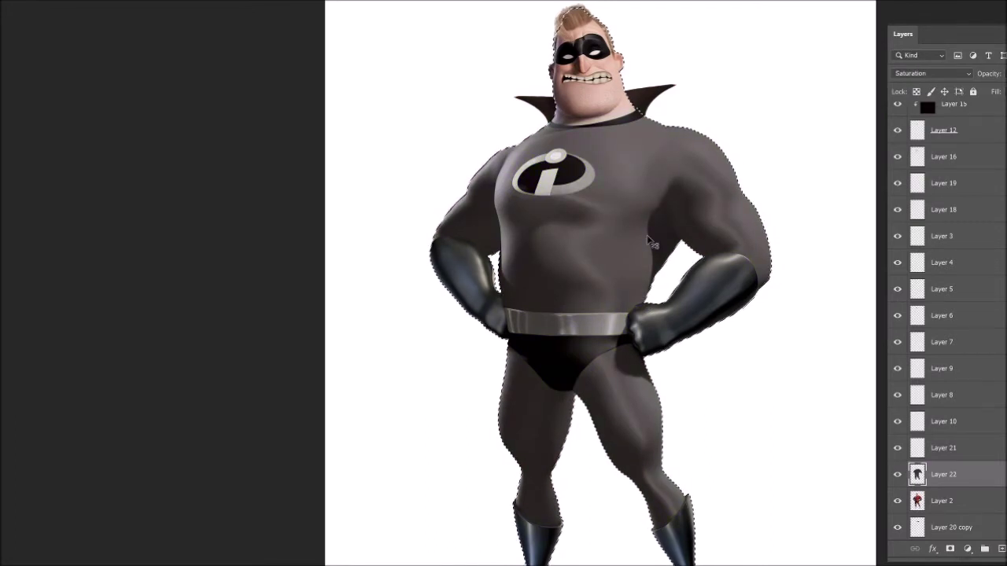
# Select the chest 'i' logo and delete the grey shading from that area
pyautogui.click(617, 53)
pyautogui.click(498, 293)
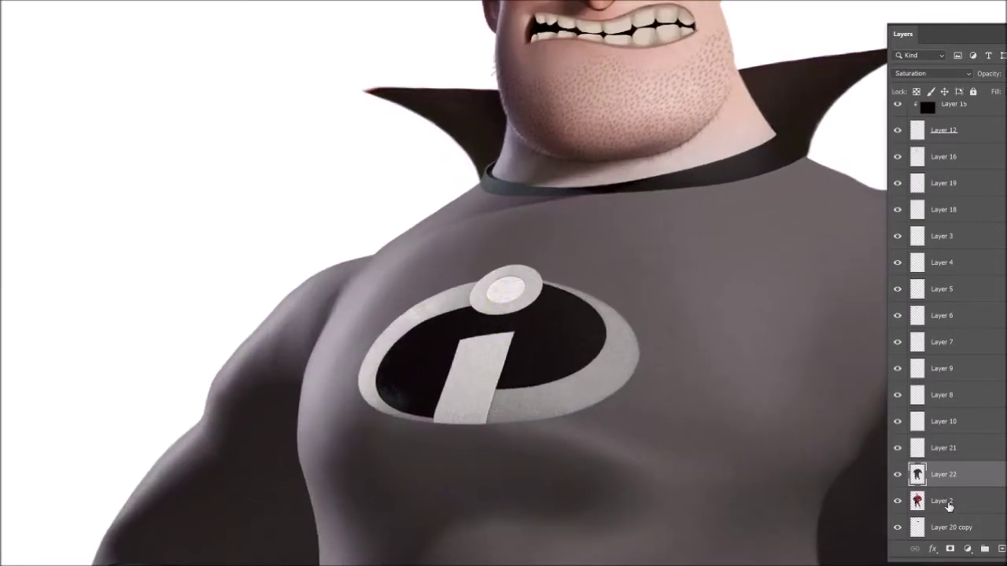
pyautogui.hotkey('alt', '[')
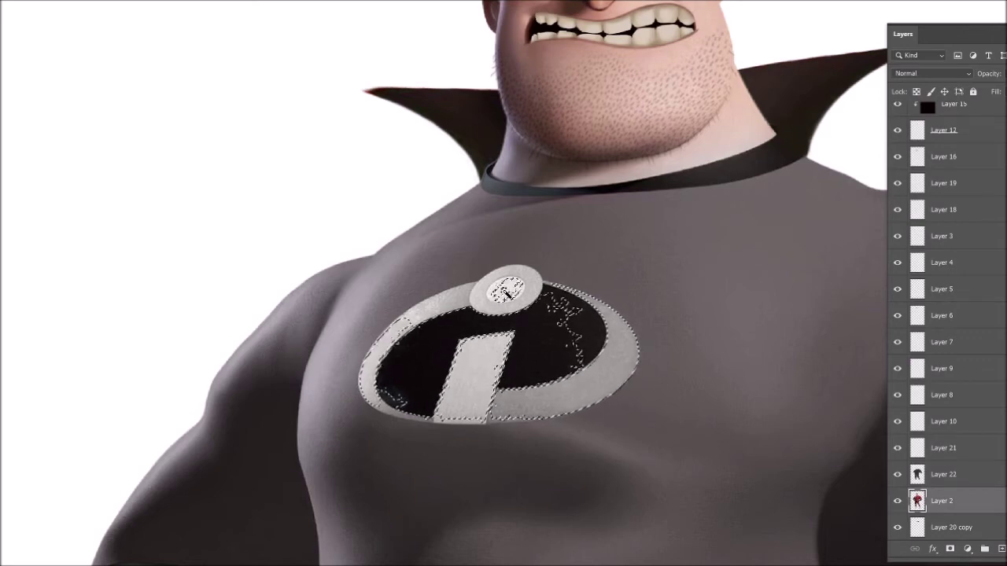
pyautogui.click(504, 291)
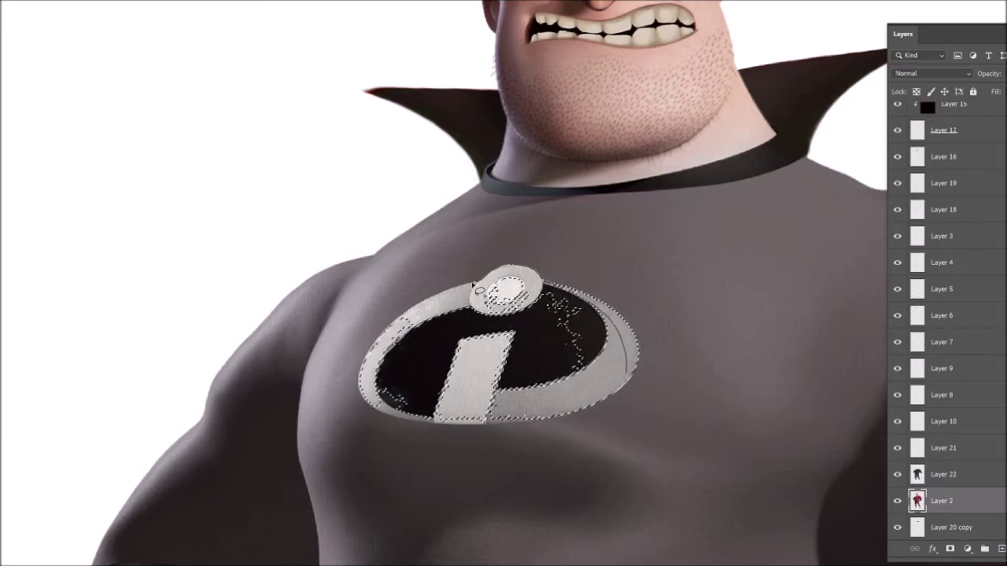
pyautogui.moveTo(431, 395); pyautogui.dragTo(581, 420)
pyautogui.click(405, 348)
pyautogui.click(955, 475)
pyautogui.press('Delete')
pyautogui.hotkey('ctrl', 'd')
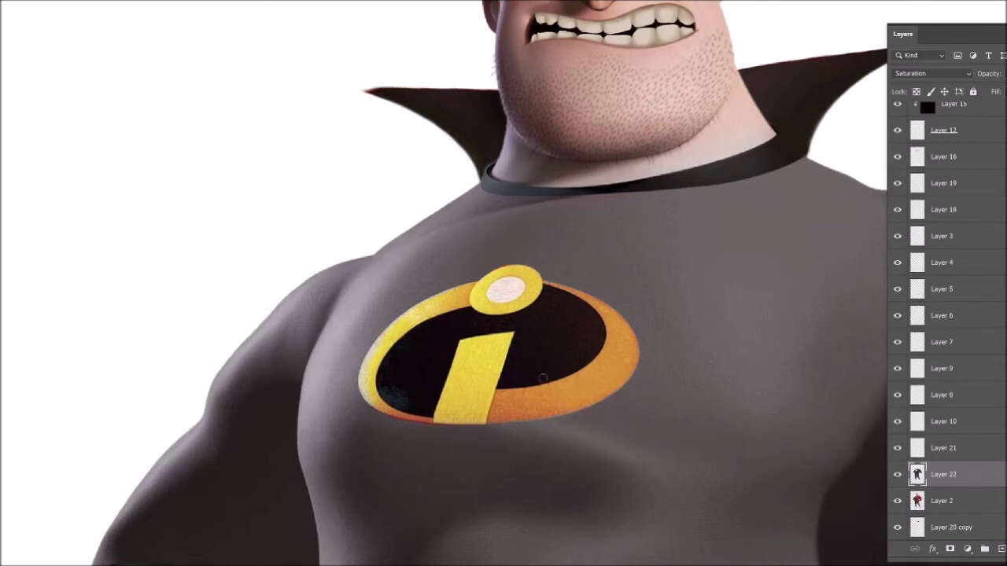
# Lasso a selection around the chest 'i' logo
pyautogui.scroll(-5, 487, 329)
pyautogui.scroll(2, 596, 337)
pyautogui.scroll(2, 596, 337)
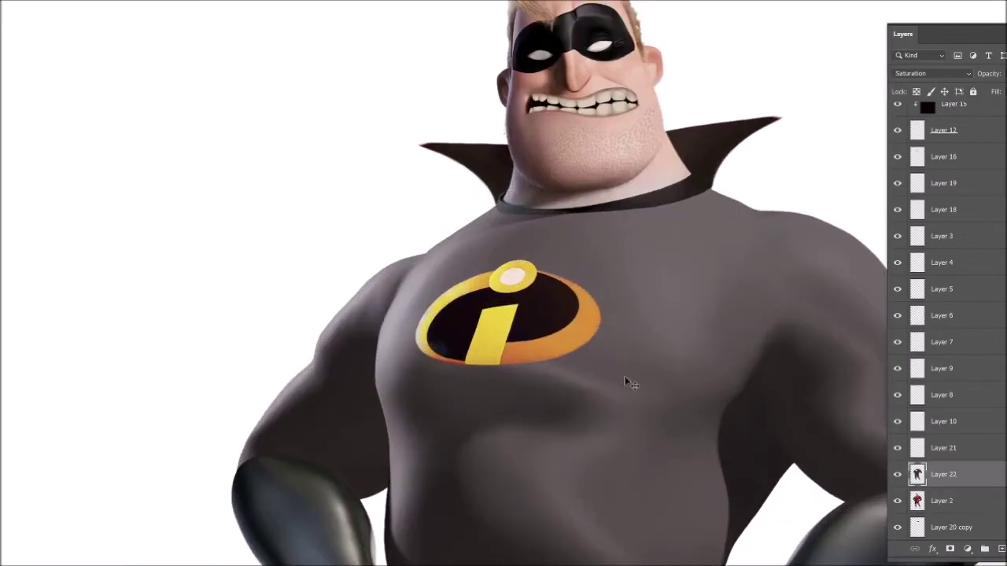
pyautogui.scroll(1, 804, 438)
pyautogui.click(512, 491)
pyautogui.scroll(1, 400, 393)
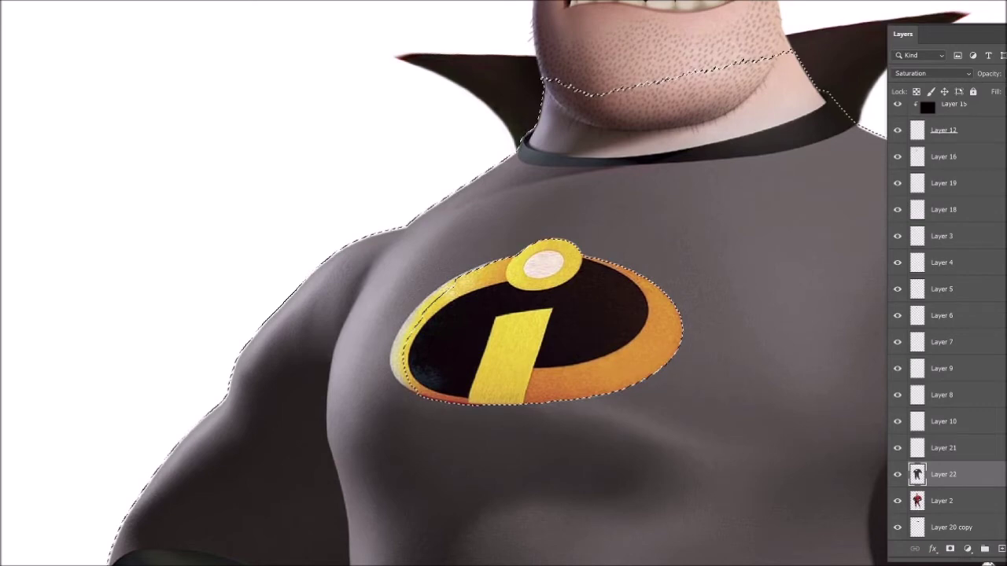
pyautogui.moveTo(510, 274)
pyautogui.mouseDown()
pyautogui.moveTo(443, 325)
pyautogui.moveTo(499, 420)
pyautogui.moveTo(441, 408)
pyautogui.mouseUp()
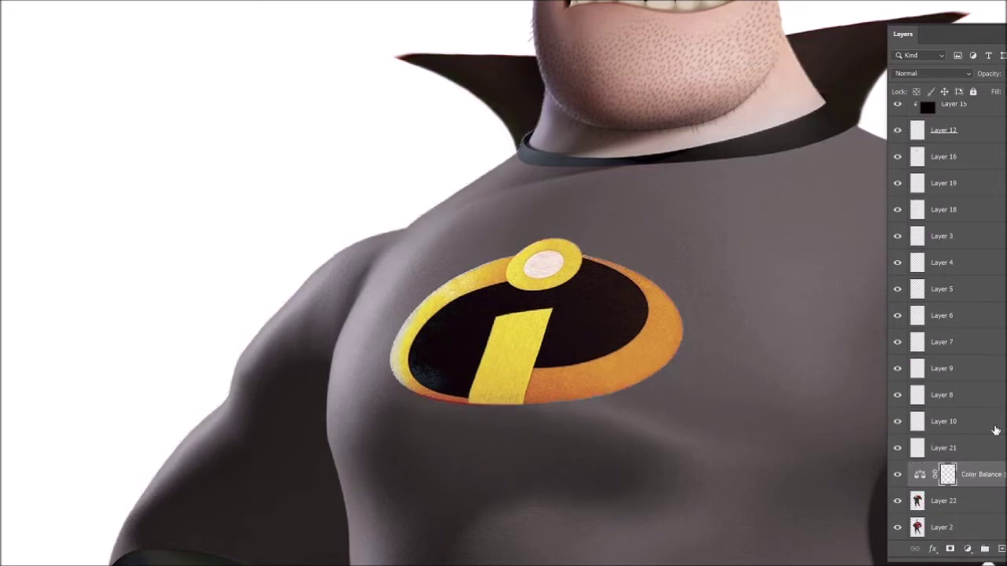
# Replace the Color Balance adjustment with a logo-masked Hue/Saturation layer shifting it red
pyautogui.rightClick(947, 475)
pyautogui.click(976, 416)
pyautogui.click(968, 549)
pyautogui.click(956, 431)
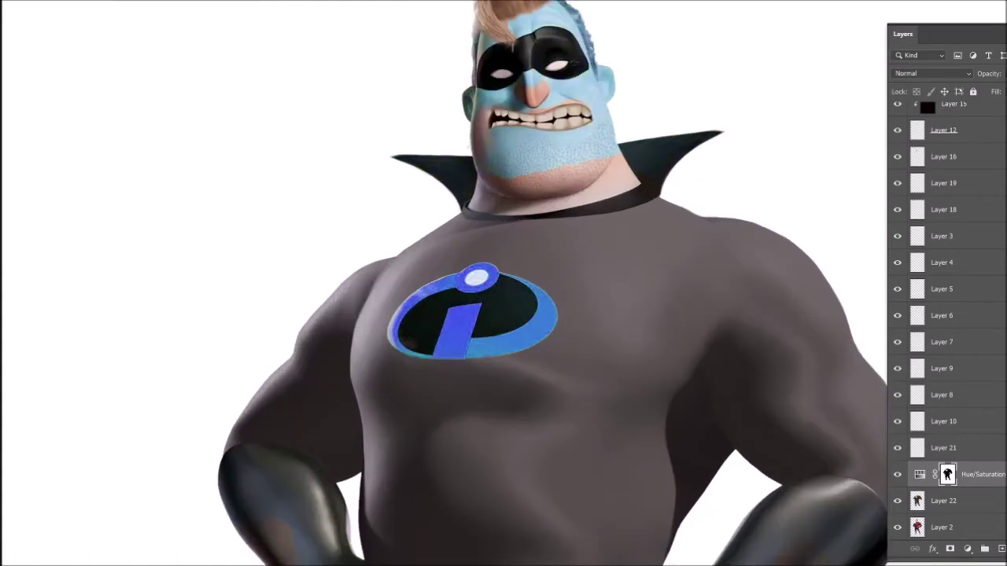
pyautogui.hotkey('ctrl', 'z')
pyautogui.click(968, 549)
pyautogui.click(980, 416)
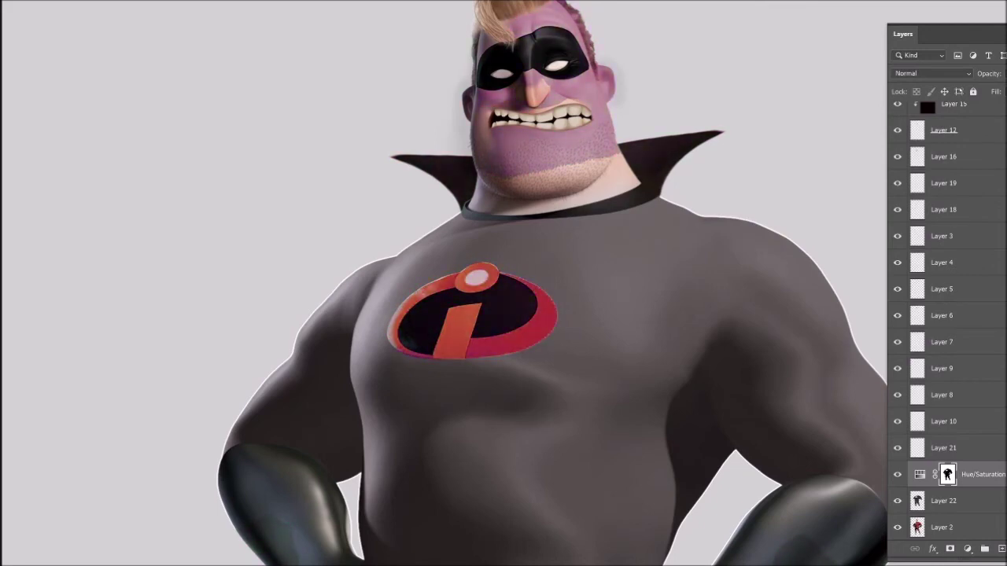
pyautogui.scroll(-3, 586, 201)
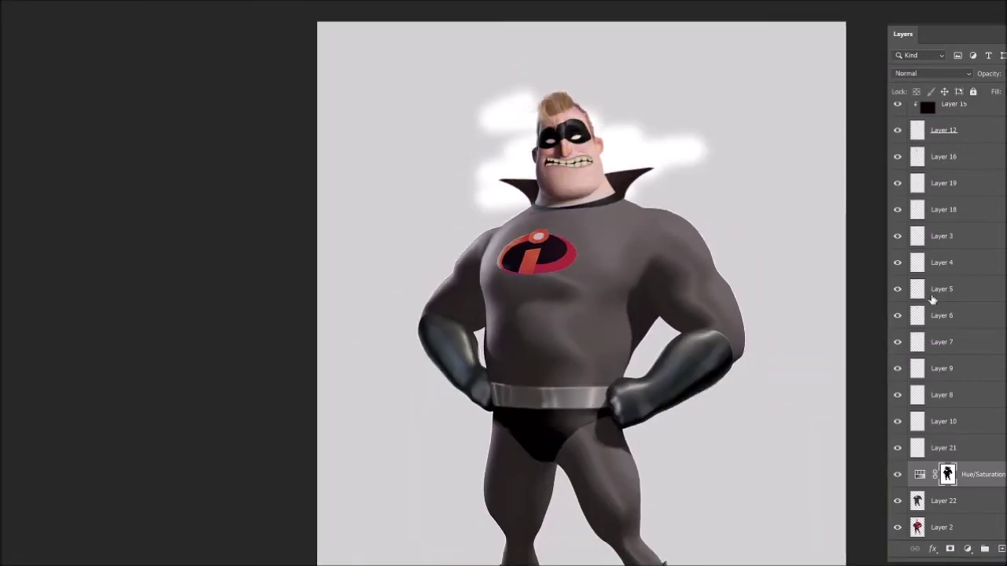
# Load the figure selection and toggle the body layer's visibility to check the grey overlay
pyautogui.scroll(-3, 944, 314)
pyautogui.keyDown('ctrl'); pyautogui.click(917, 448); pyautogui.keyUp('ctrl')
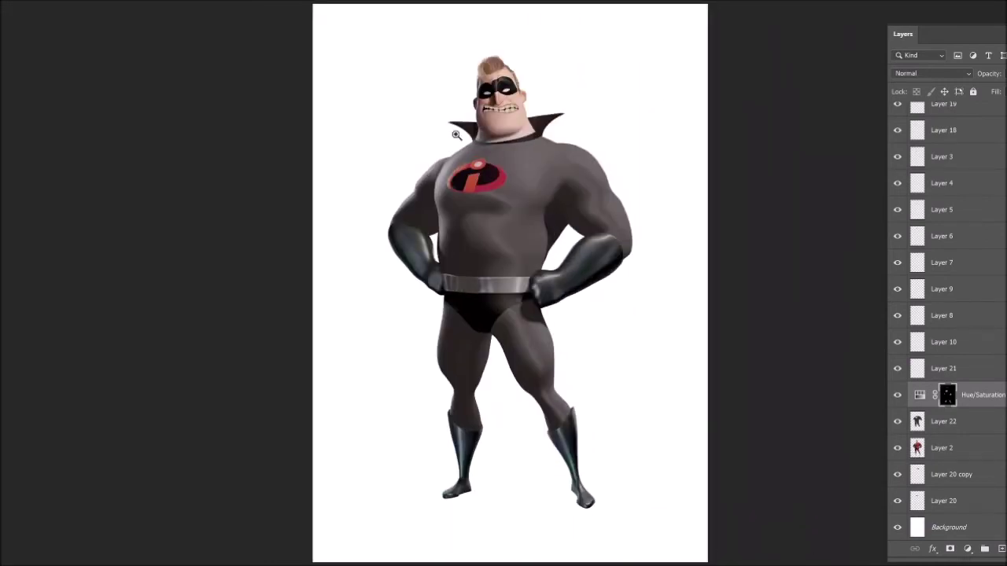
pyautogui.click(455, 136)
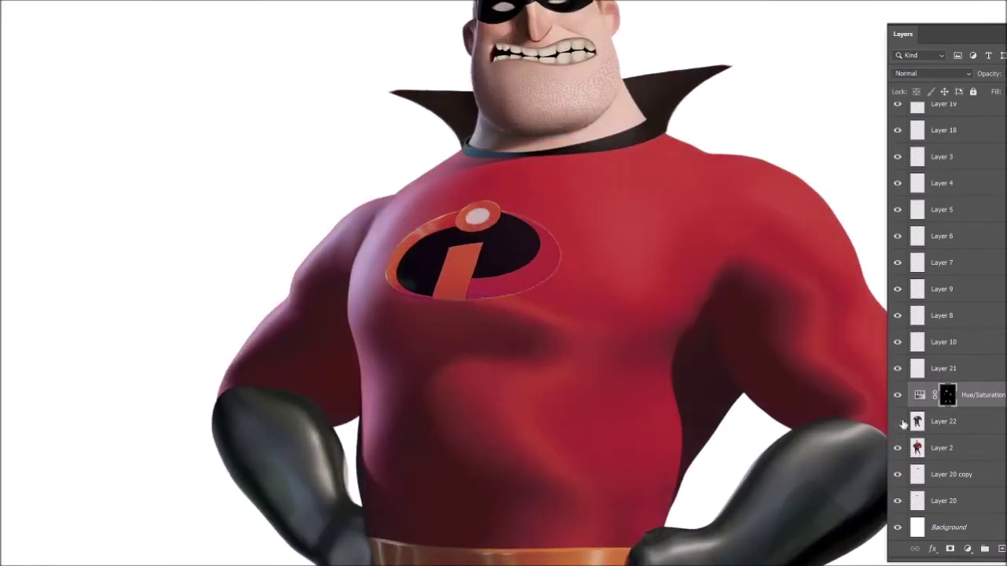
pyautogui.hotkey('alt', '[')
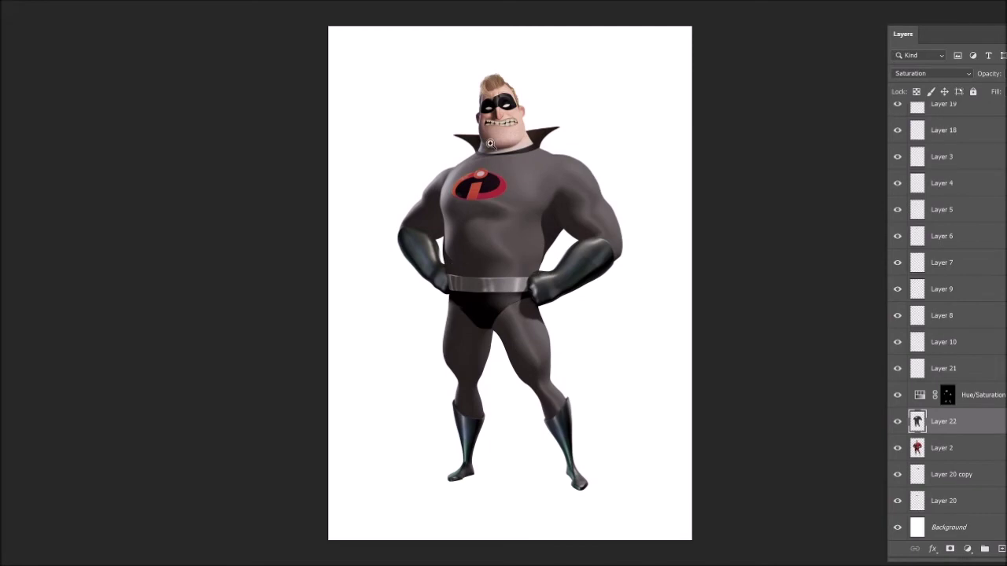
pyautogui.click(490, 143)
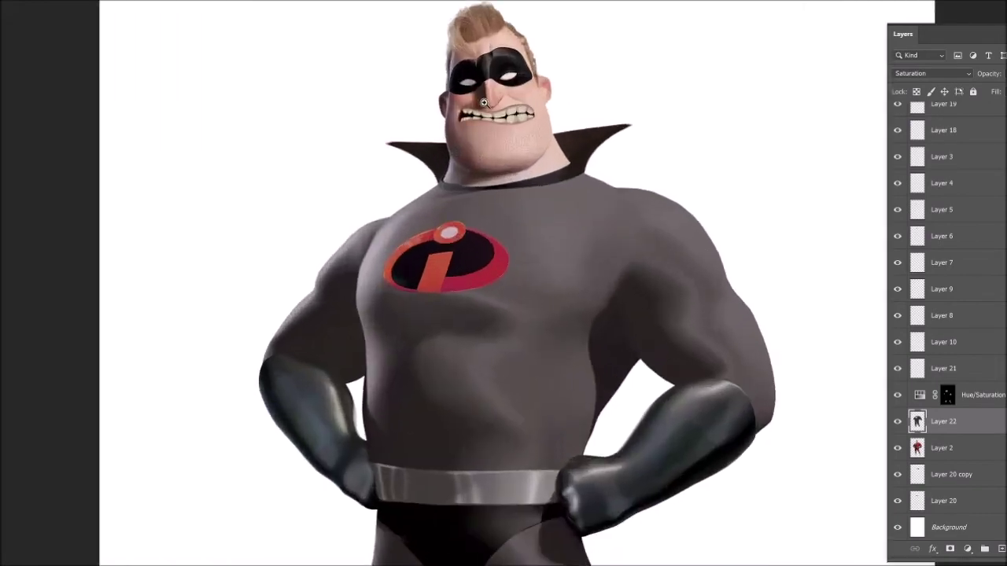
pyautogui.click(897, 422)
pyautogui.click(947, 395)
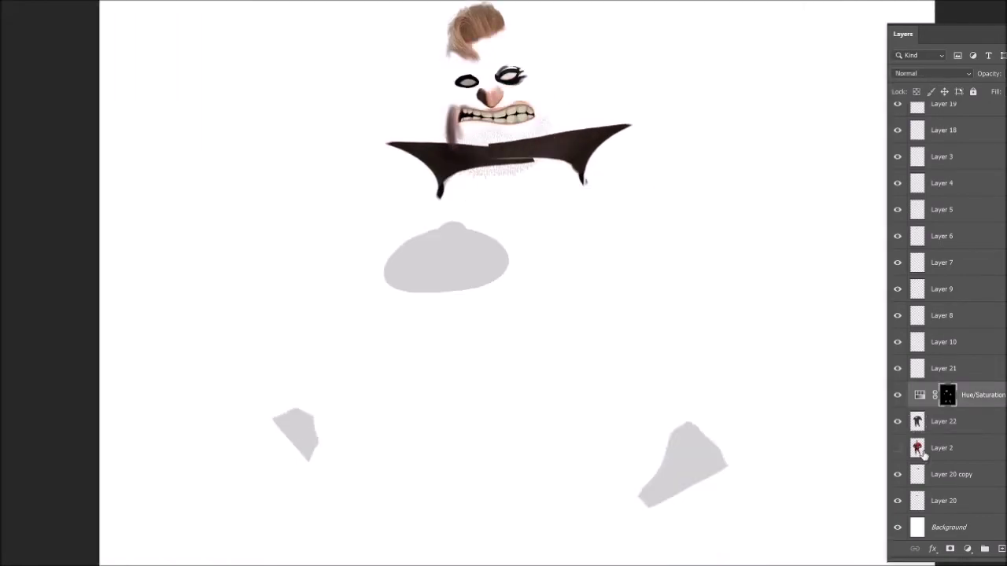
pyautogui.click(897, 422)
pyautogui.scroll(-3, 667, 512)
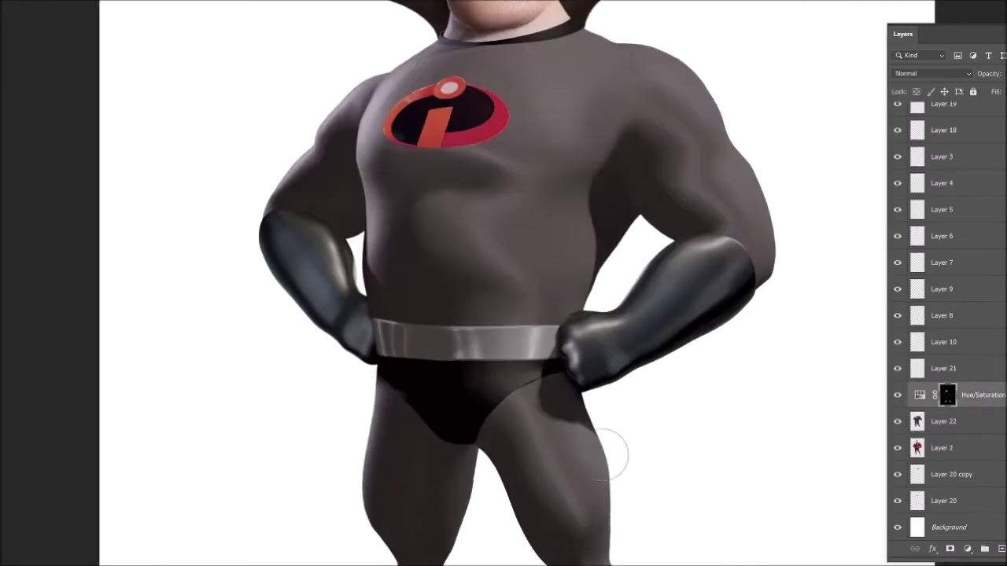
pyautogui.scroll(-5, 603, 438)
pyautogui.scroll(6, 641, 292)
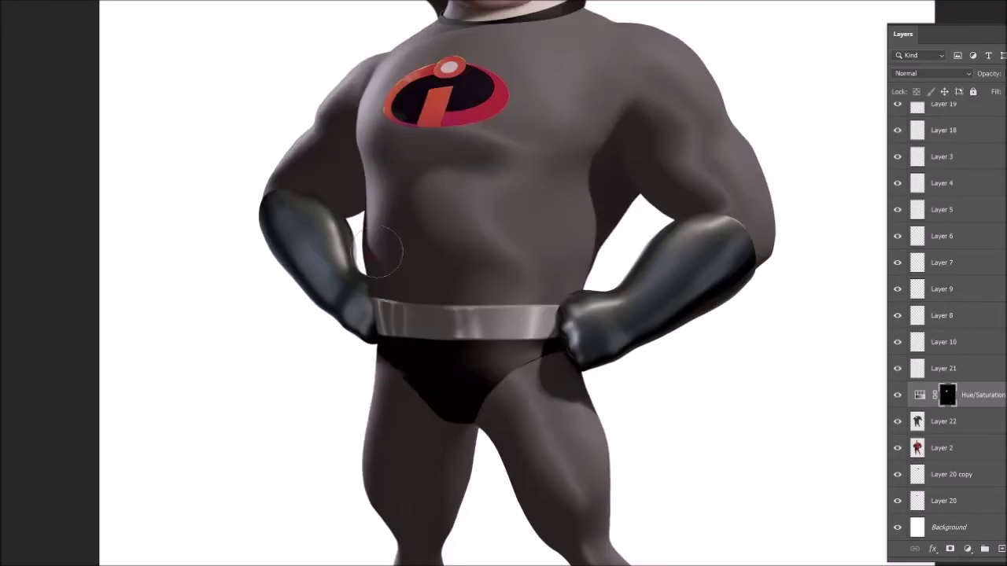
# Clip Layer 22 to the body layer, Layer 2, and inspect the chest up close
pyautogui.click(943, 448)
pyautogui.click(943, 421)
pyautogui.hotkey('ctrl', '0')
pyautogui.hotkey('ctrl', 'alt', 'g')
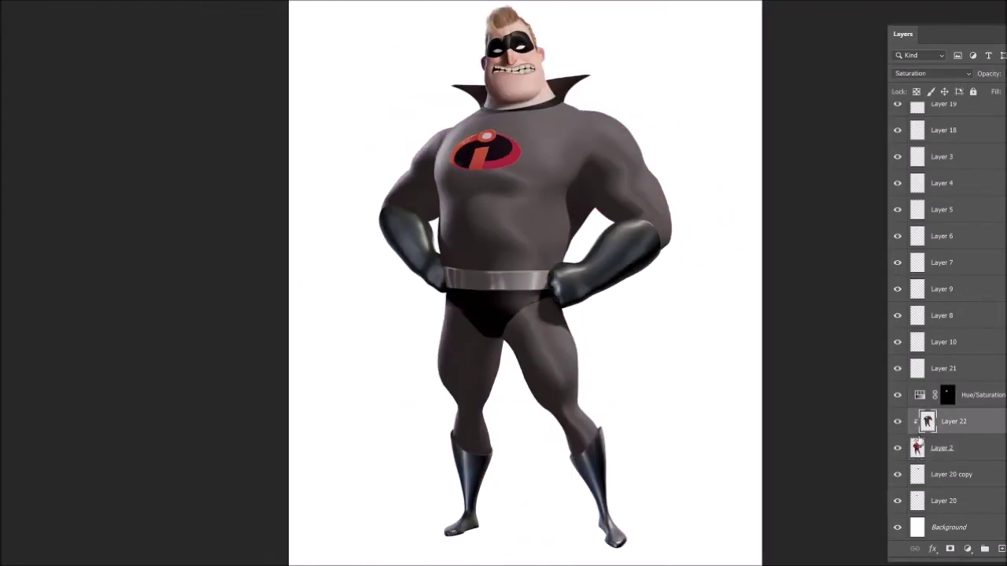
pyautogui.click(539, 180)
pyautogui.hscroll(3, 549, 253)
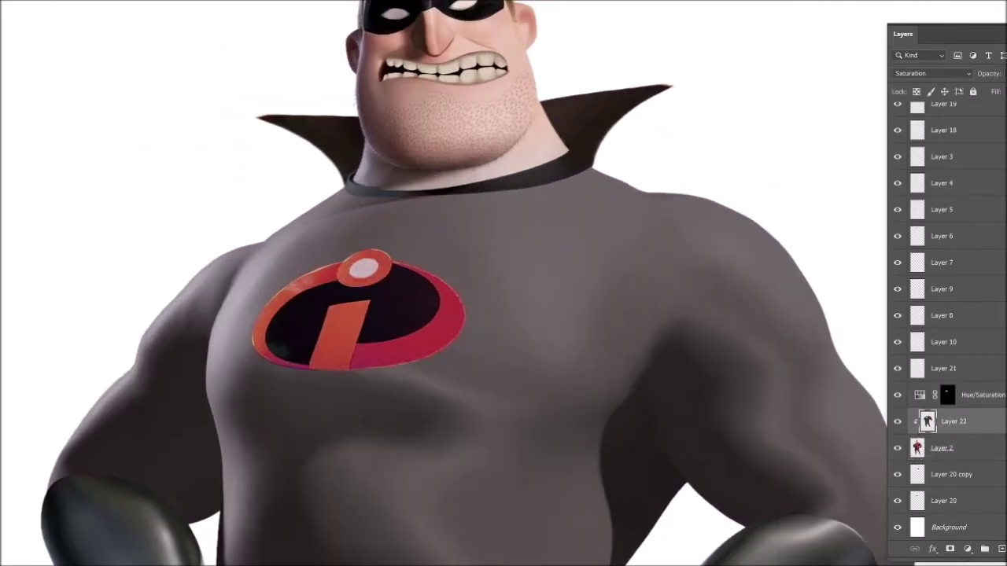
pyautogui.scroll(-3, 443, 157)
pyautogui.click(336, 219)
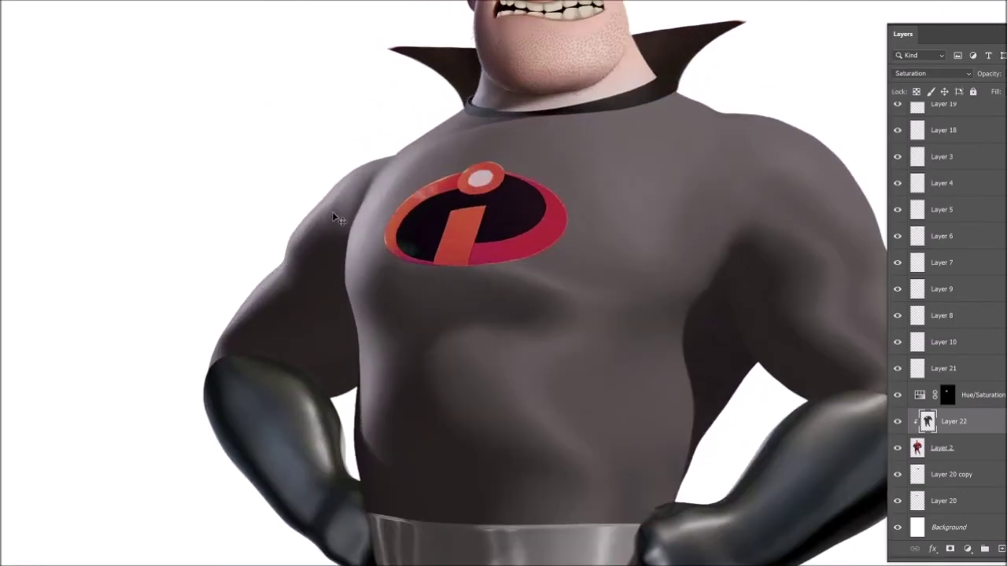
pyautogui.hotkey('ctrl', '0')
pyautogui.scroll(5, 657, 218)
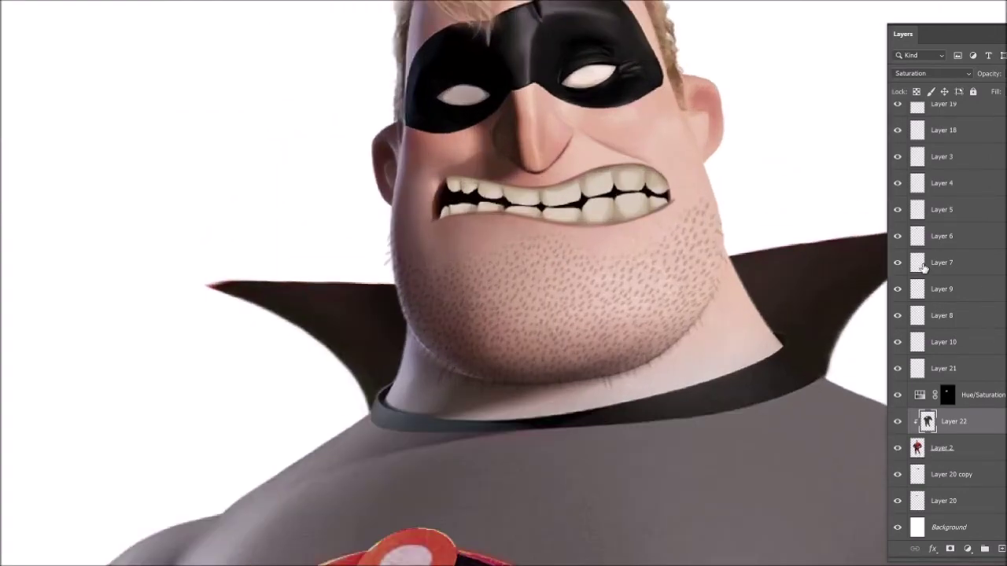
pyautogui.scroll(5, 924, 268)
# Create Layer 23 for the hoop earrings and clip Layer 24 onto it
pyautogui.click(936, 274)
pyautogui.hotkey('ctrl', 'shift', 'alt', 'n')
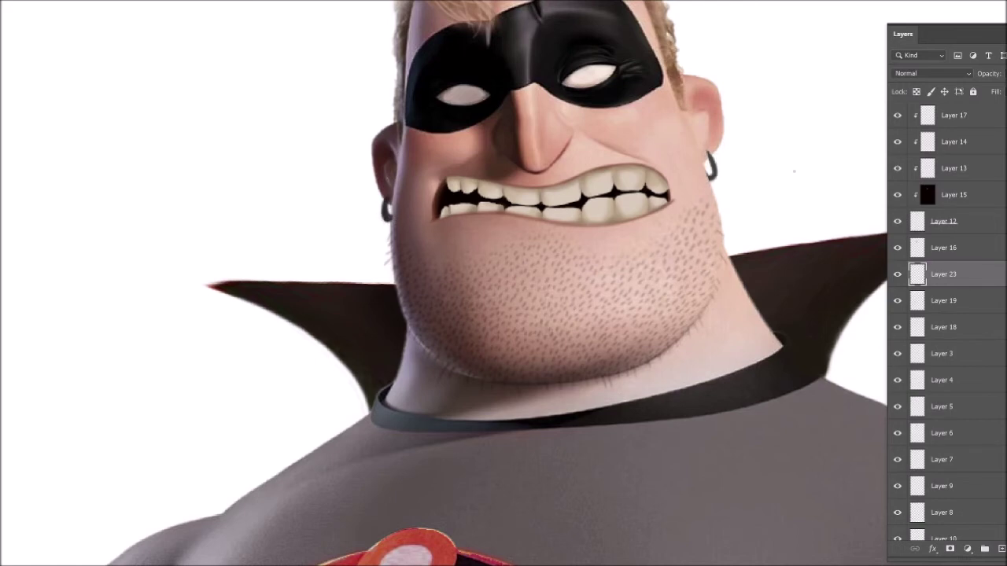
pyautogui.hotkey('ctrl', 'alt', 'g')
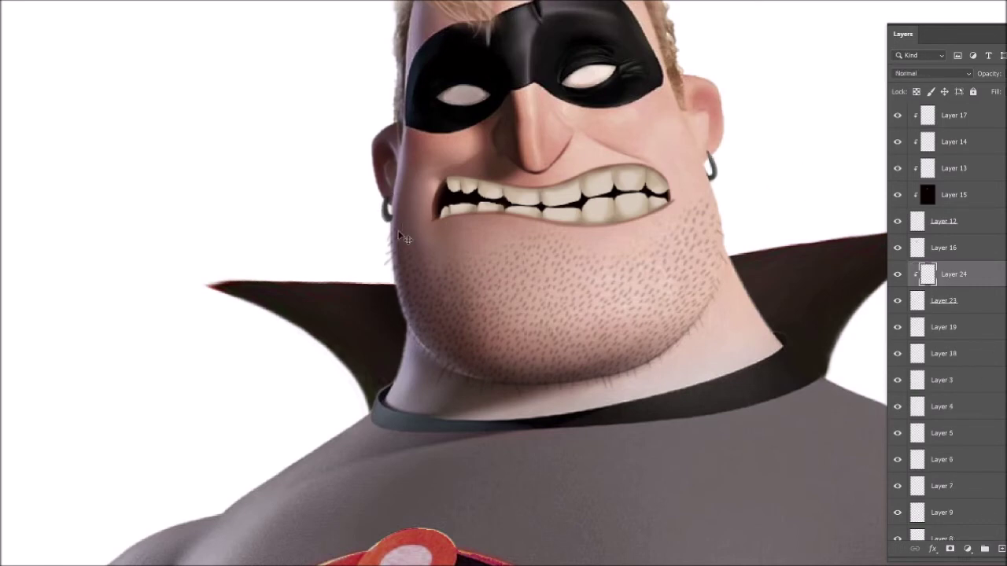
pyautogui.scroll(-5, 753, 232)
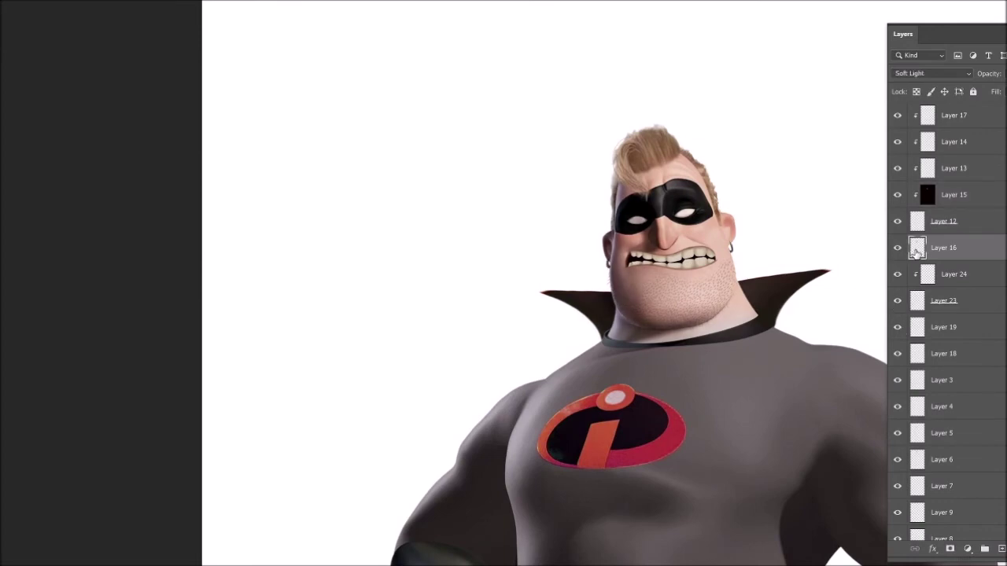
pyautogui.click(918, 251)
pyautogui.scroll(5, 785, 234)
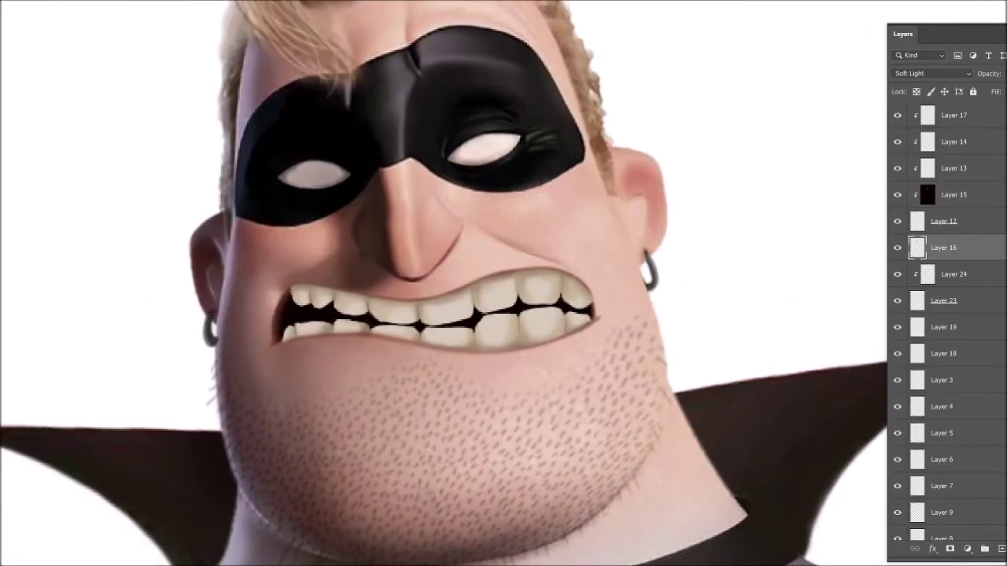
# Scroll through the view to review the figure before placing the eyeball
pyautogui.scroll(-5, 457, 290)
pyautogui.scroll(2, 575, 135)
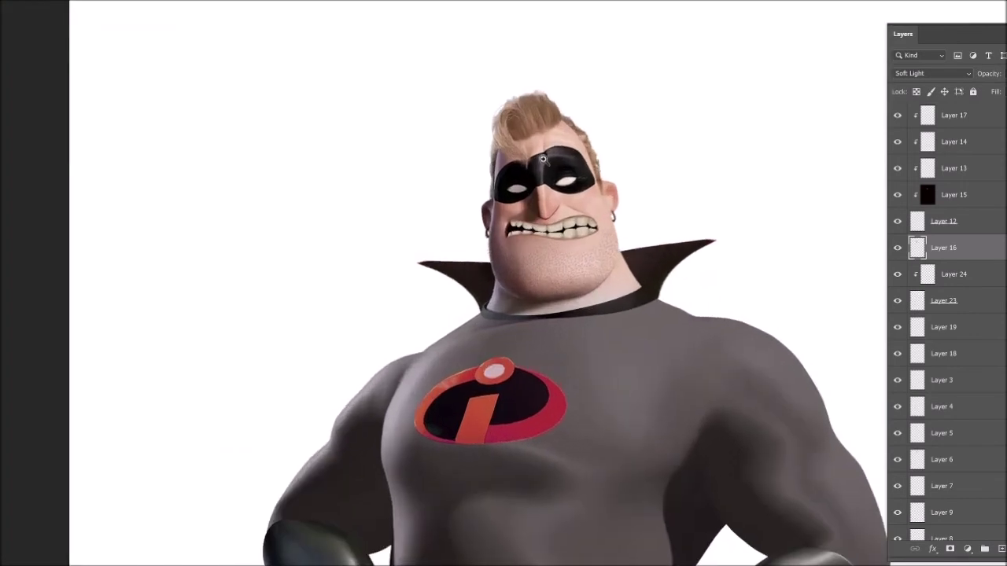
pyautogui.scroll(4, 543, 159)
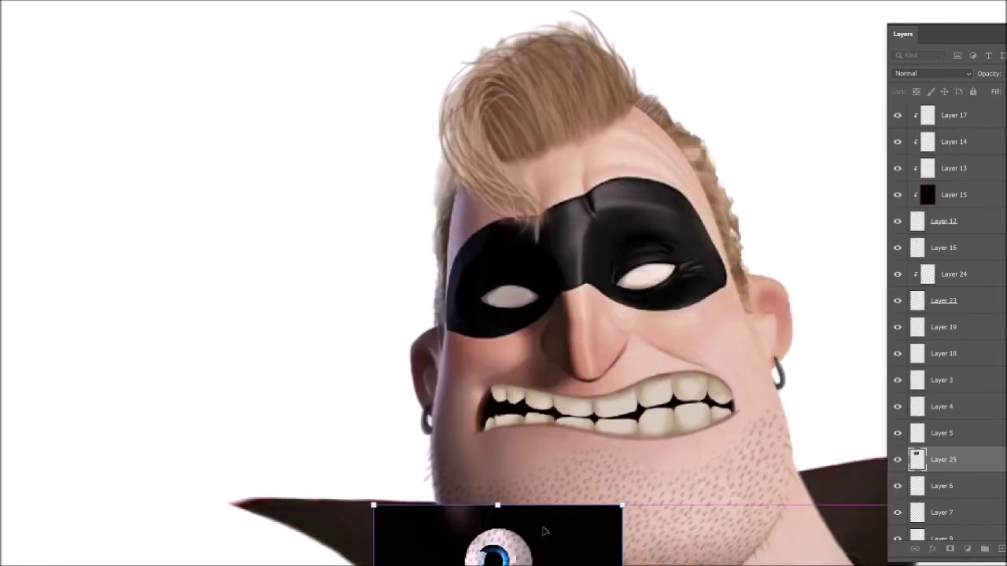
# Move and scale the eyeball over the left eye, then toggle it to compare
pyautogui.moveTo(543, 531); pyautogui.dragTo(552, 275)
pyautogui.moveTo(630, 247); pyautogui.dragTo(608, 273)
pyautogui.press('Return')
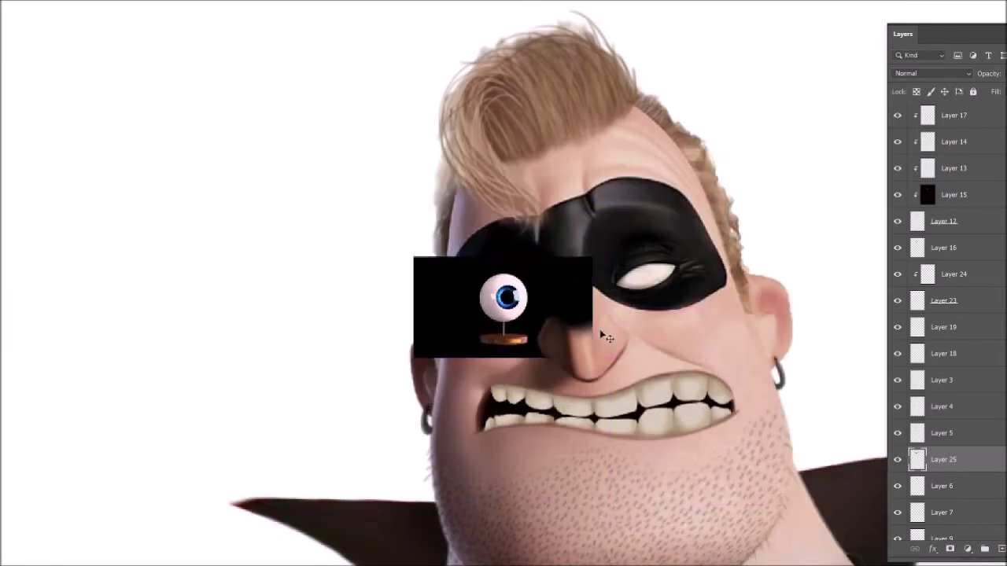
pyautogui.scroll(3, 602, 314)
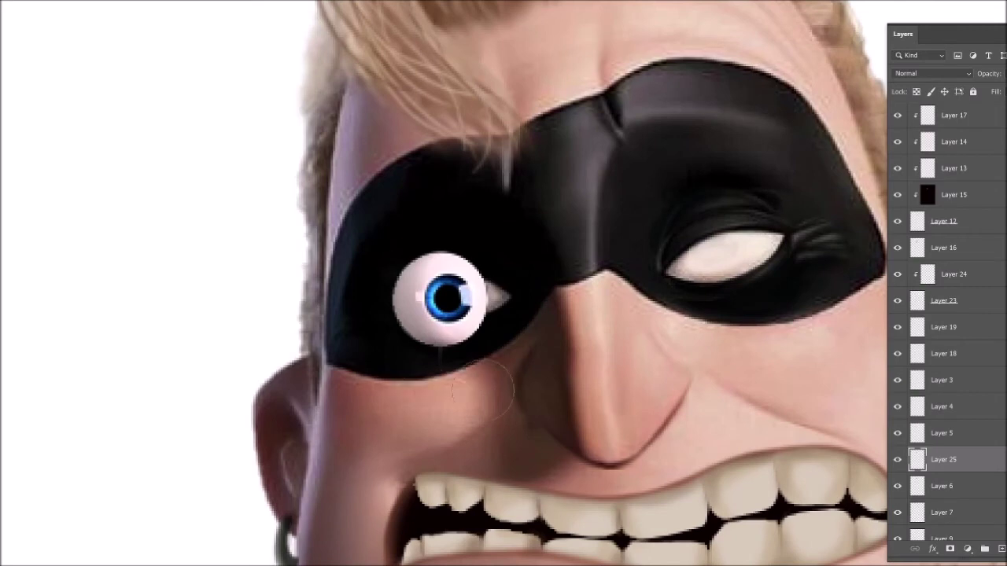
pyautogui.click(899, 460)
pyautogui.click(898, 459)
# Refit the eyeball in the left eye opening and mask it to reveal only the iris
pyautogui.hotkey('ctrl', 't')
pyautogui.moveTo(519, 397); pyautogui.dragTo(462, 382)
pyautogui.moveTo(428, 338); pyautogui.dragTo(444, 330)
pyautogui.press('Return')
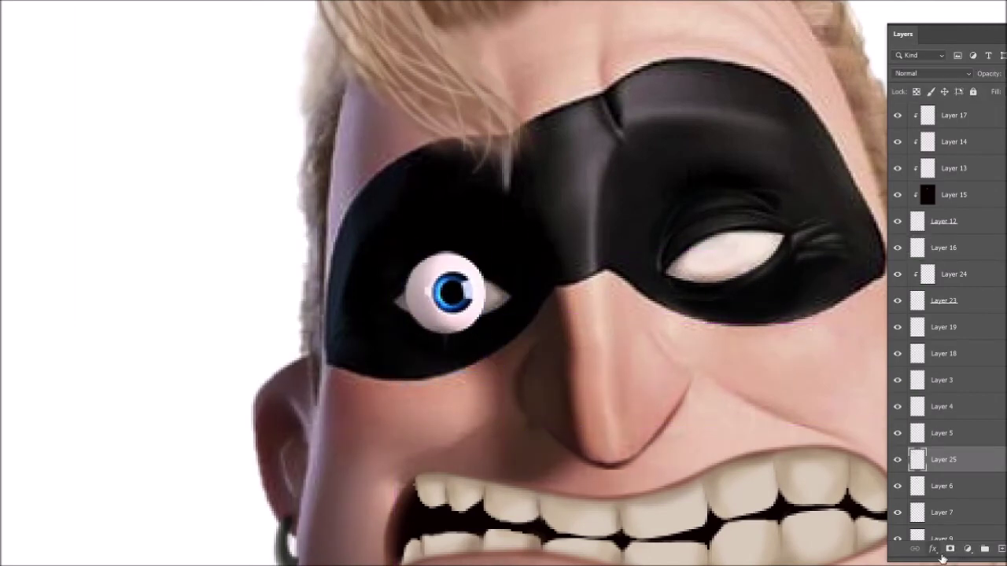
pyautogui.keyDown('alt'); pyautogui.click(950, 550); pyautogui.keyUp('alt')
pyautogui.moveTo(435, 298)
pyautogui.mouseDown()
pyautogui.moveTo(472, 295)
pyautogui.moveTo(455, 288)
pyautogui.mouseUp()
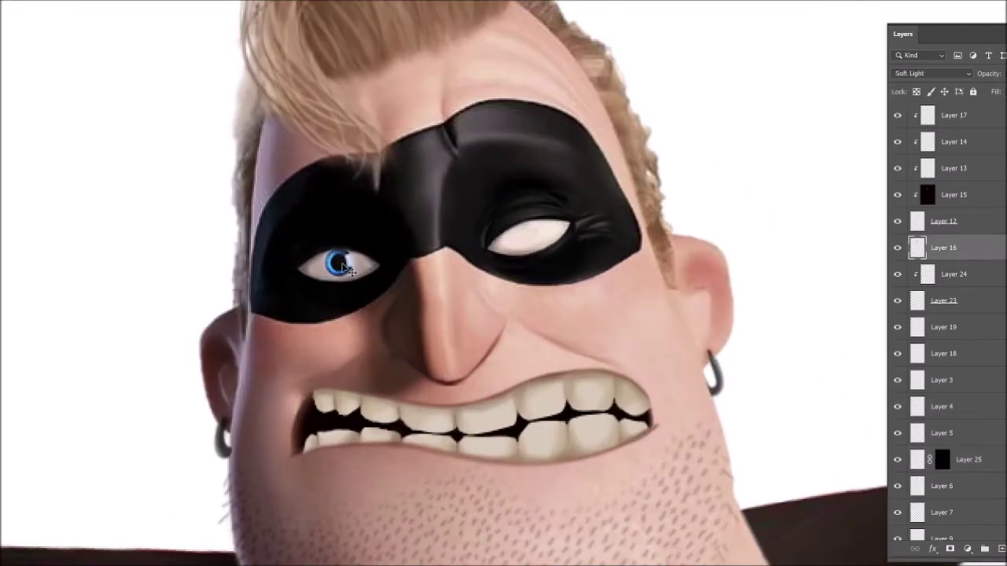
pyautogui.scroll(-3, 898, 315)
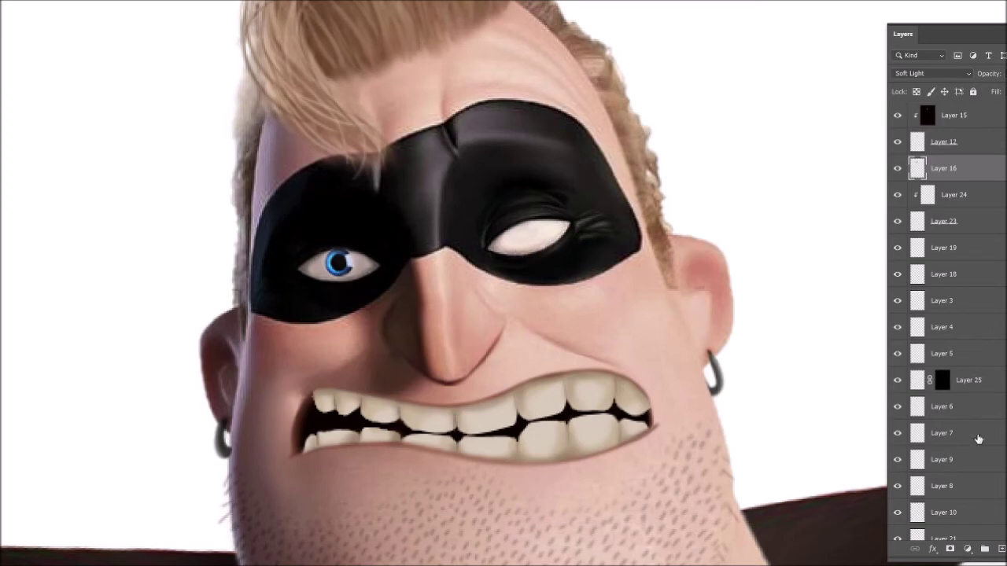
# Add a Hue/Saturation adjustment above Layer 25 turning the iris red, filling its gap
pyautogui.scroll(-4, 978, 439)
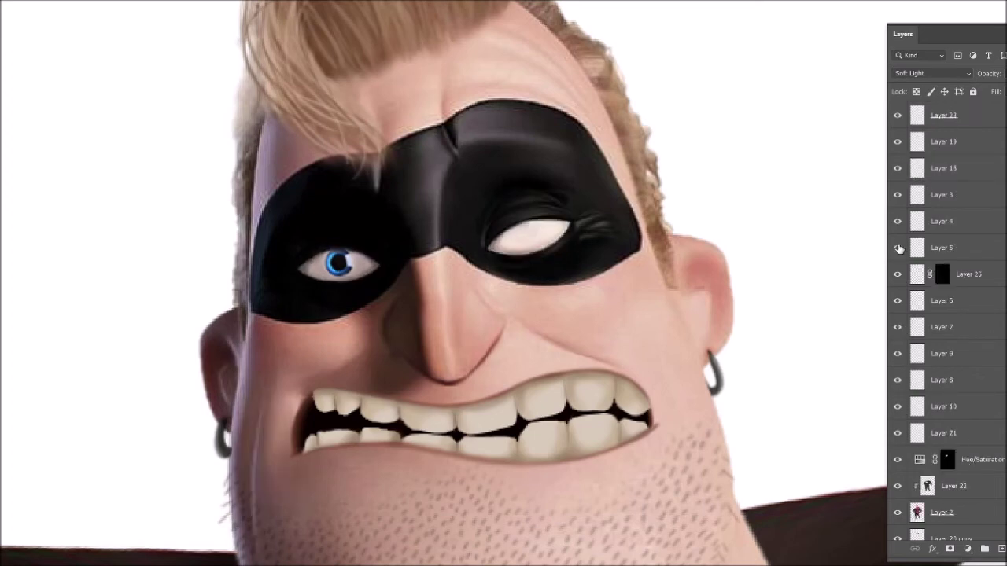
pyautogui.scroll(3, 902, 331)
pyautogui.click(897, 221)
pyautogui.click(897, 221)
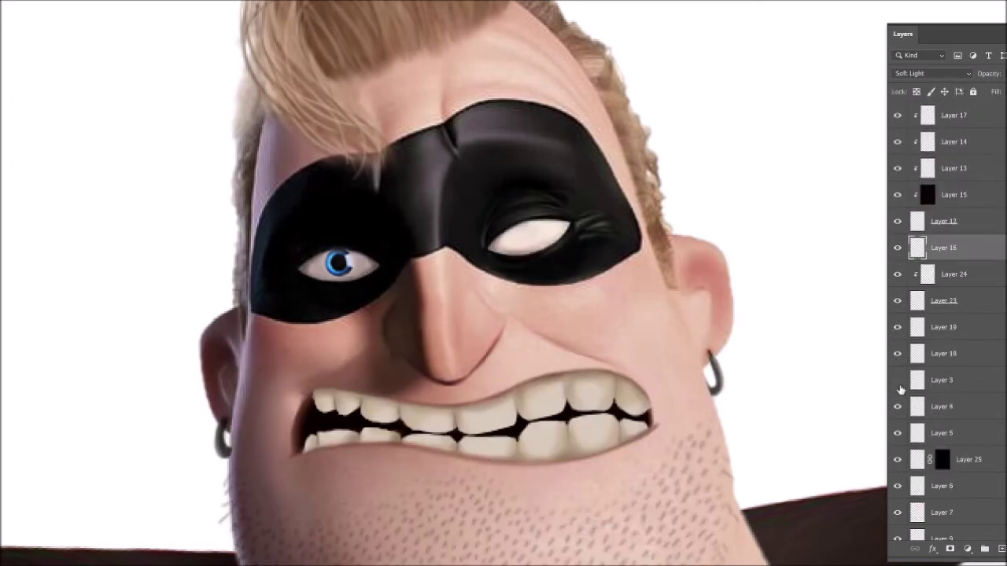
pyautogui.click(917, 460)
pyautogui.click(968, 549)
pyautogui.click(988, 432)
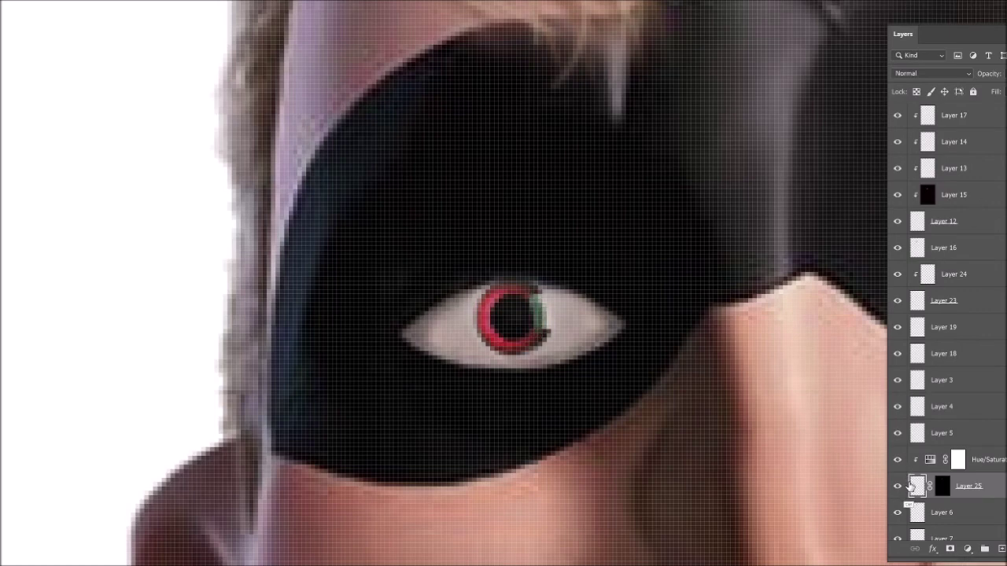
pyautogui.moveTo(543, 323)
pyautogui.mouseDown()
pyautogui.moveTo(539, 295)
pyautogui.moveTo(537, 332)
pyautogui.mouseUp()
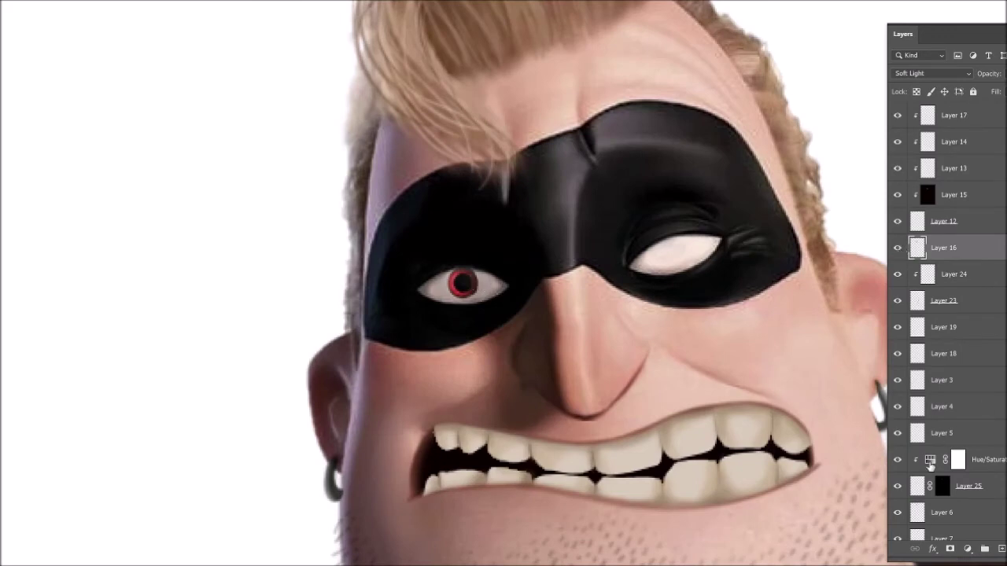
# Copy the red iris and place the copy in the right eye
pyautogui.click(937, 486)
pyautogui.moveTo(488, 291); pyautogui.dragTo(739, 260)
pyautogui.keyDown('shift'); pyautogui.click(985, 464); pyautogui.keyUp('shift')
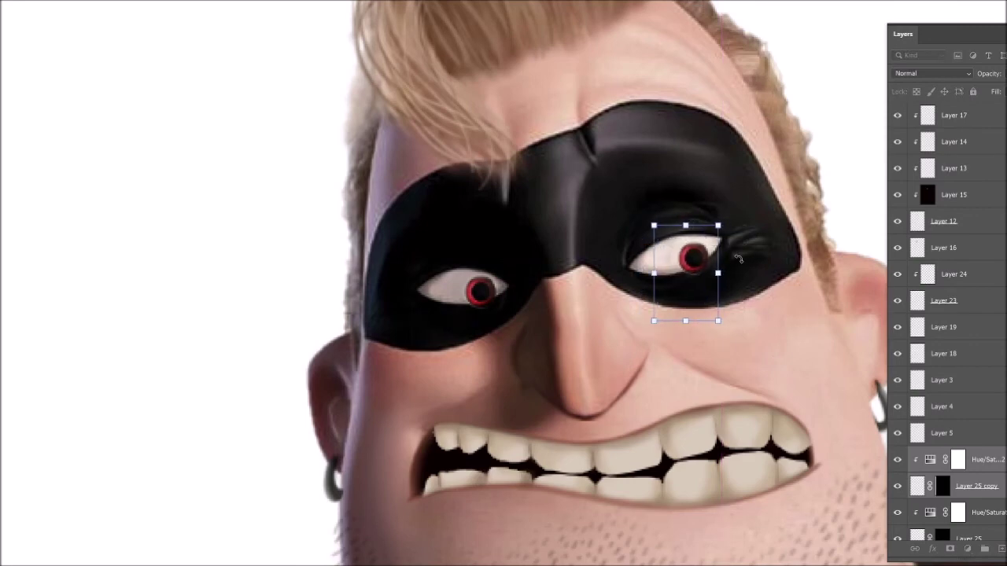
pyautogui.scroll(1, 793, 336)
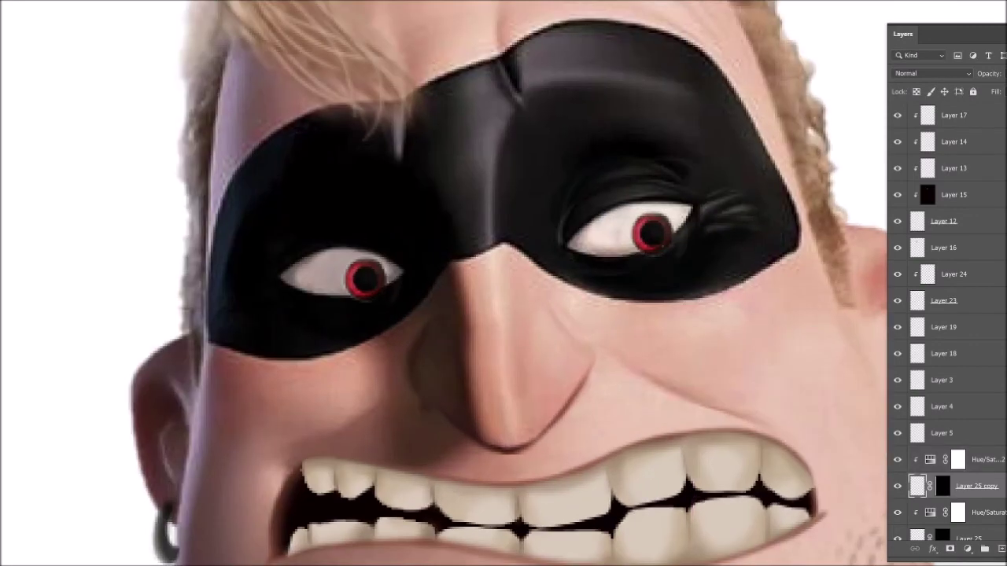
pyautogui.click(970, 538)
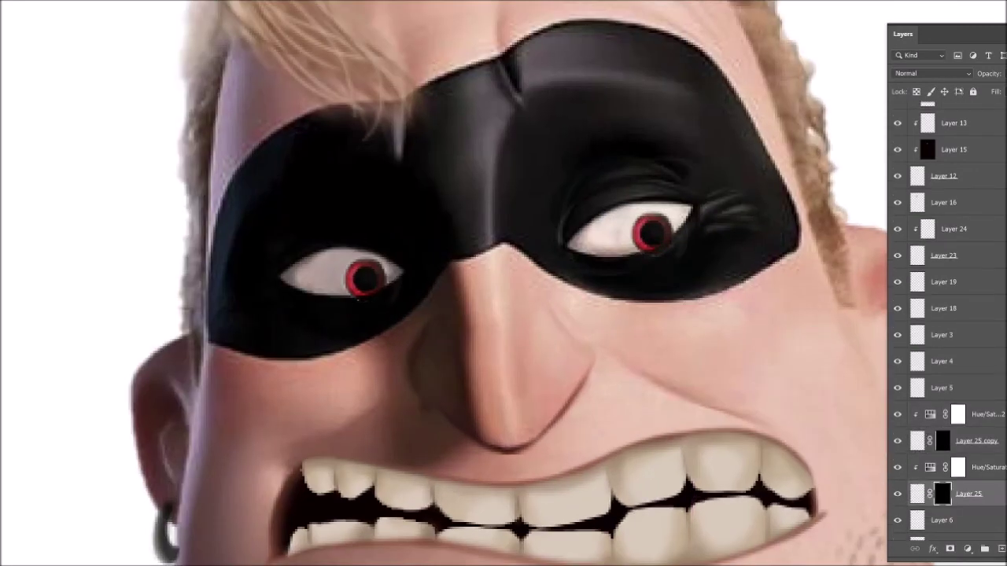
pyautogui.scroll(-3, 488, 323)
pyautogui.scroll(-1, 602, 371)
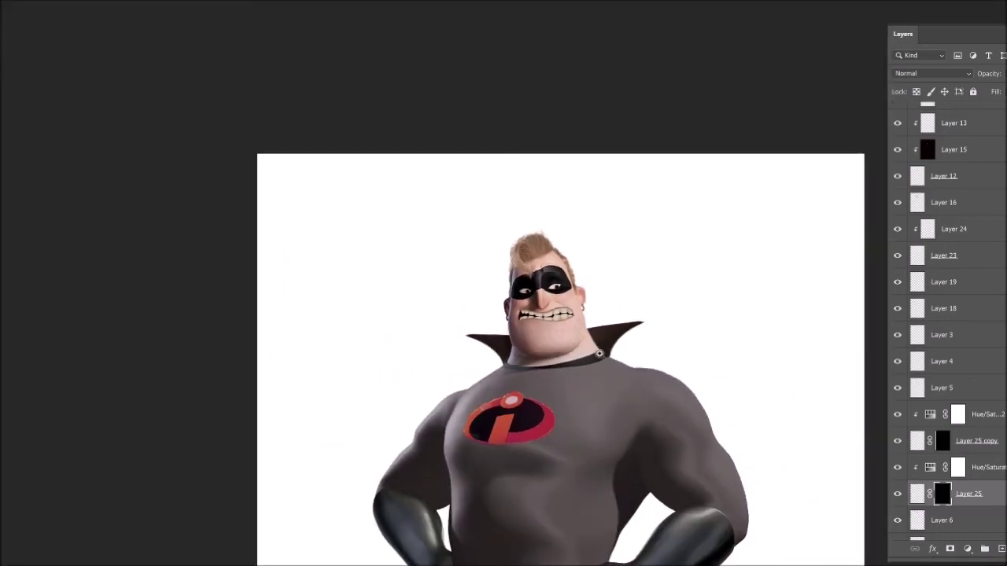
# Hide the white Background and group the figure's layers into Group 1
pyautogui.scroll(-2, 603, 260)
pyautogui.scroll(-1, 627, 372)
pyautogui.scroll(-2, 532, 296)
pyautogui.scroll(5, 575, 327)
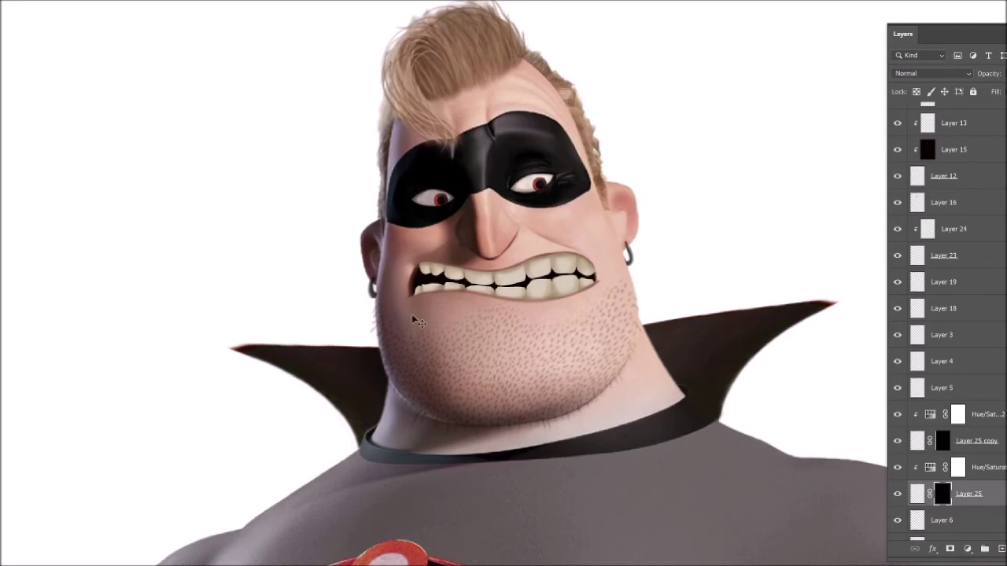
pyautogui.scroll(-3, 600, 323)
pyautogui.scroll(1, 456, 337)
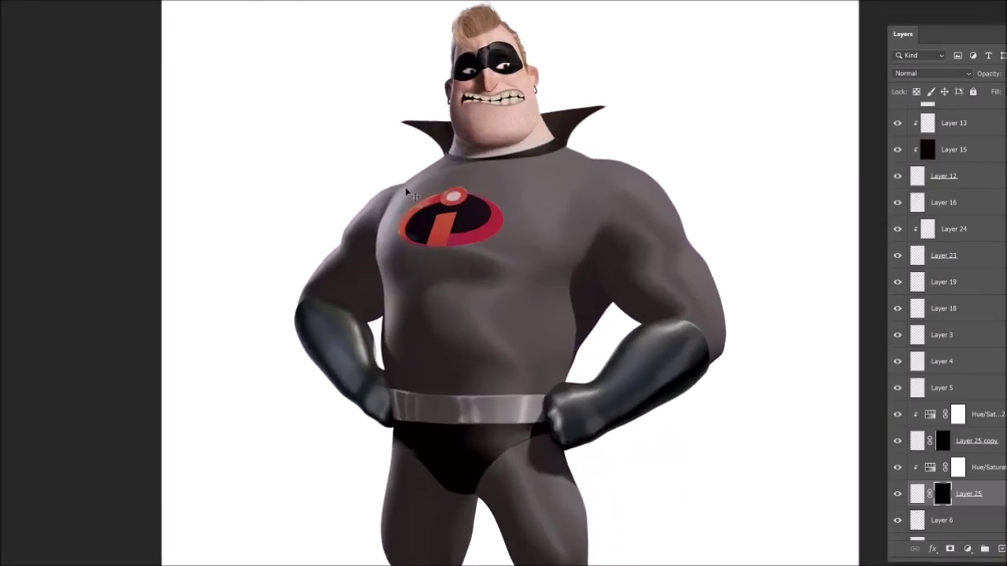
pyautogui.click(382, 204)
pyautogui.scroll(-3, 952, 393)
pyautogui.click(897, 449)
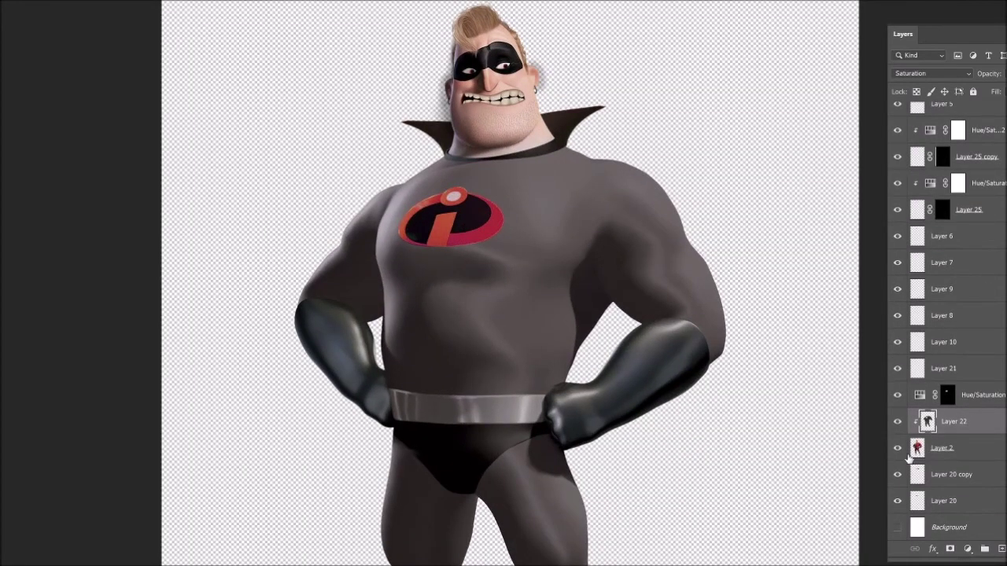
pyautogui.click(665, 171)
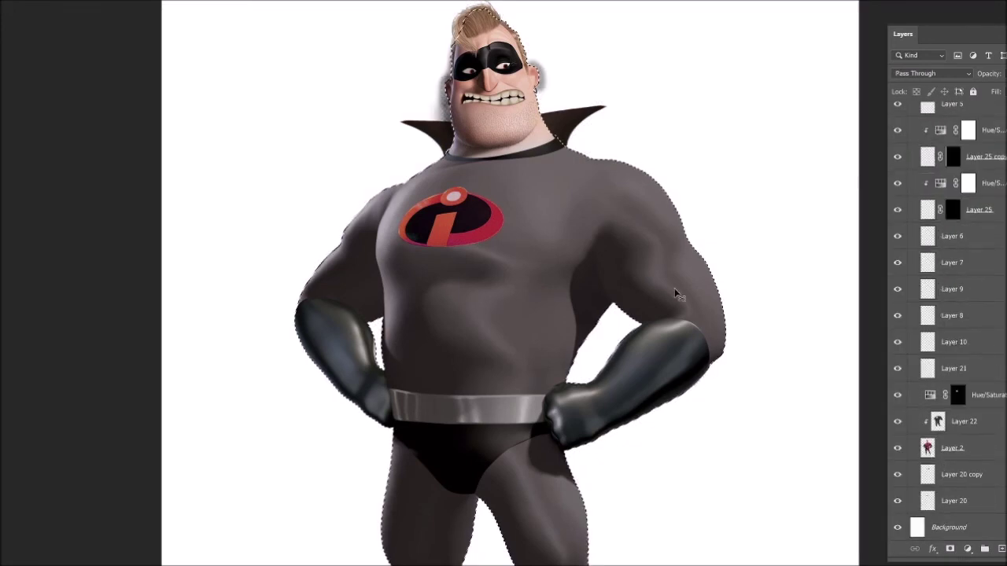
# Stamp the visible artwork into Layer 26, deselect, and outline the left shoulder on Layer 27
pyautogui.press('Delete')
pyautogui.press('Return')
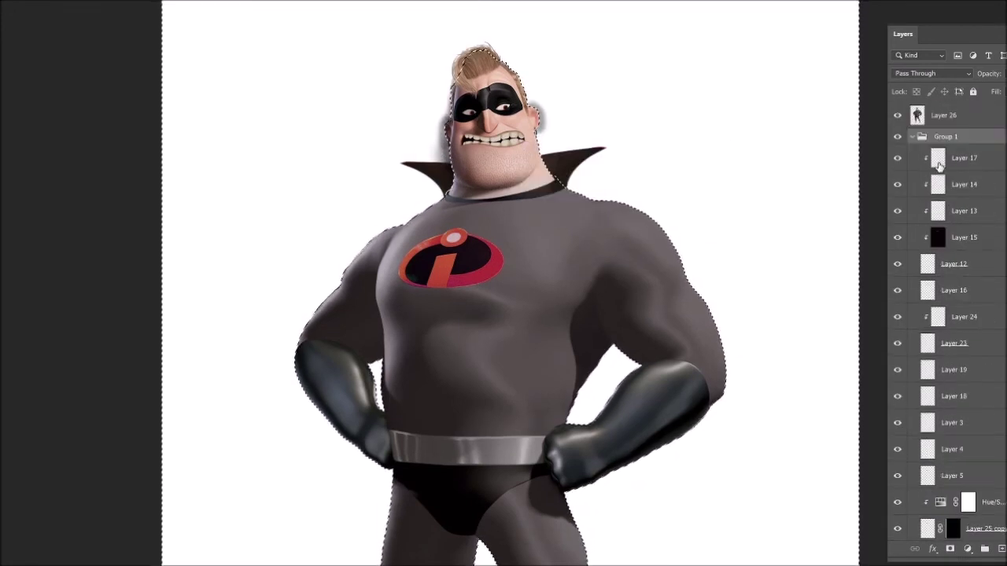
pyautogui.hotkey('ctrl', 'd')
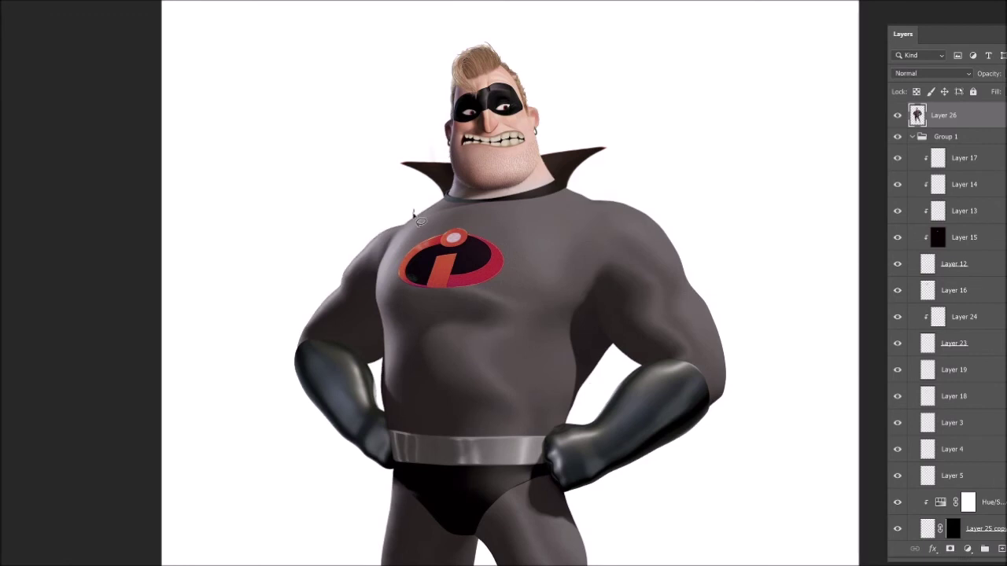
pyautogui.hotkey('ctrl', 'shift', 'alt', 'n')
pyautogui.moveTo(409, 299)
pyautogui.mouseDown()
pyautogui.moveTo(337, 222)
pyautogui.moveTo(306, 153)
pyautogui.moveTo(322, 200)
pyautogui.mouseUp()
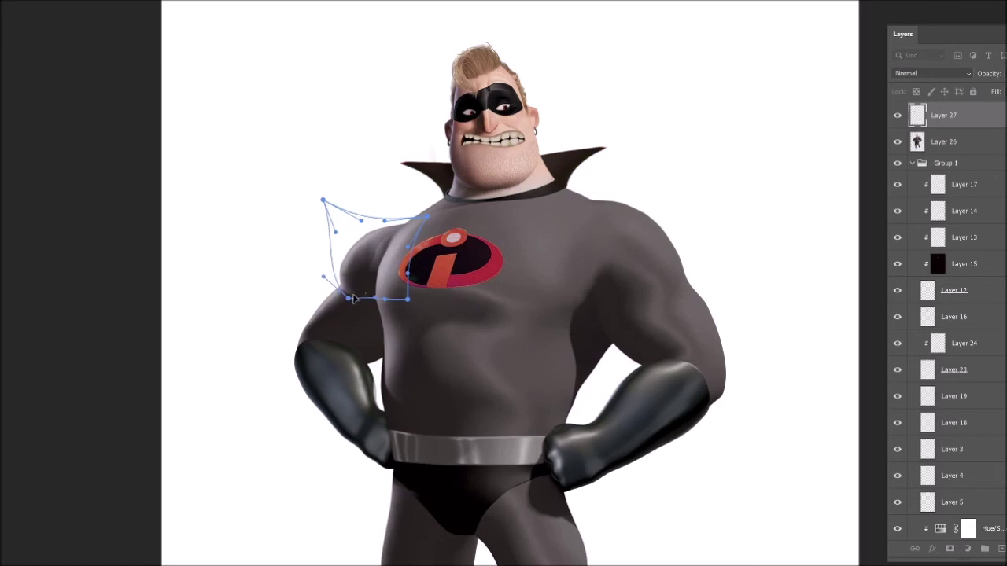
# Copy the left shoulder from Layer 26 onto its own layer and warp it bigger
pyautogui.press('Return')
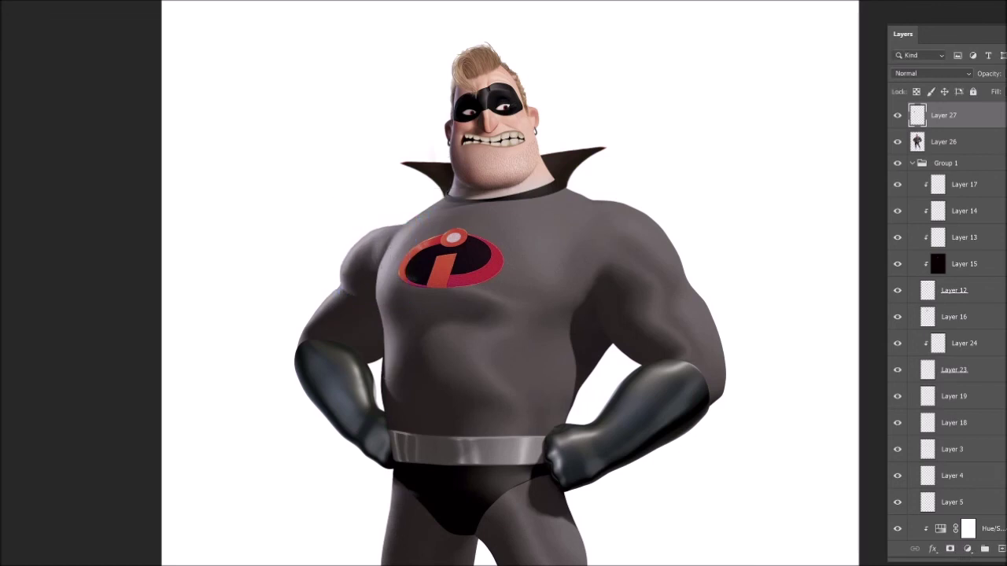
pyautogui.keyDown('ctrl'); pyautogui.click(338, 337); pyautogui.keyUp('ctrl')
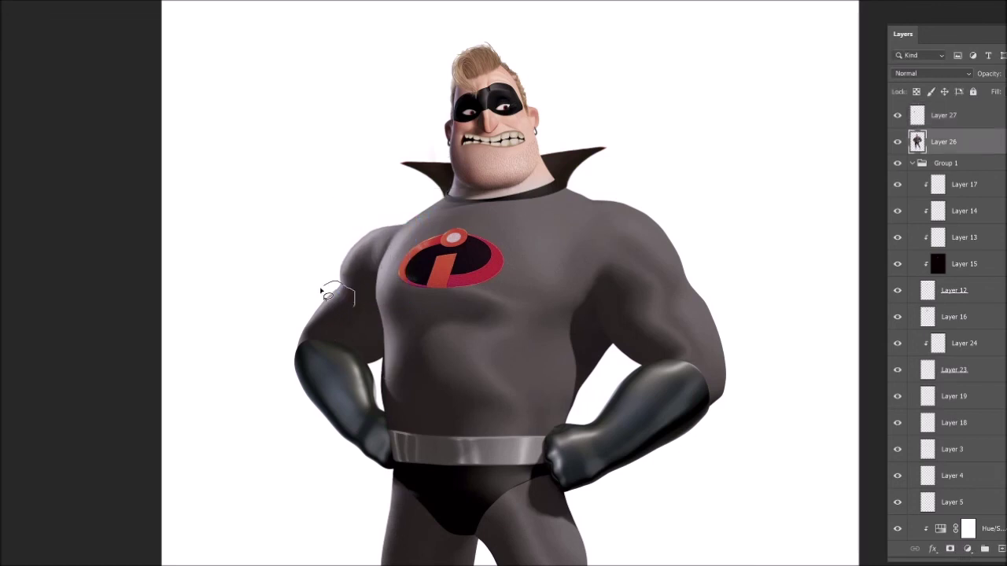
pyautogui.moveTo(321, 293); pyautogui.dragTo(318, 296)
pyautogui.hotkey('ctrl', 'j')
pyautogui.hotkey('ctrl', 't')
pyautogui.moveTo(297, 340); pyautogui.dragTo(291, 330)
pyautogui.press('Return')
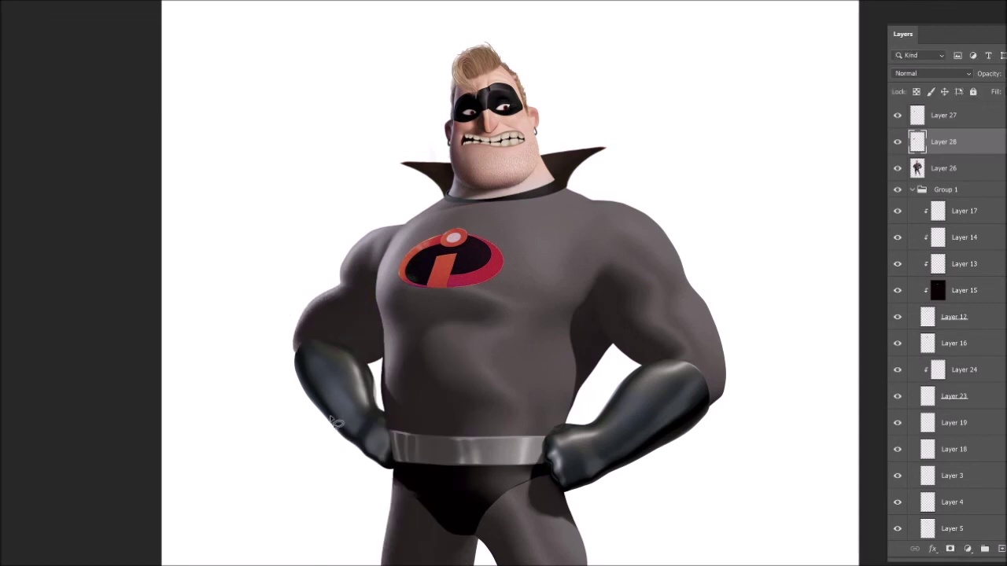
# Copy the right shoulder onto its own layer and warp it outward
pyautogui.keyDown('ctrl'); pyautogui.click(637, 236); pyautogui.keyUp('ctrl')
pyautogui.moveTo(679, 209); pyautogui.dragTo(677, 206)
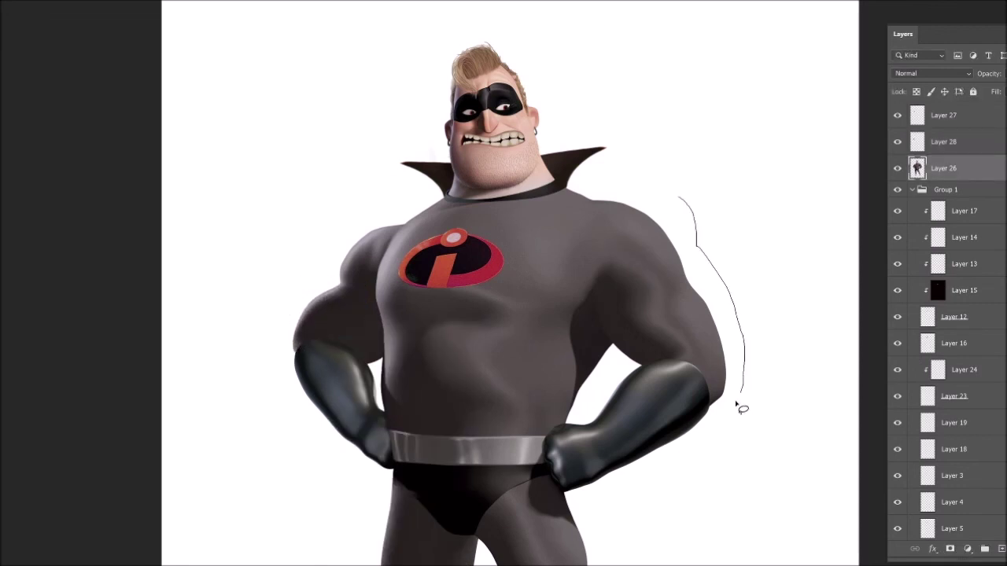
pyautogui.hotkey('ctrl', 'j')
pyautogui.hotkey('ctrl', 't')
pyautogui.rightClick(671, 274)
pyautogui.click(692, 375)
pyautogui.moveTo(661, 291)
pyautogui.mouseDown()
pyautogui.moveTo(708, 283)
pyautogui.moveTo(663, 273)
pyautogui.mouseUp()
pyautogui.press('Return')
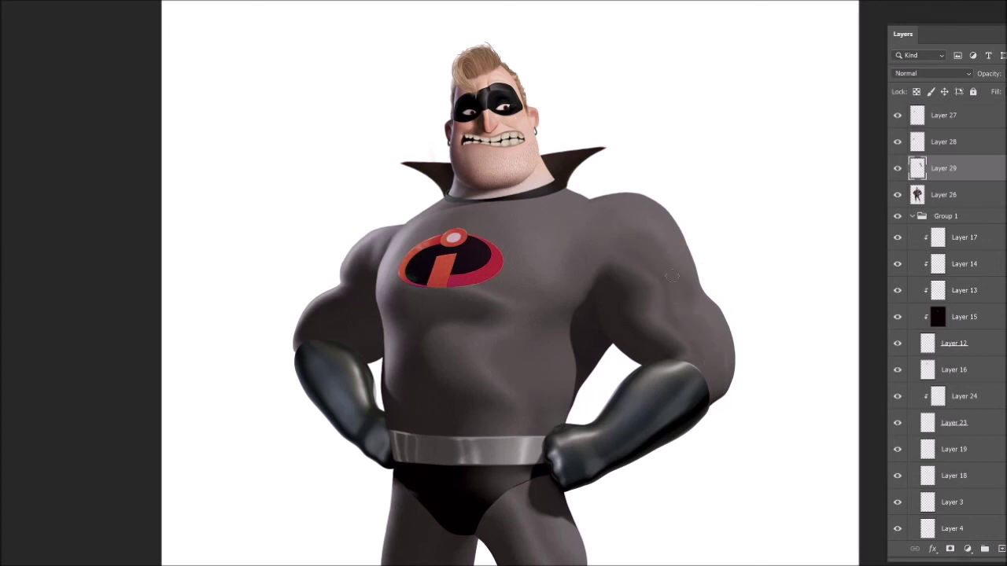
pyautogui.scroll(-1, 709, 326)
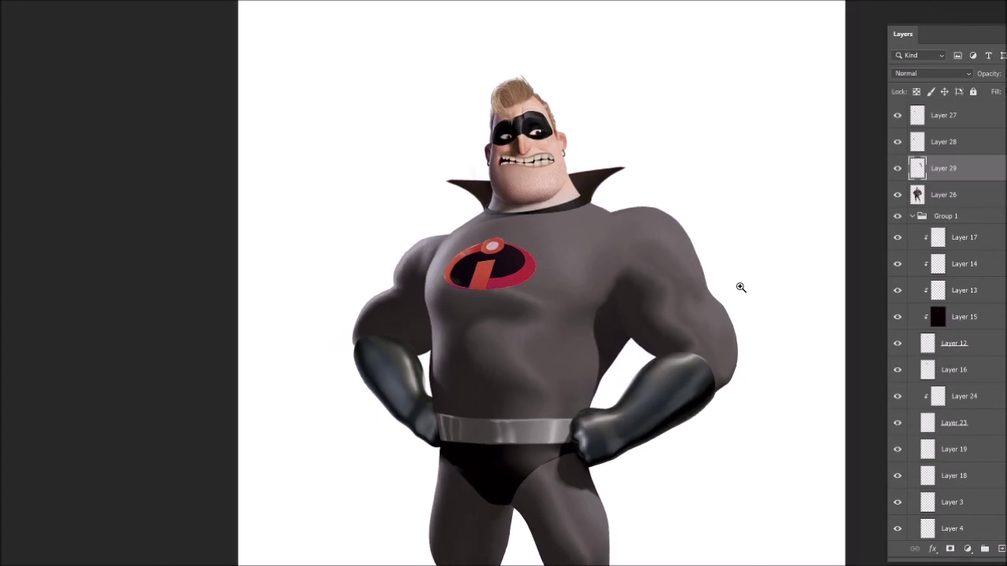
# Lasso the belly on the merged figure layer and copy it to a new layer
pyautogui.scroll(-2, 493, 383)
pyautogui.scroll(2, 492, 382)
pyautogui.keyDown('ctrl'); pyautogui.click(521, 310); pyautogui.keyUp('ctrl')
pyautogui.moveTo(566, 255); pyautogui.dragTo(421, 295)
pyautogui.moveTo(417, 356); pyautogui.dragTo(566, 254)
pyautogui.hotkey('ctrl', 'j')
# Warp the belly copy into a rounded bulge, then smooth its lower edge and left seam
pyautogui.hotkey('ctrl', 't')
pyautogui.moveTo(396, 263)
pyautogui.mouseDown()
pyautogui.moveTo(386, 283)
pyautogui.moveTo(409, 251)
pyautogui.mouseUp()
pyautogui.moveTo(338, 385); pyautogui.dragTo(342, 342)
pyautogui.moveTo(417, 252); pyautogui.dragTo(430, 269)
pyautogui.moveTo(342, 342); pyautogui.dragTo(337, 386)
pyautogui.moveTo(422, 248); pyautogui.dragTo(412, 228)
pyautogui.moveTo(512, 317); pyautogui.dragTo(553, 313)
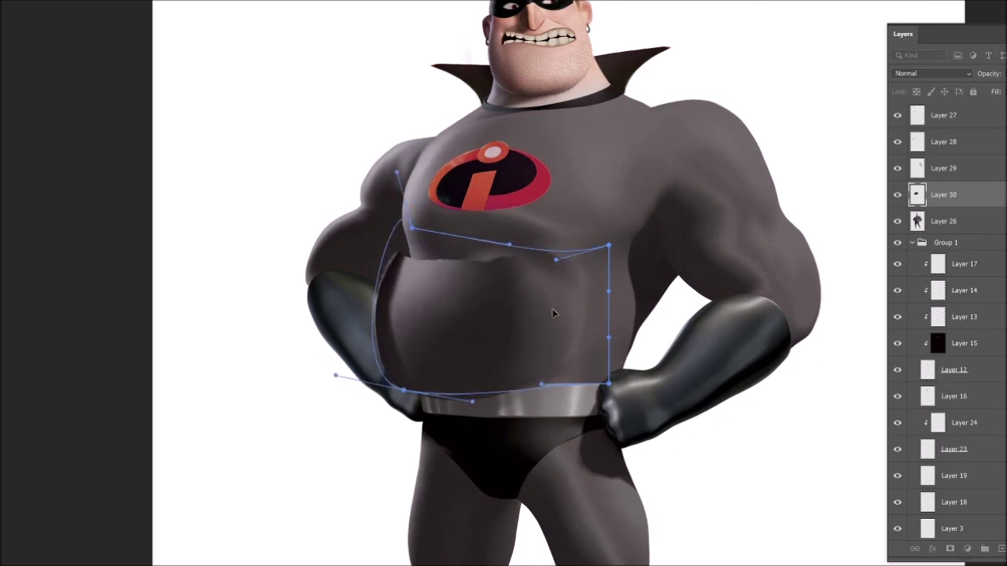
pyautogui.moveTo(609, 383); pyautogui.dragTo(619, 378)
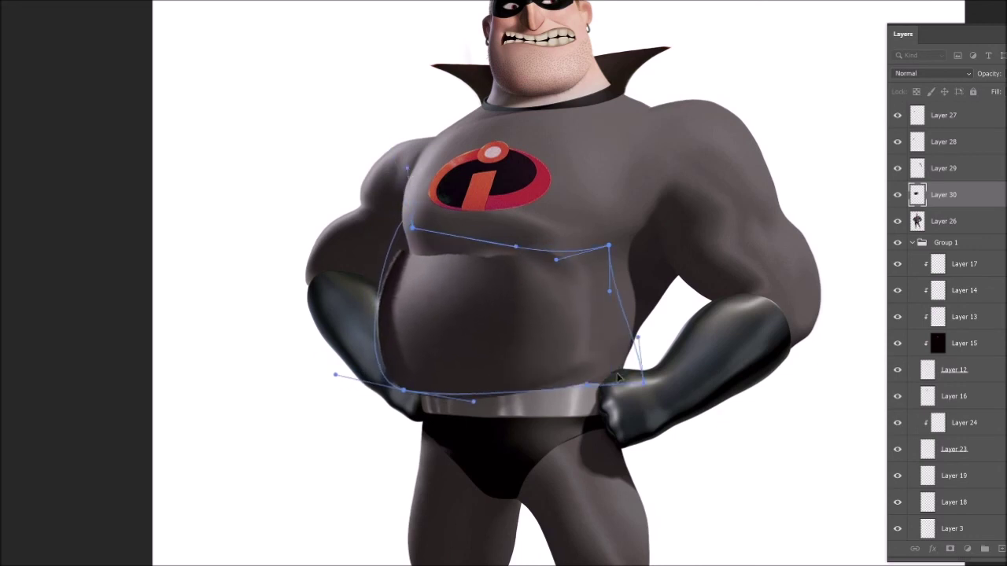
pyautogui.press('Return')
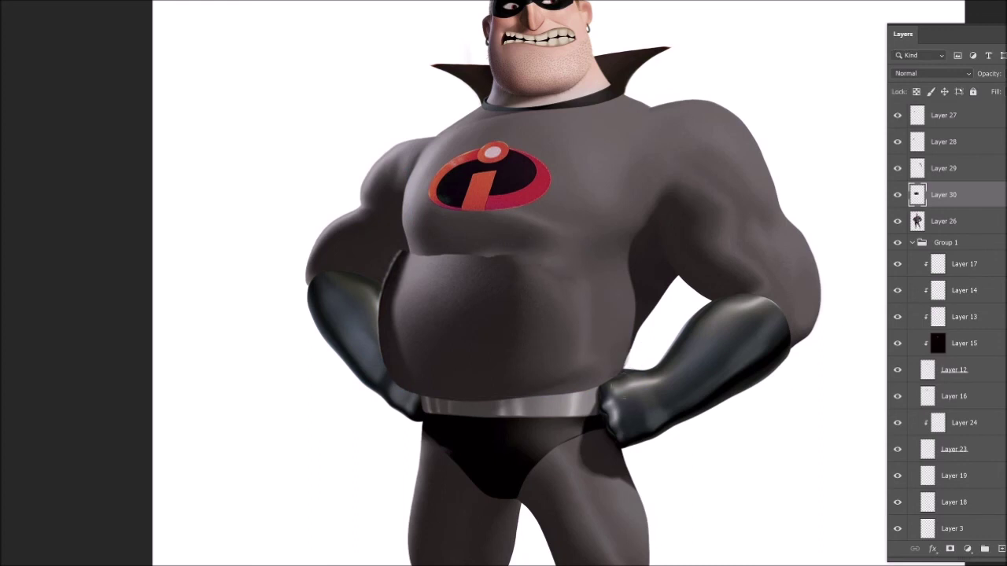
pyautogui.moveTo(586, 389); pyautogui.dragTo(532, 390)
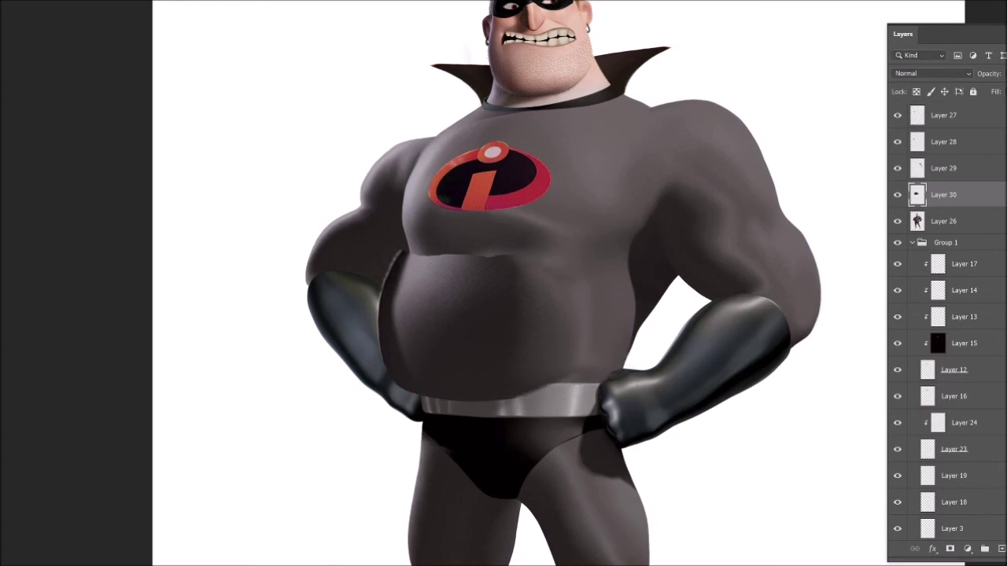
pyautogui.moveTo(389, 268); pyautogui.dragTo(398, 355)
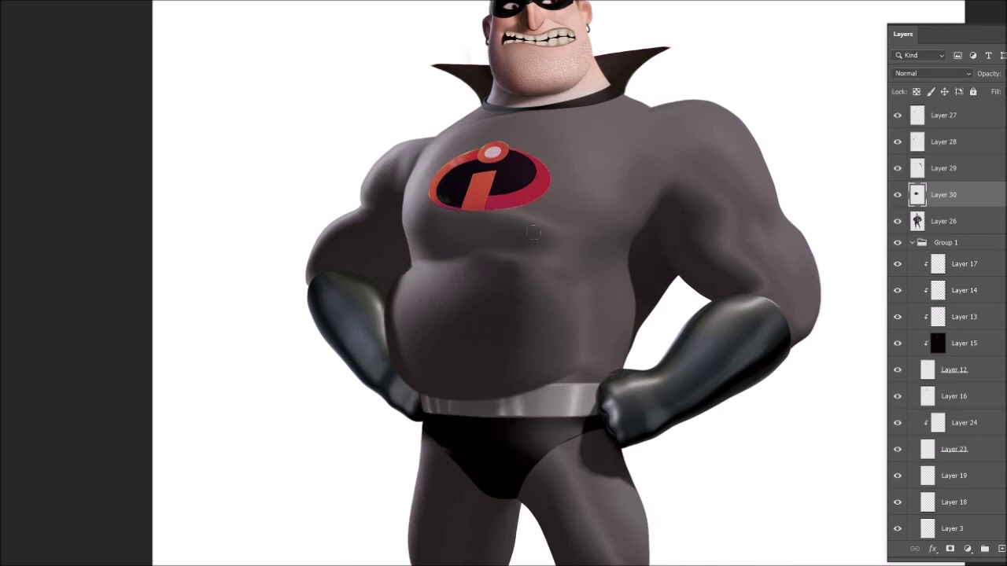
# Trace a curved path around the left chest on a new layer and turn it into a selection for painting
pyautogui.keyDown('ctrl'); pyautogui.click(414, 203); pyautogui.keyUp('ctrl')
pyautogui.moveTo(428, 167); pyautogui.dragTo(425, 230)
pyautogui.hotkey('ctrl', 'shift', 'alt', 'n')
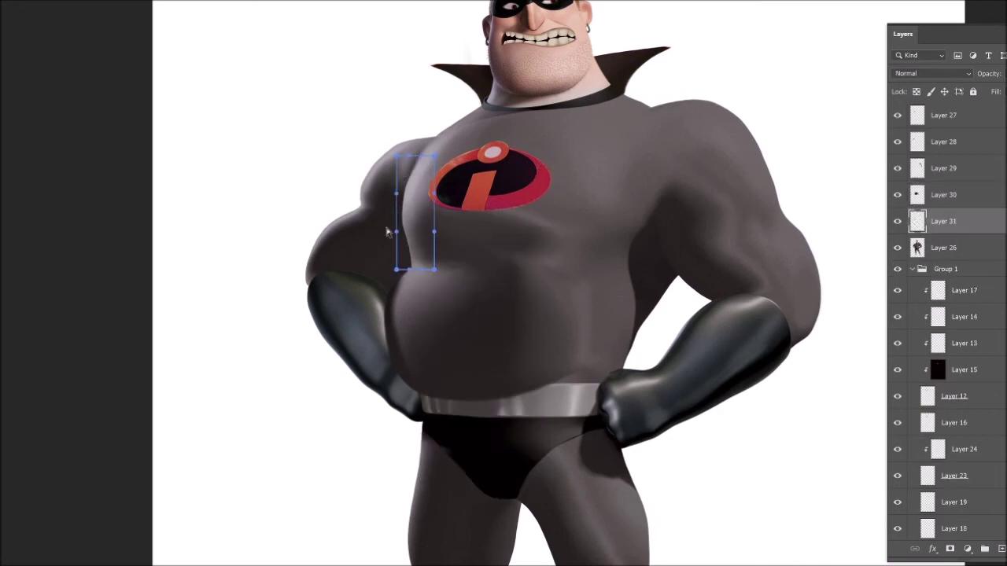
pyautogui.click(445, 193)
pyautogui.click(444, 232)
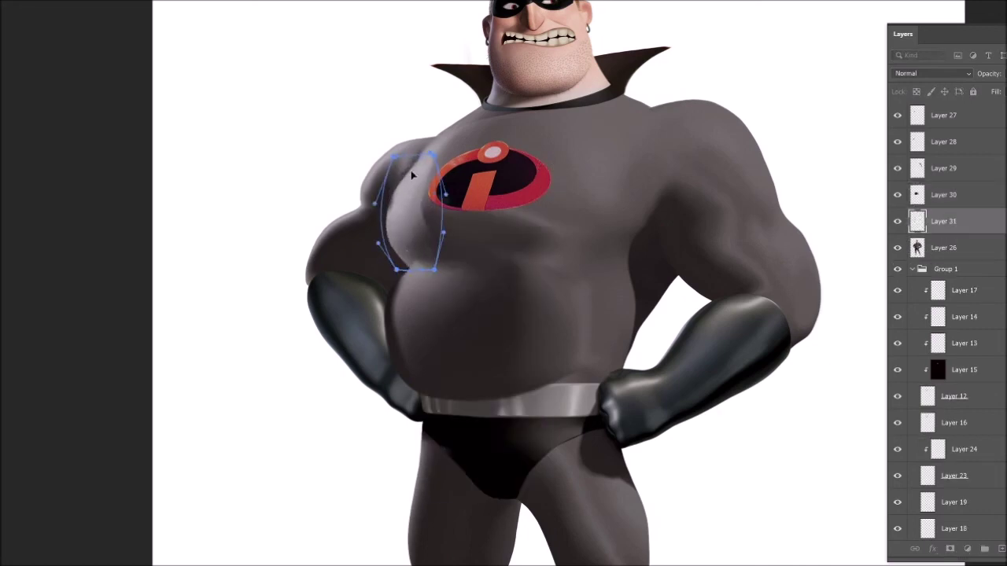
pyautogui.hotkey('ctrl', 'Return')
pyautogui.press('b')
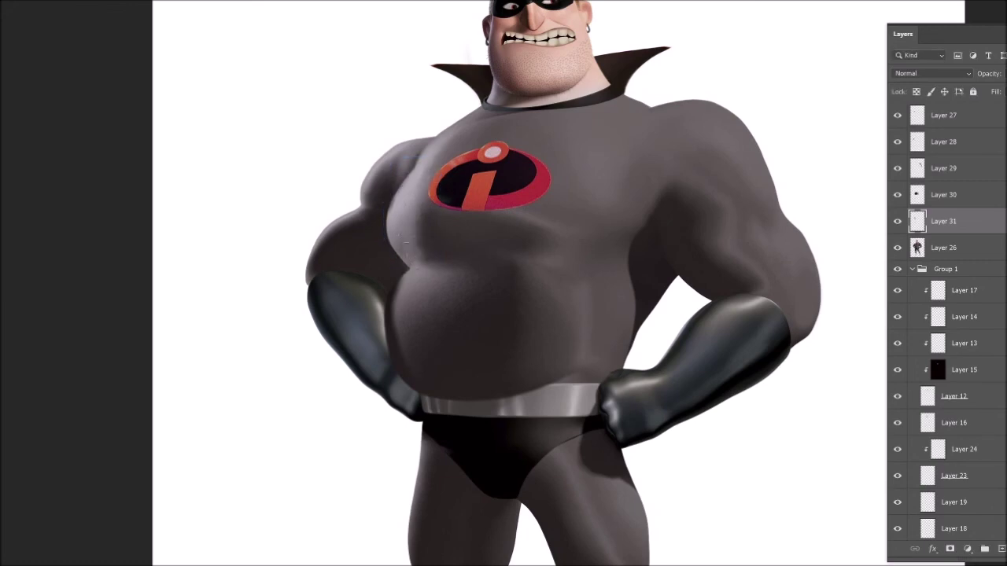
# Copy the right chest from the merged figure layer and warp its edge outward
pyautogui.hotkey('alt', '.')
pyautogui.hotkey('alt', '[')
pyautogui.hotkey('alt', '[')
pyautogui.hotkey('alt', '[')
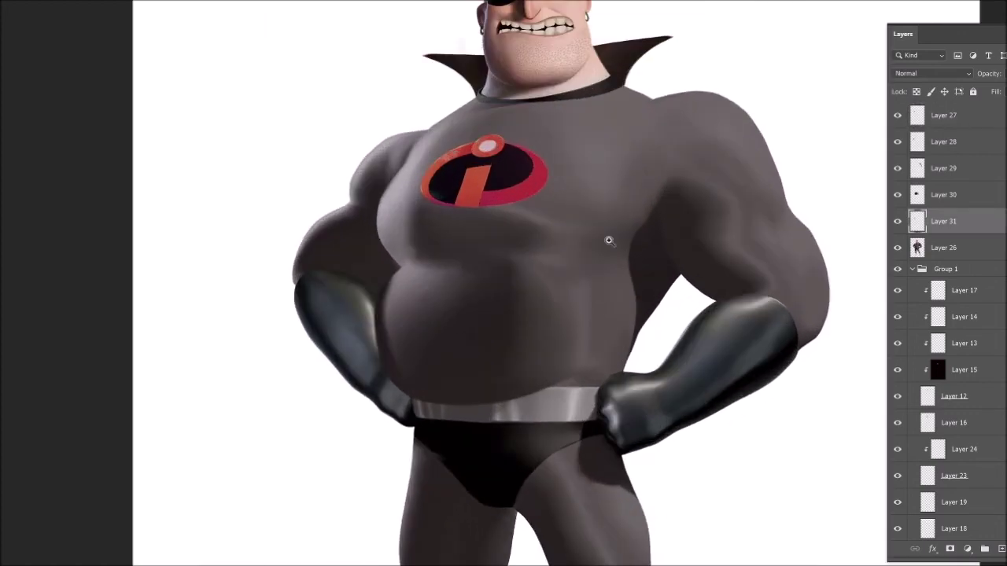
pyautogui.hotkey('alt', '[')
pyautogui.moveTo(661, 154)
pyautogui.mouseDown()
pyautogui.moveTo(652, 213)
pyautogui.moveTo(661, 153)
pyautogui.mouseUp()
pyautogui.hotkey('ctrl', 'j')
pyautogui.hotkey('ctrl', 't')
pyautogui.rightClick(592, 206)
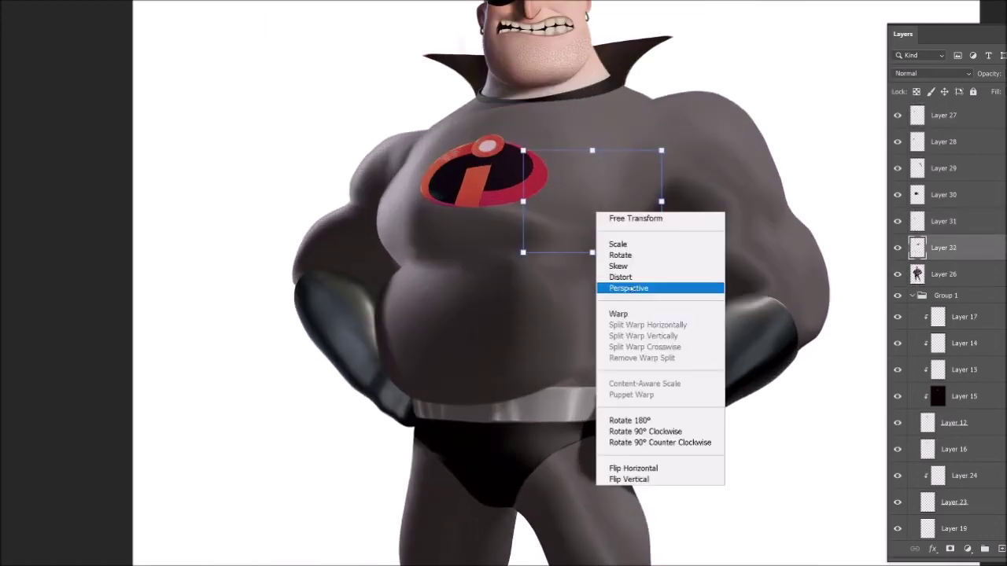
pyautogui.click(652, 288)
pyautogui.moveTo(556, 233); pyautogui.dragTo(653, 216)
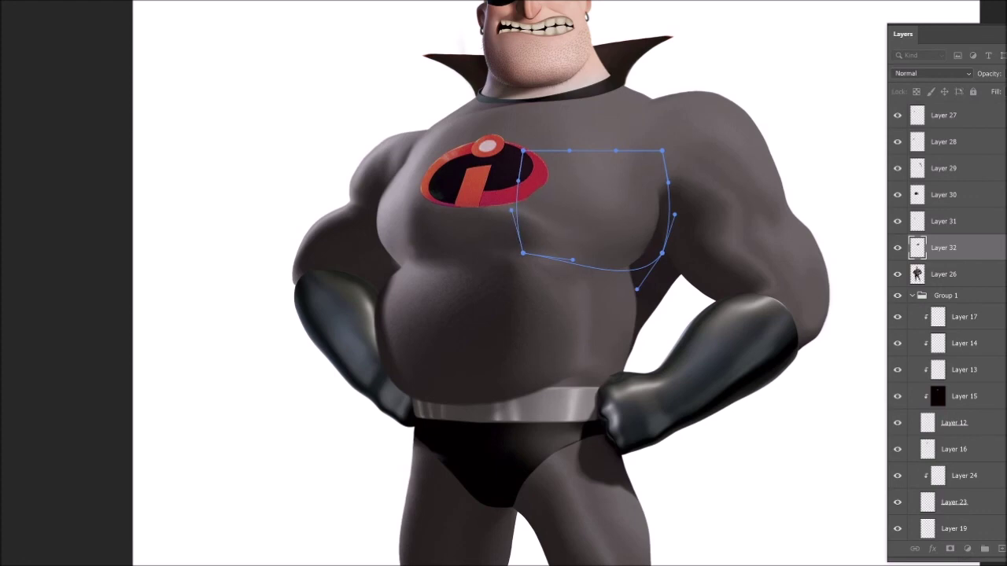
pyautogui.press('Return')
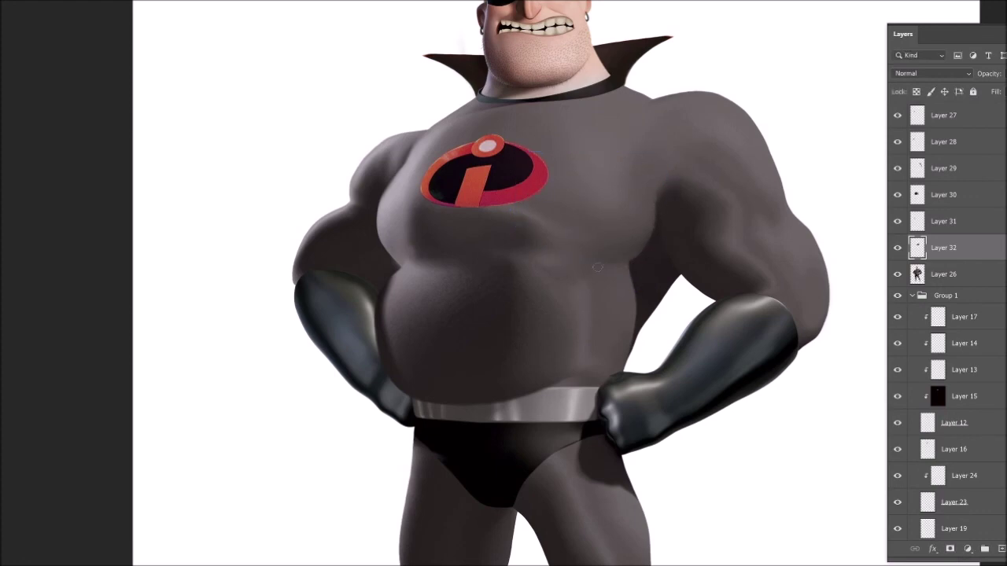